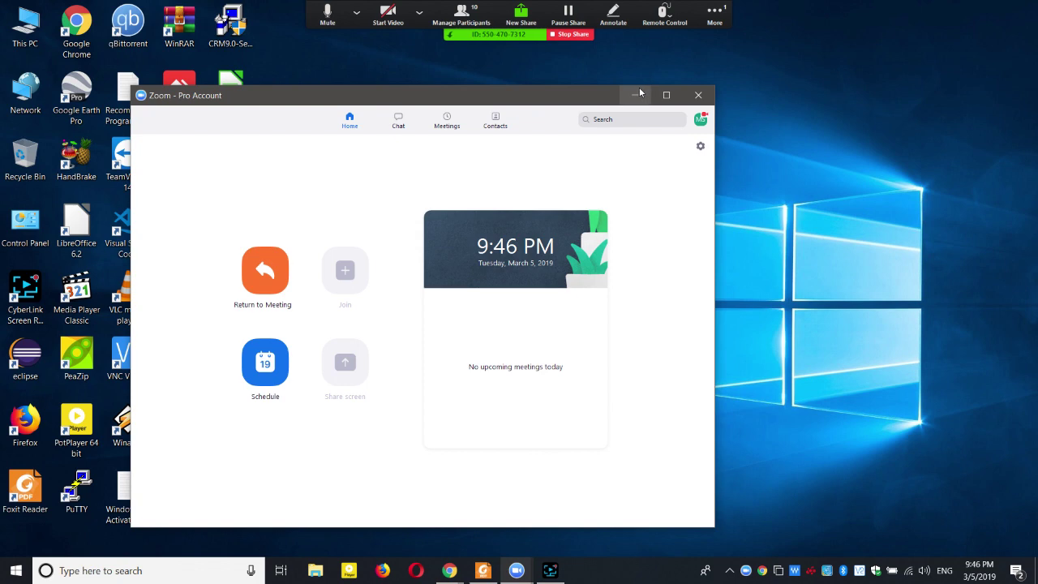
Hide the Zoom home window, stop sharing your own screen, and open the group chat.
left_click(635, 95)
left_click(571, 34)
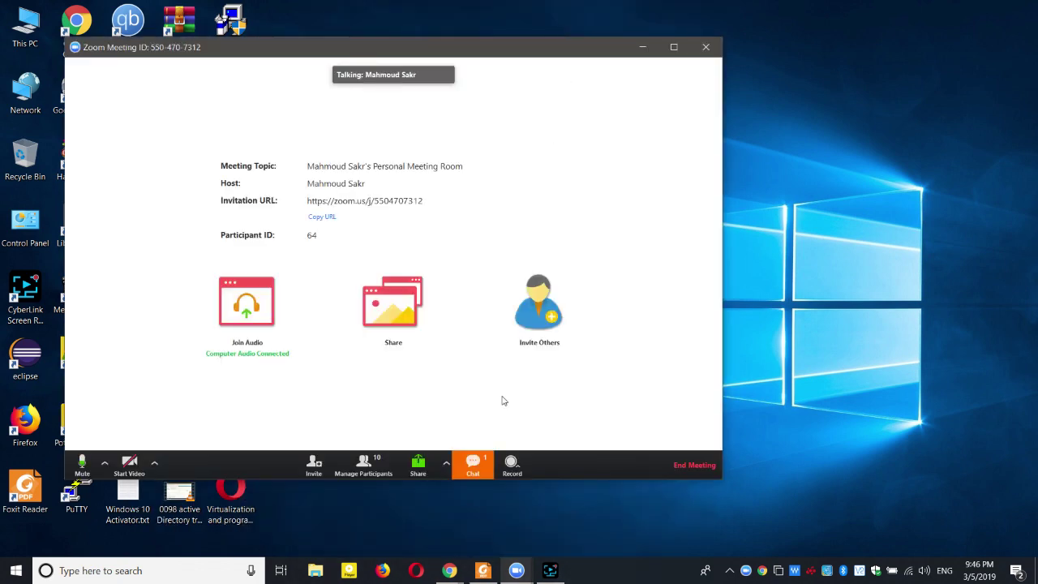
left_click(477, 464)
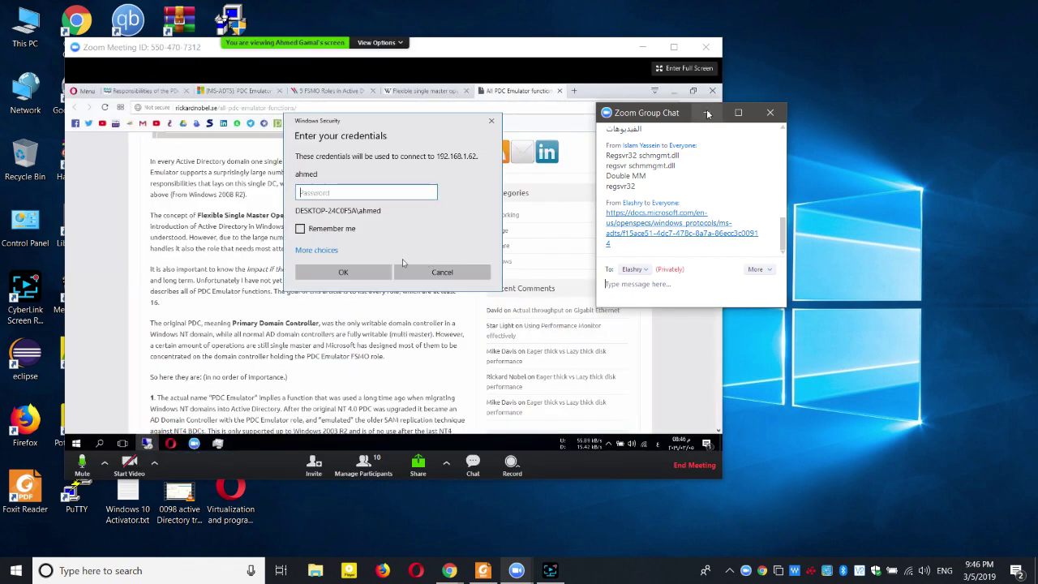
Check the Microsoft docs link from chat, then move the chat aside and maximize the meeting.
left_click(685, 219)
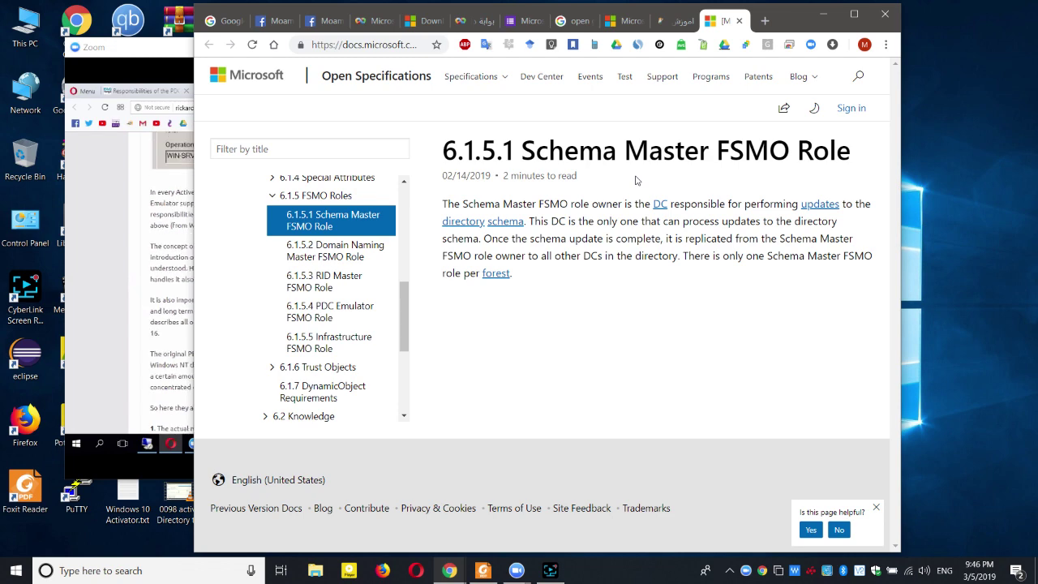
left_click(825, 14)
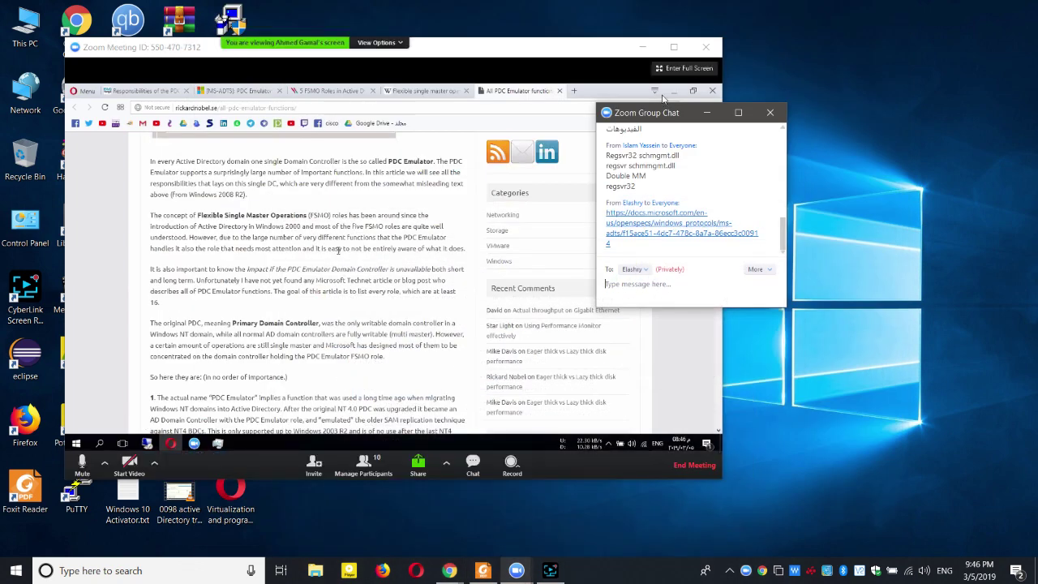
left_click_drag(680, 115, 860, 65)
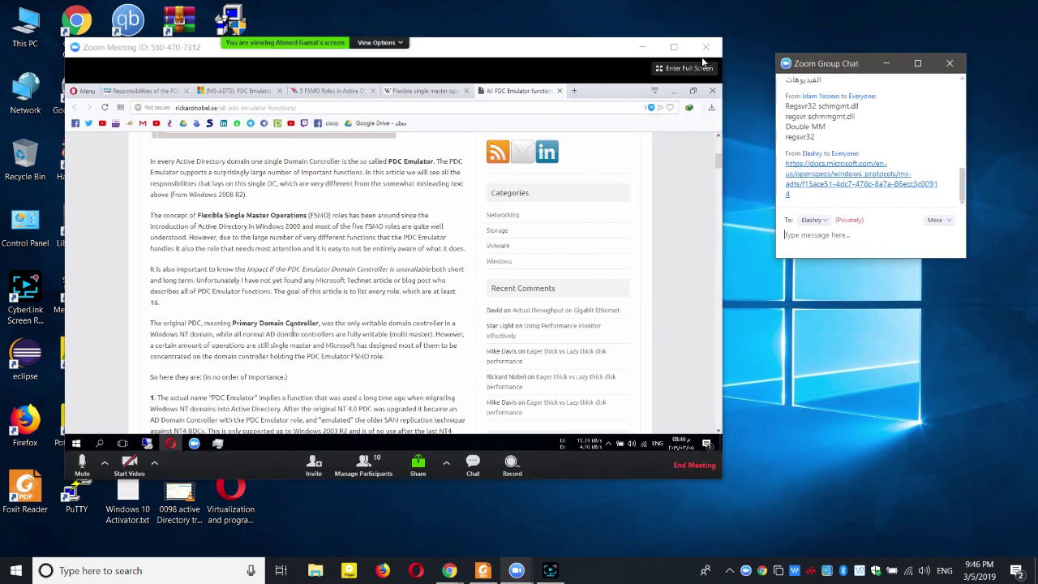
left_click(674, 46)
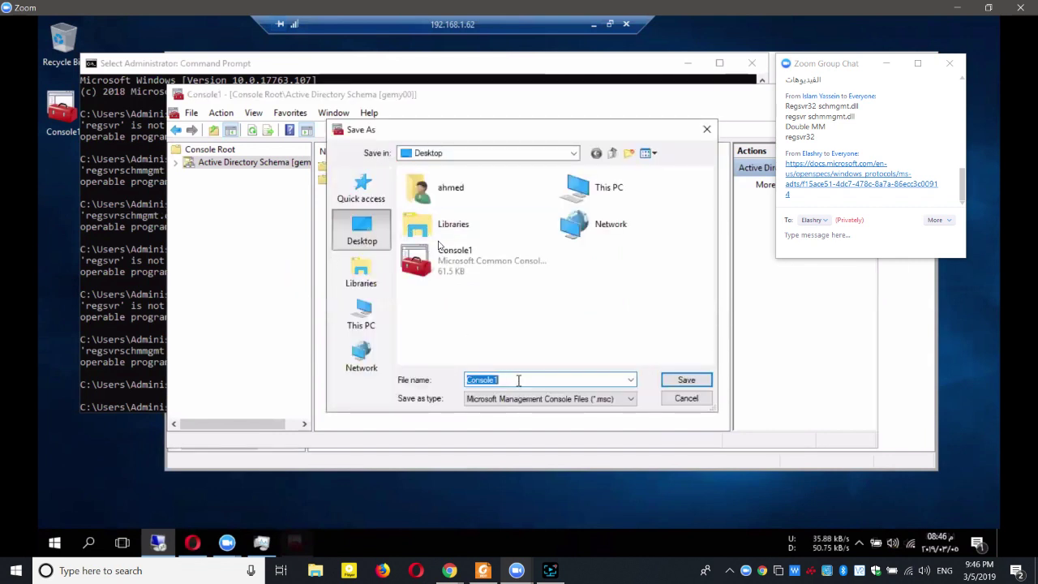
Drop the trailing digit from the console file name, then cancel saving the .msc file.
key("BackSpace")
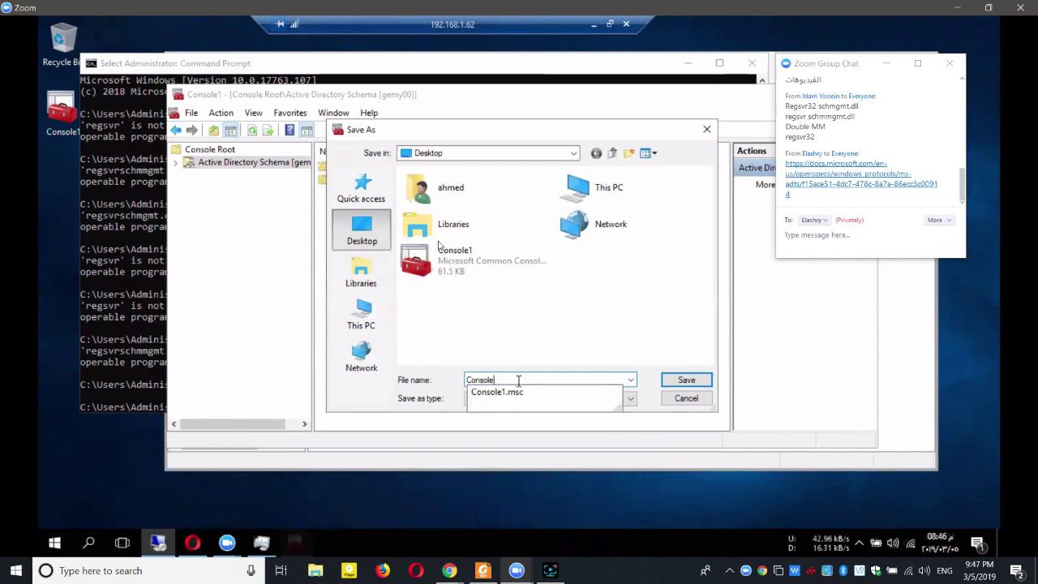
left_click(685, 399)
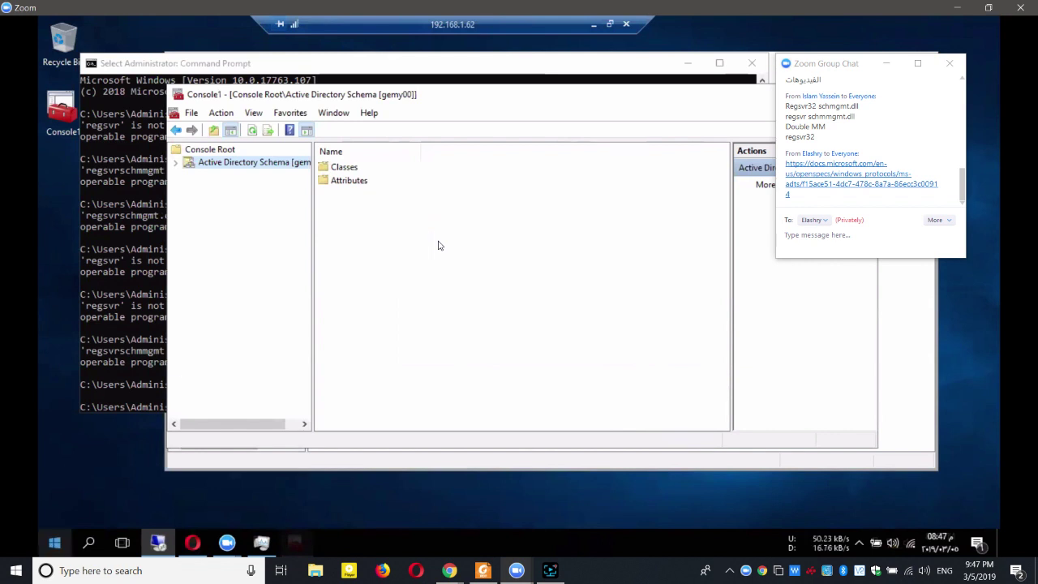
Launch Active Directory Users and Computers from the Start menu's Windows Administrative Tools group.
left_click(47, 545)
left_click(335, 489)
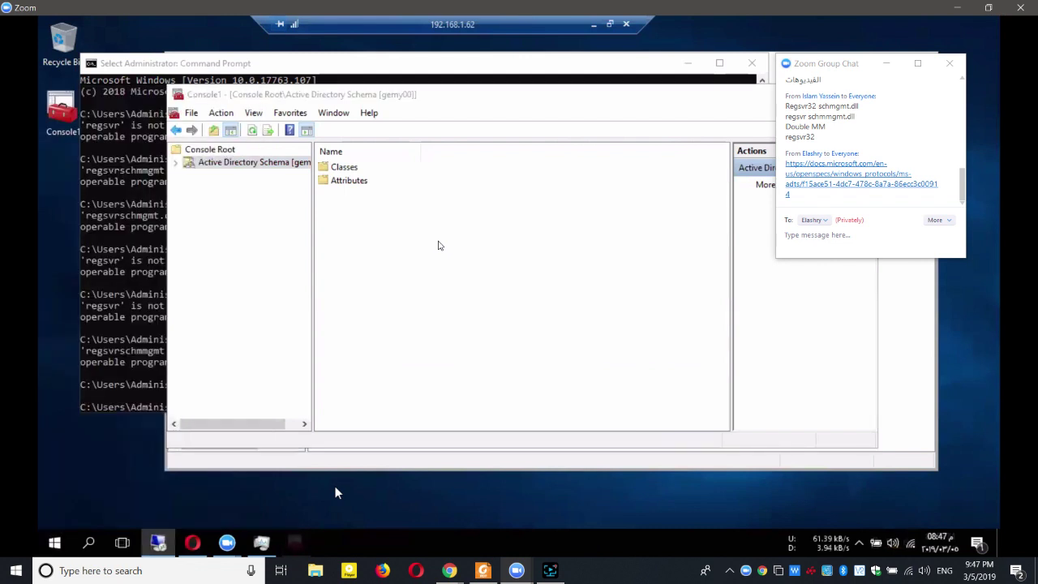
key("super")
left_click(195, 333)
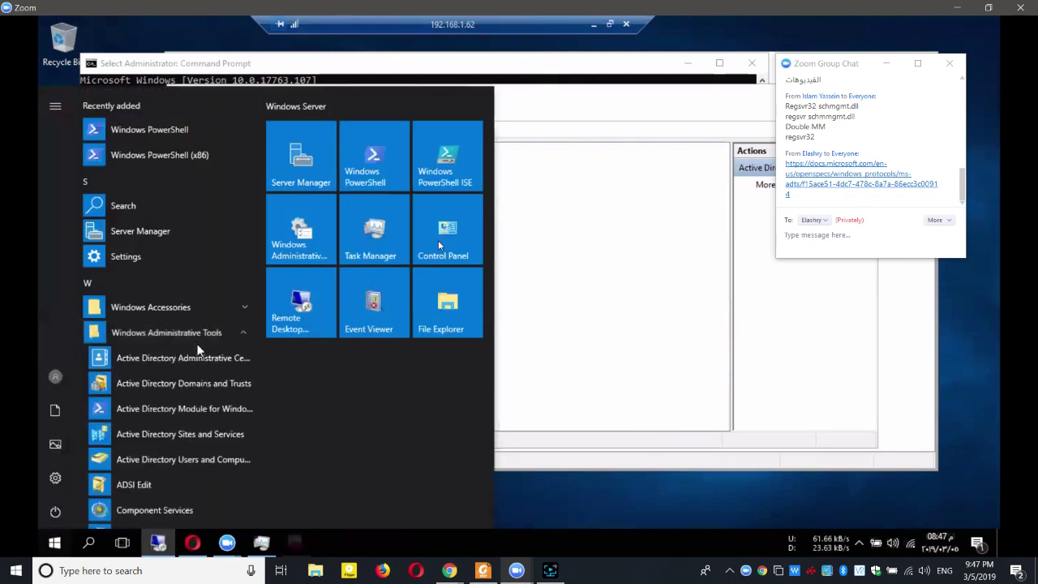
left_click(197, 460)
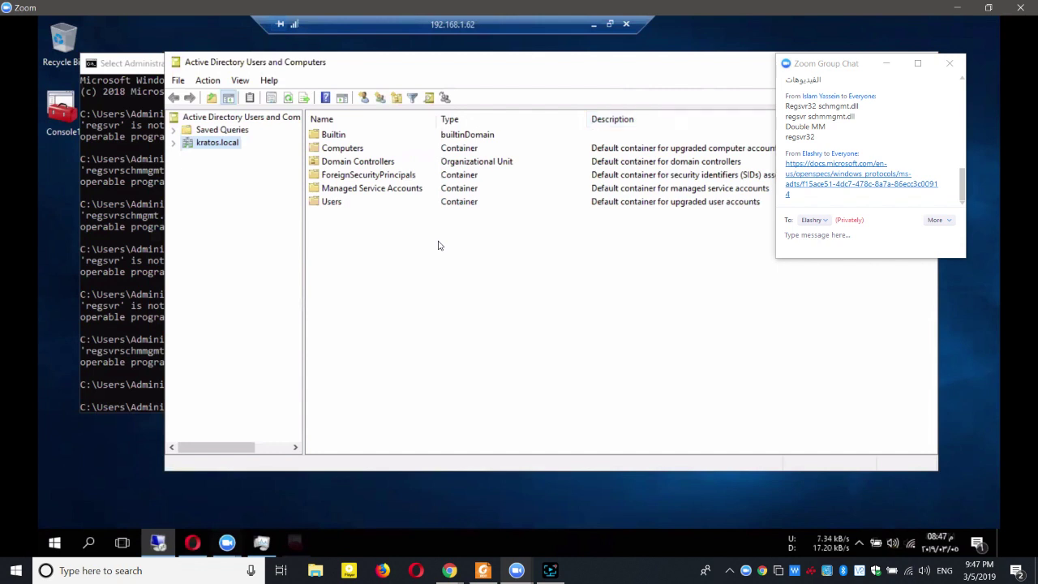
Expand kratos.local, list its Users container, and view the shared screen full screen.
double_click(210, 145)
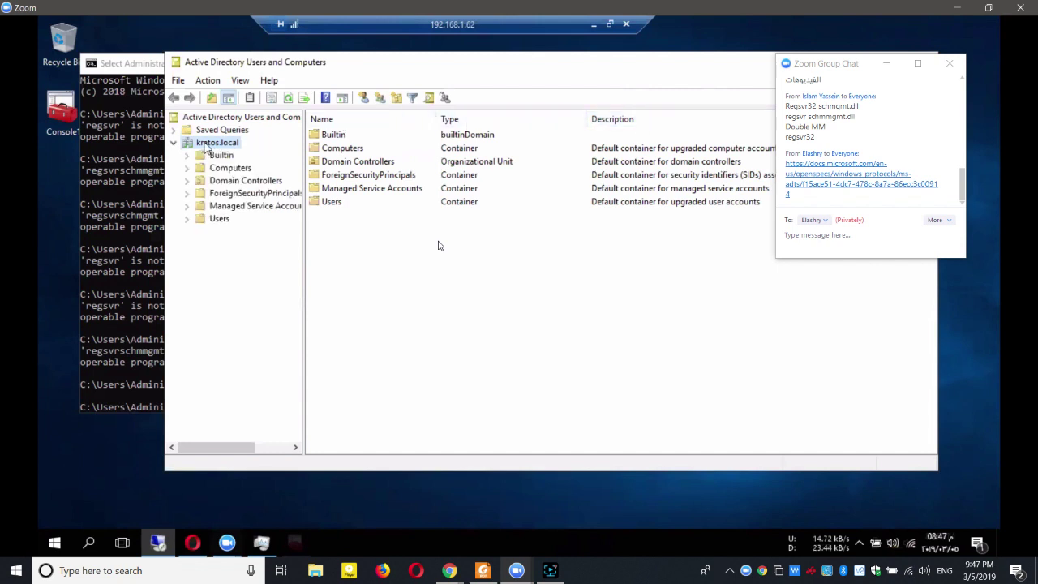
left_click(219, 220)
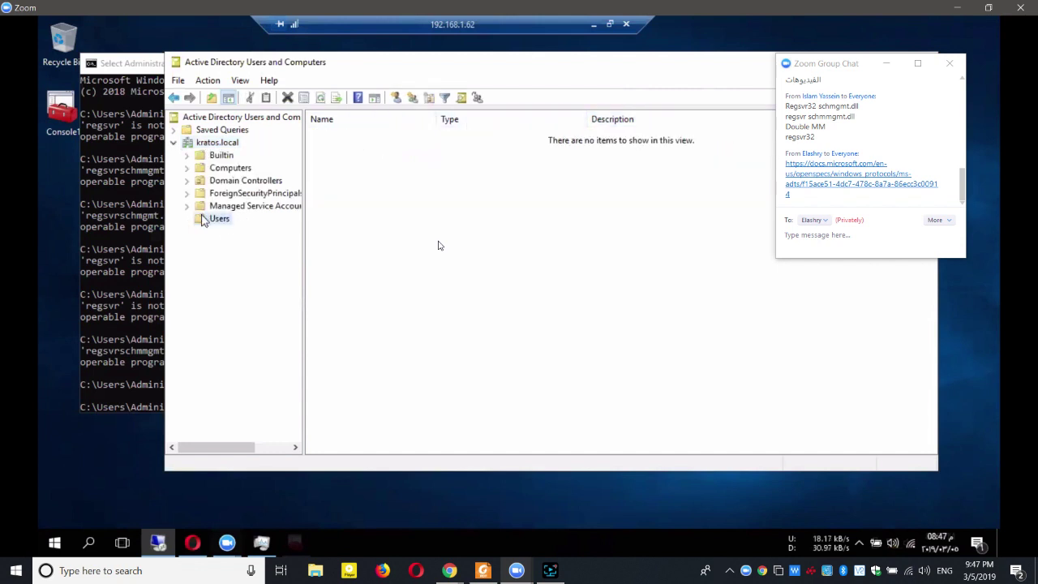
double_click(389, 221)
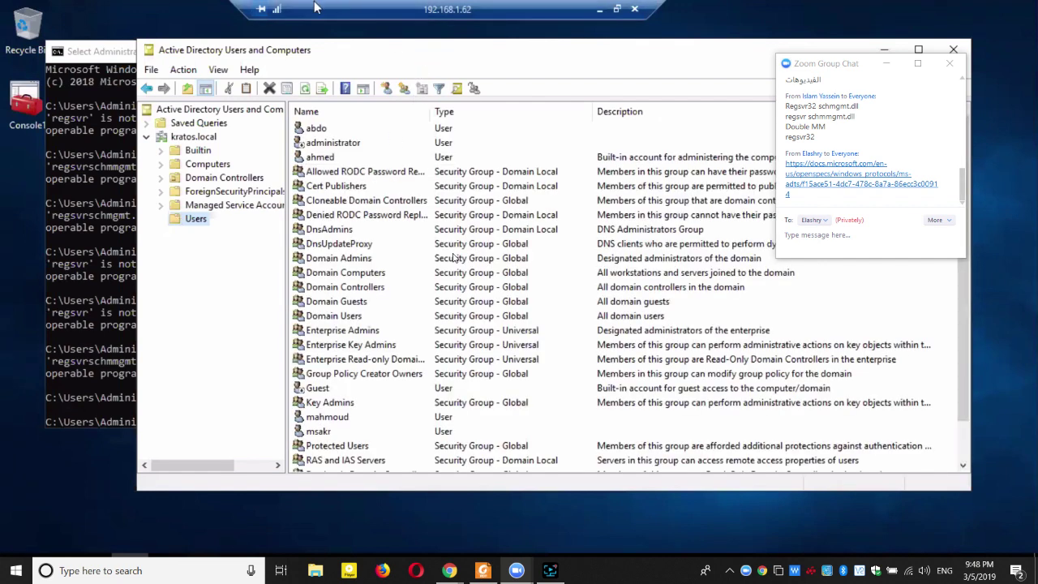
Move the remote connection bar aside, maximize the console, and select the first user account.
left_click_drag(316, 8, 135, 8)
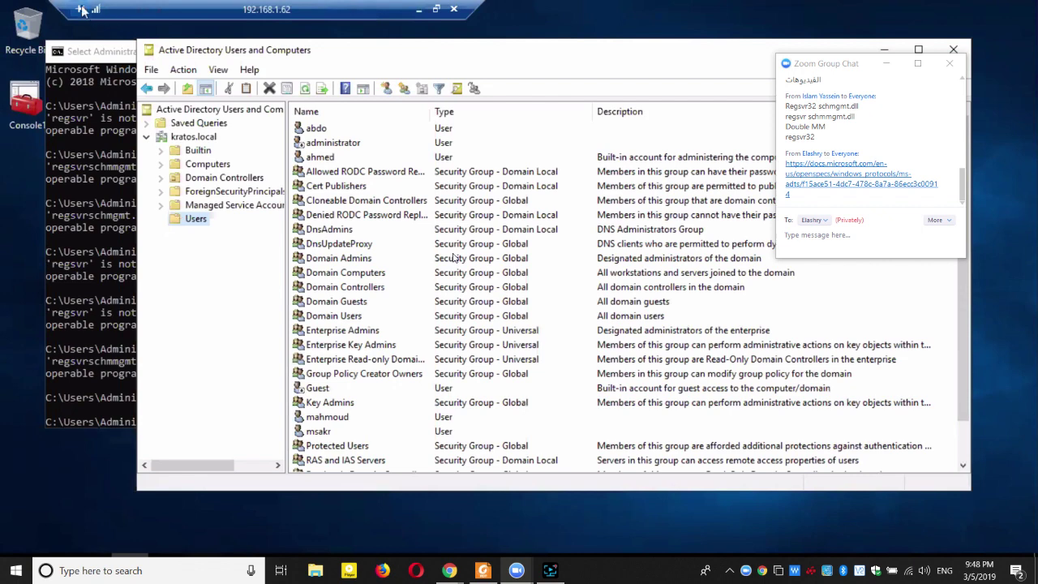
double_click(365, 52)
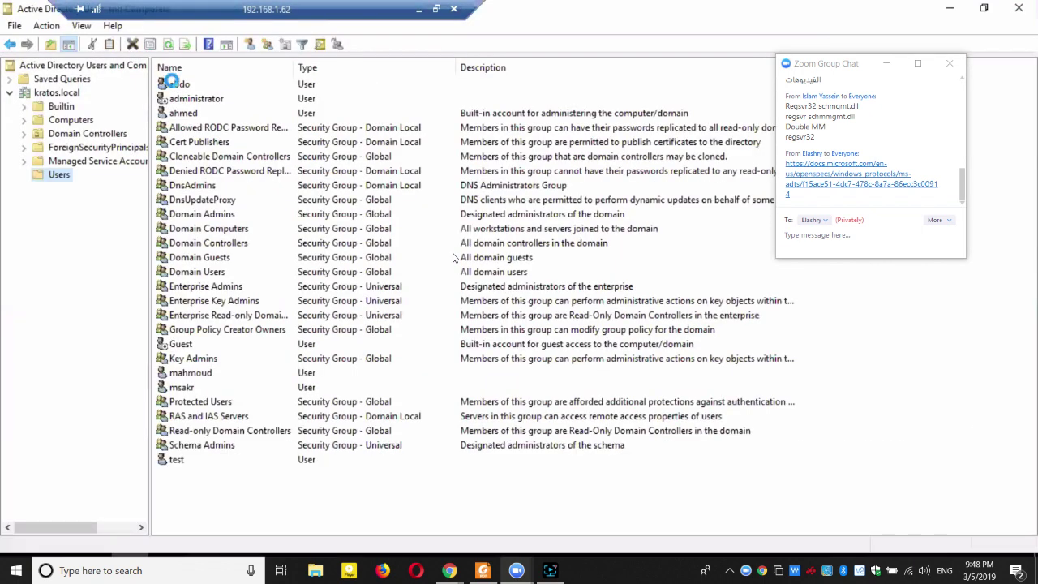
left_click(173, 82)
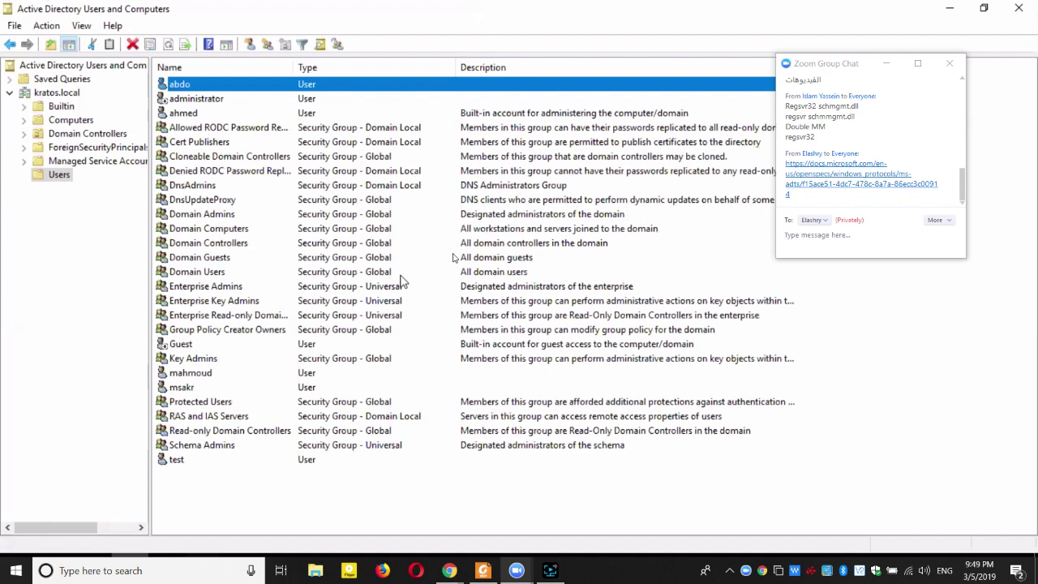
Open the selected user account's Properties dialog on the General tab.
key("Return")
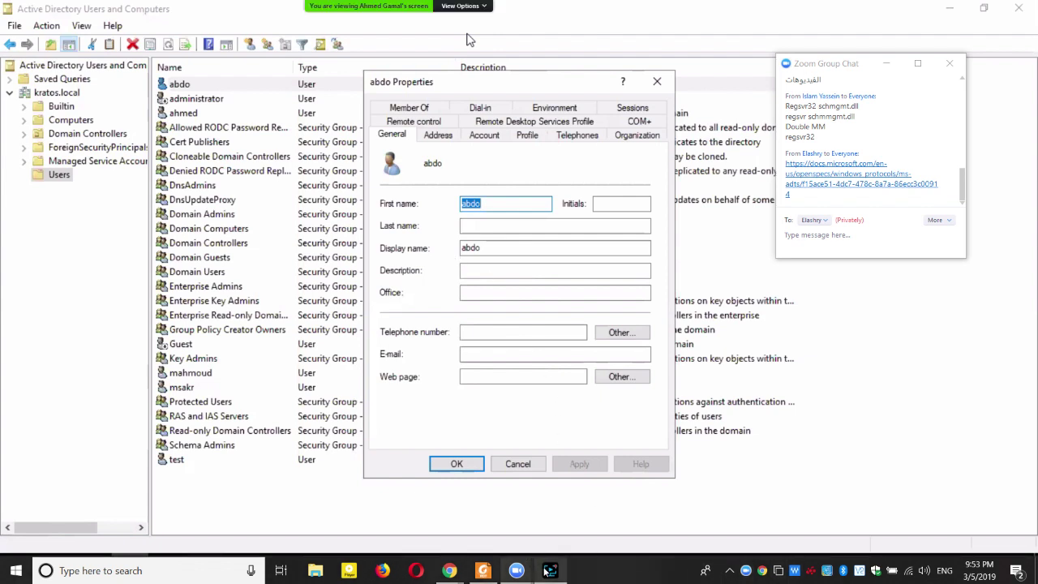
Bring the Screen Recorder window in front from the taskbar.
left_click(549, 570)
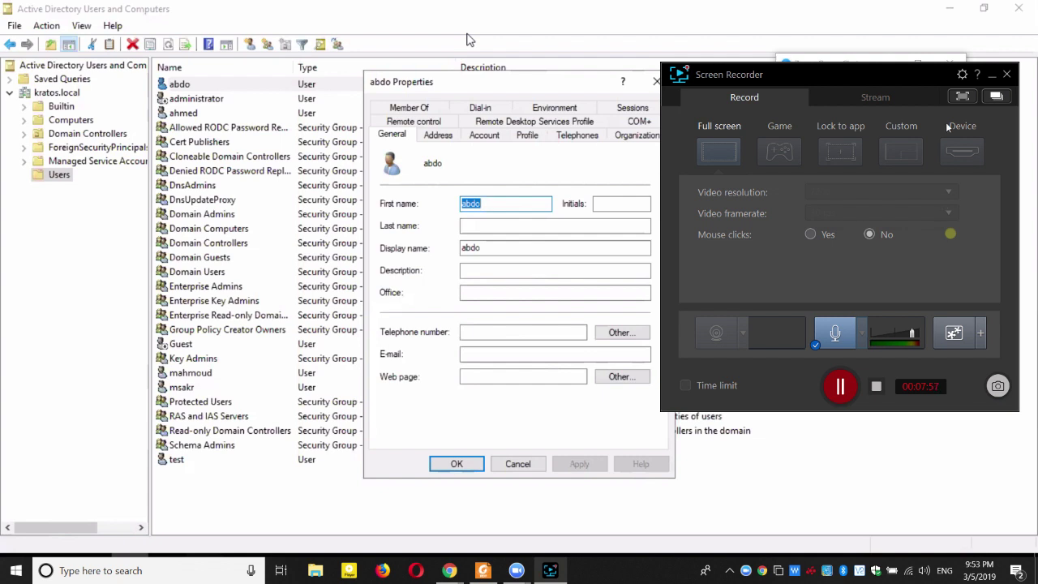
Minimize the Screen Recorder window.
left_click(990, 77)
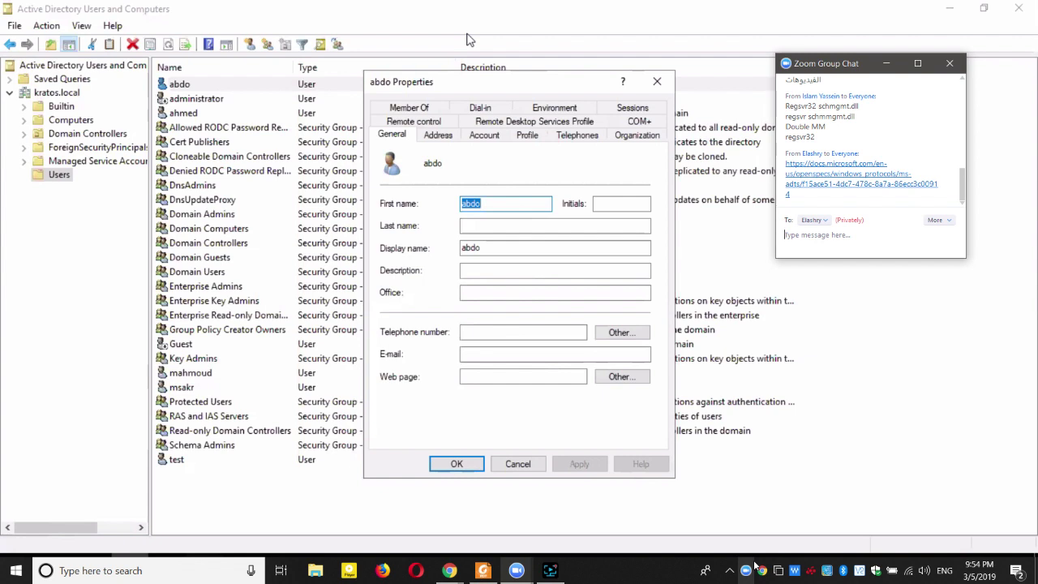
Close abdo's Properties, open then dismiss the Users container's New menu, and select mahmoud.
left_click(657, 81)
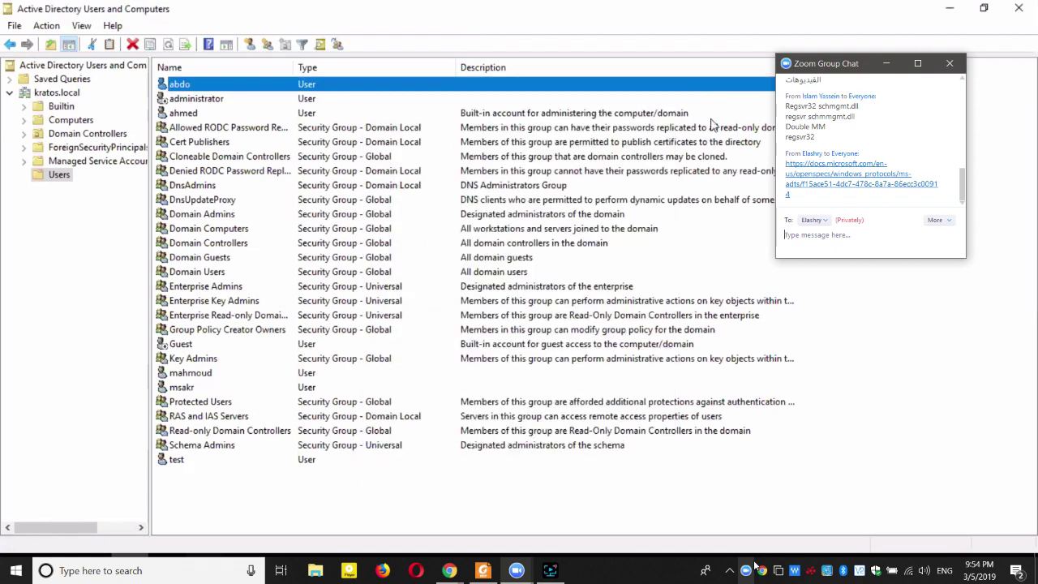
right_click(59, 176)
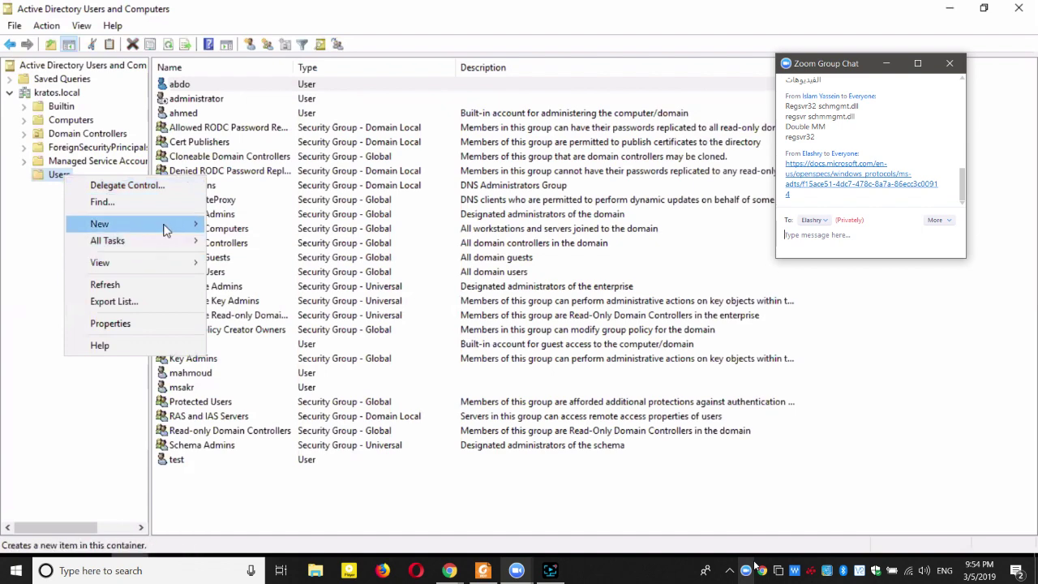
mouse_move(167, 226)
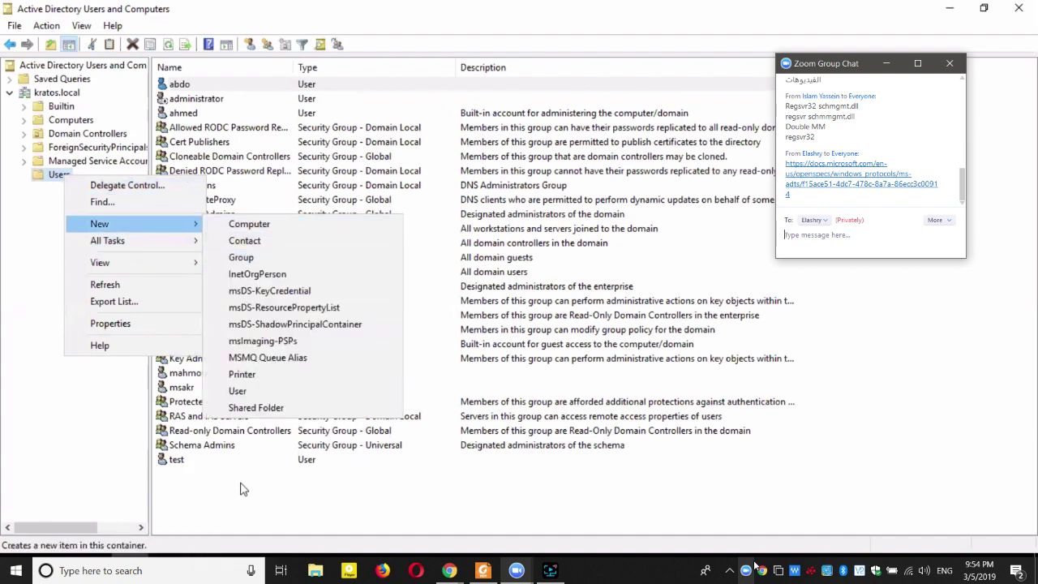
left_click(183, 419)
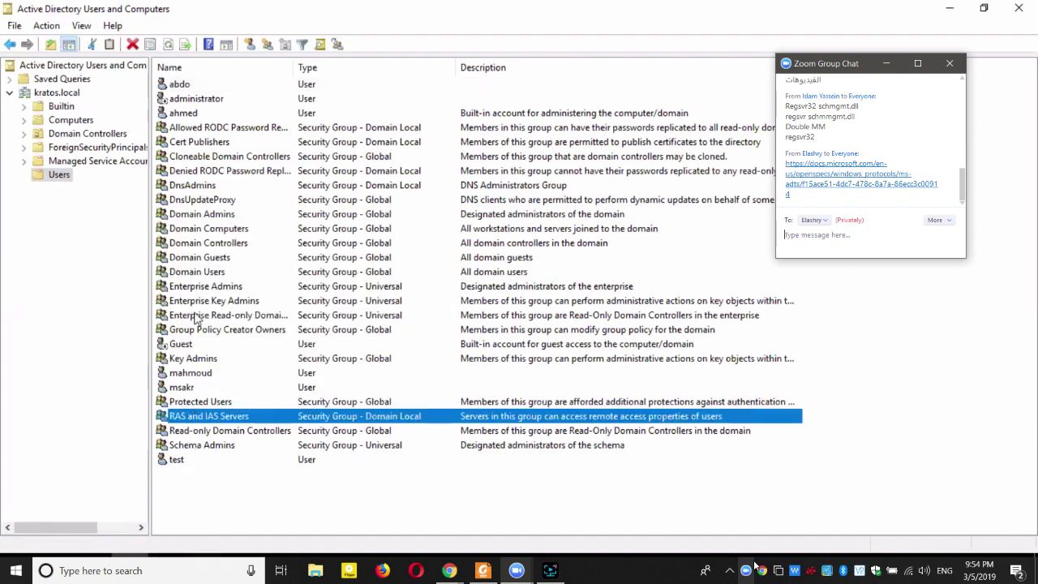
left_click(196, 377)
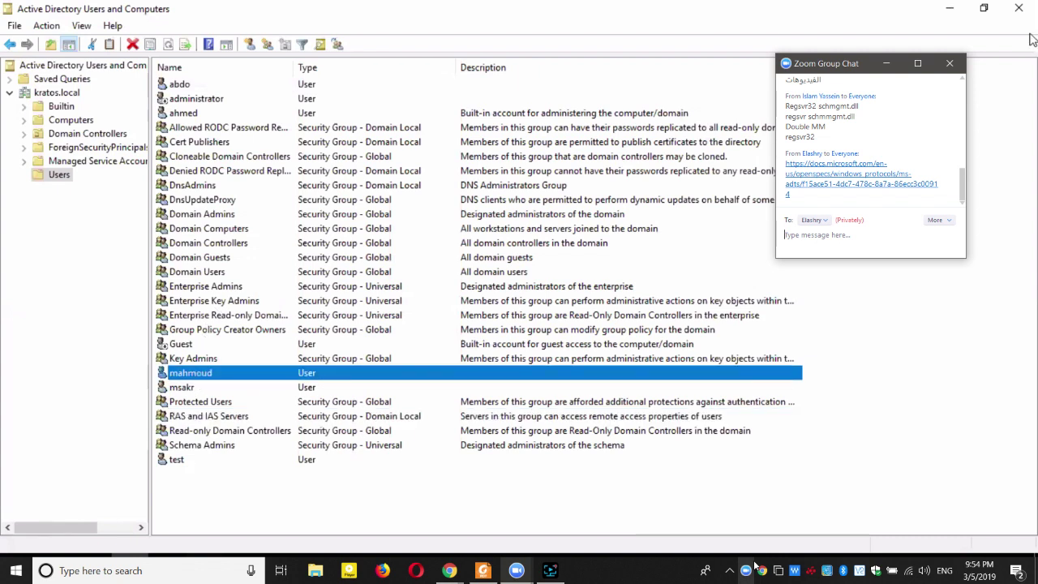
Create a New folder on the remote server's desktop and confirm its name.
left_click(950, 8)
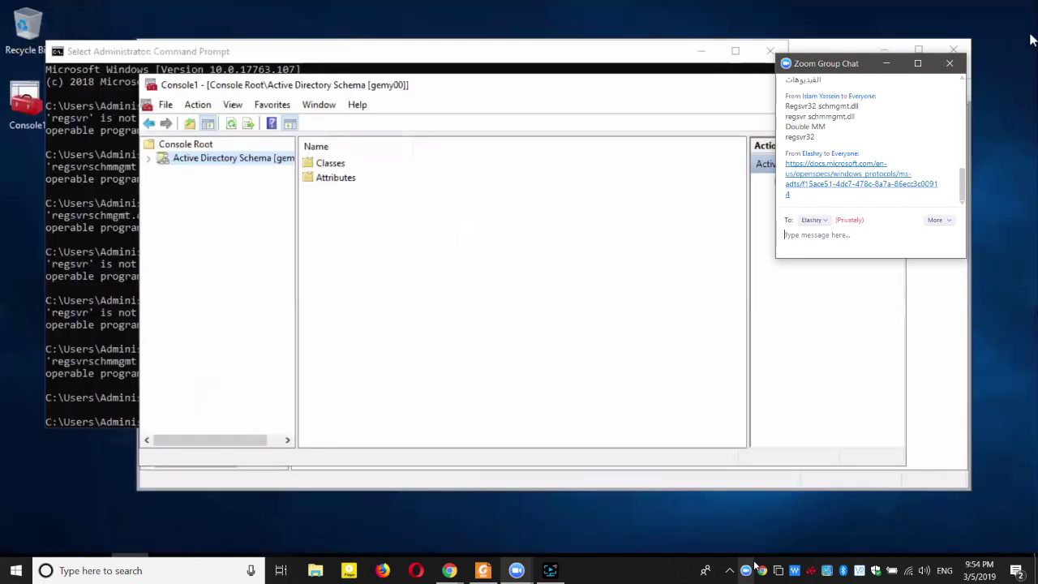
right_click(33, 308)
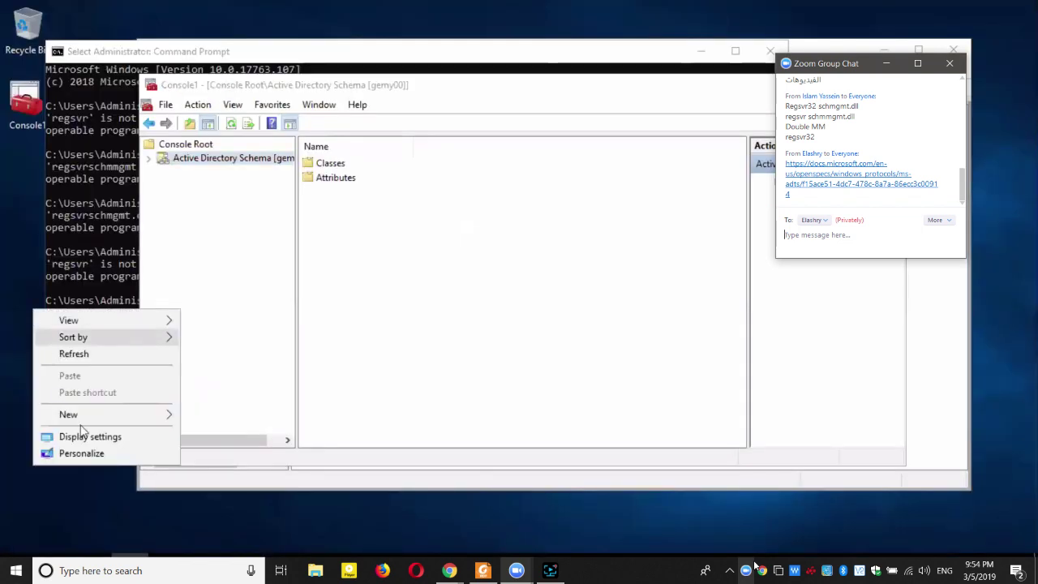
left_click(235, 415)
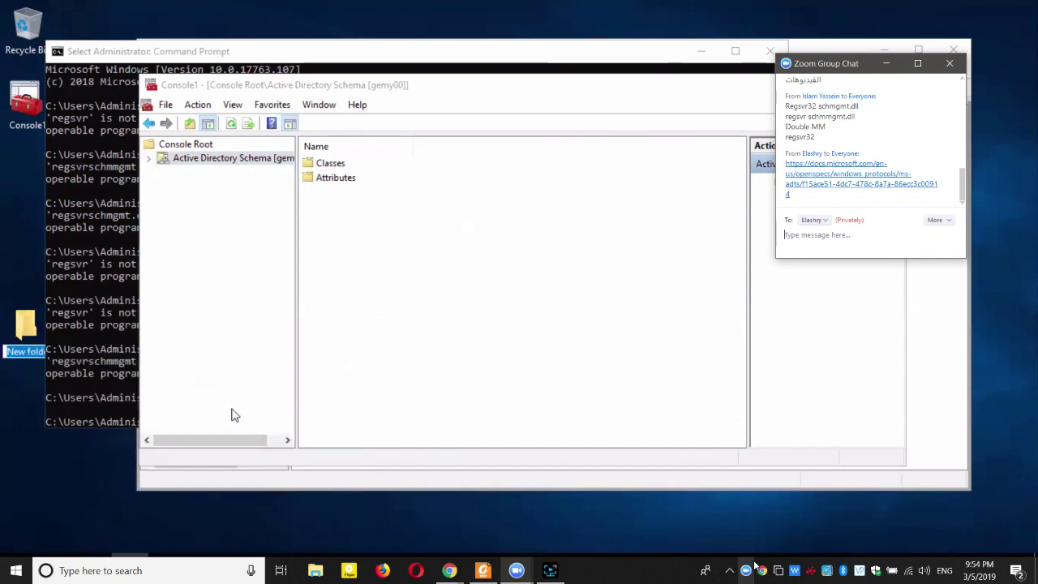
left_click(737, 155)
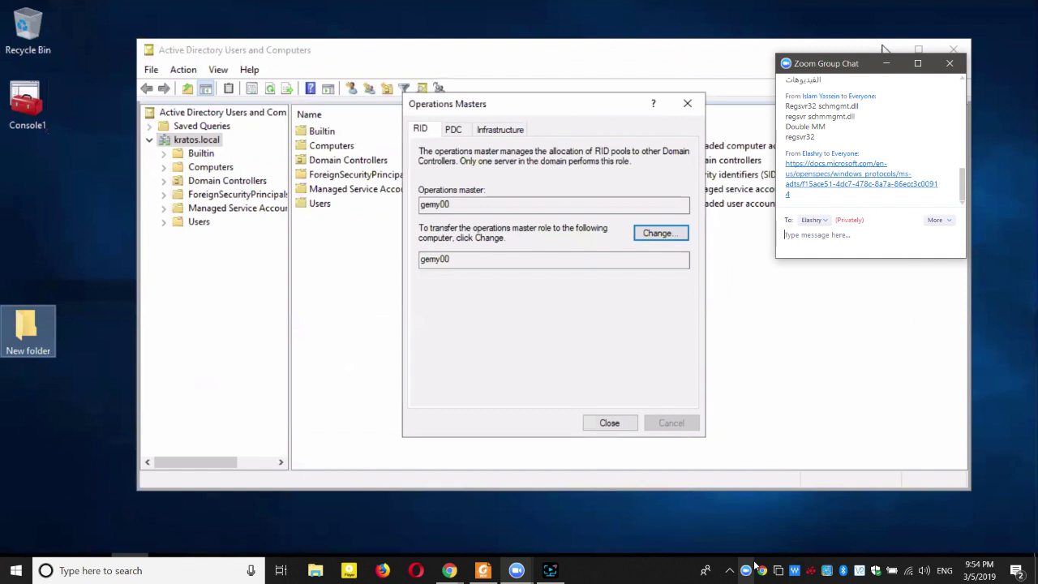
Close the Operations Masters dialog and minimize Active Directory Users and Computers.
left_click(701, 51)
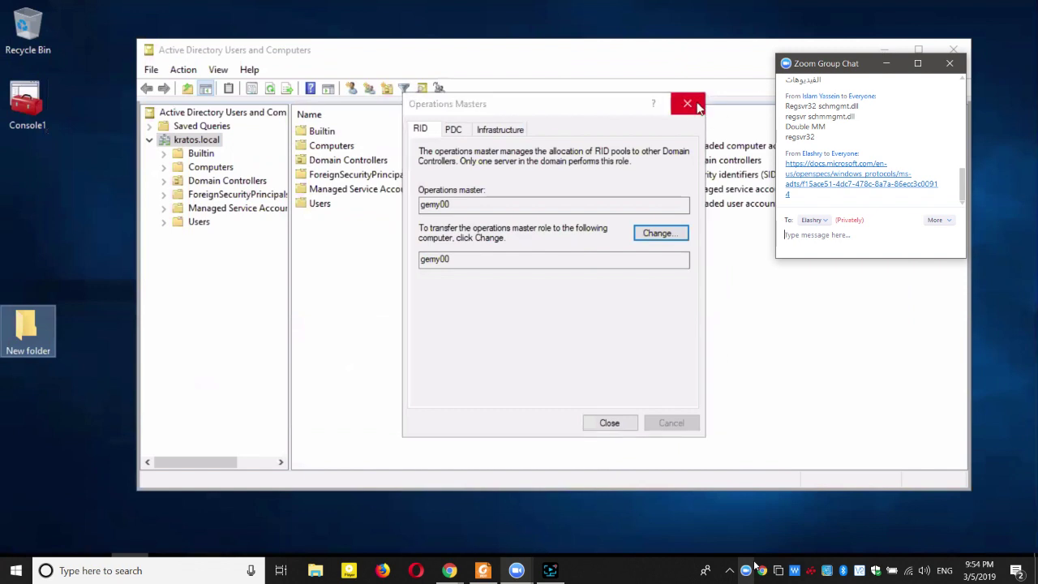
left_click(687, 103)
left_click(884, 47)
Open New folder's Security tab, review the user and Administrators entries, and open Edit.
right_click(26, 331)
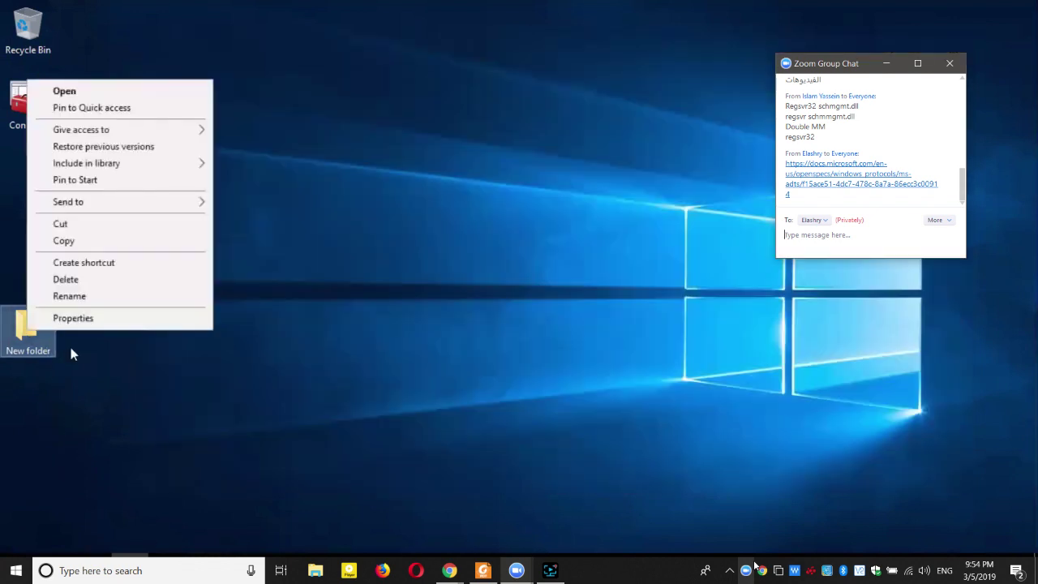
left_click(136, 322)
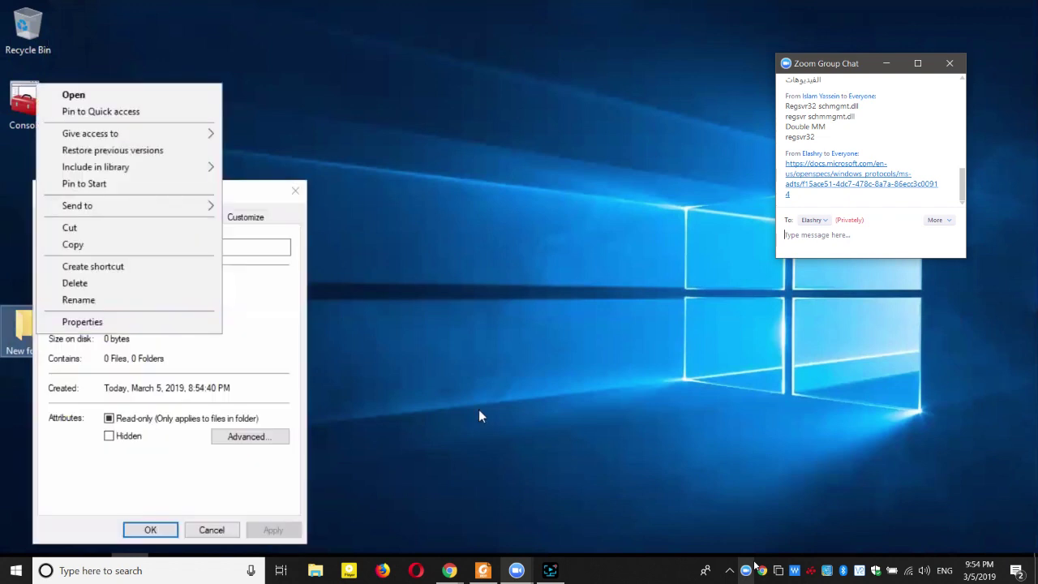
left_click_drag(93, 195, 214, 161)
left_click(253, 183)
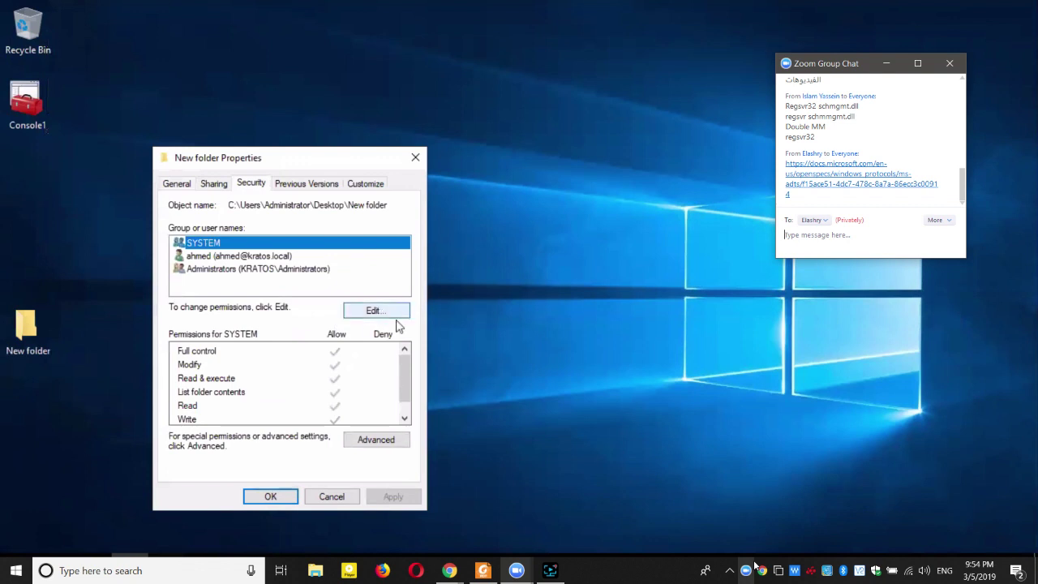
left_click(271, 258)
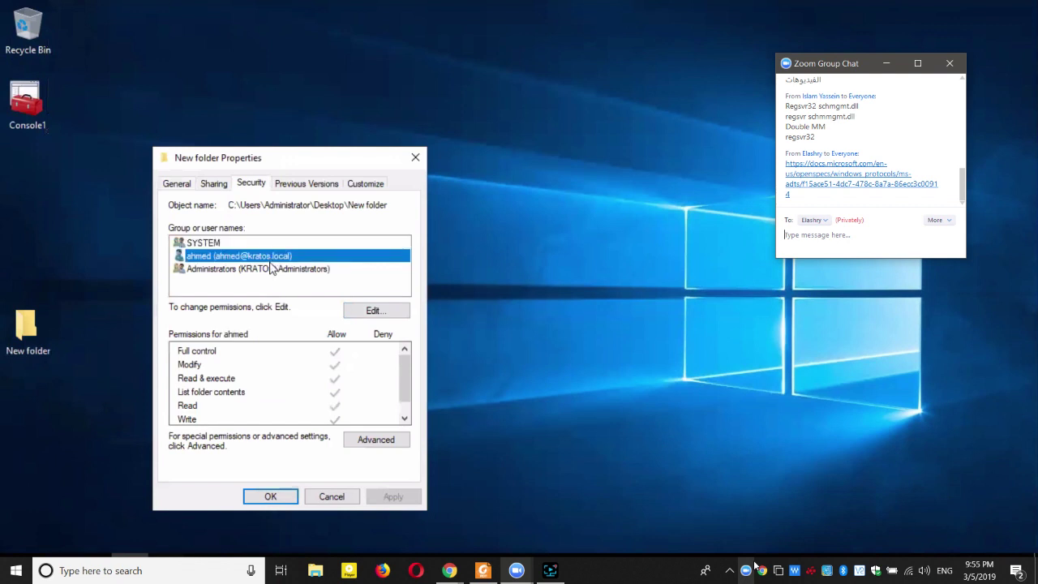
left_click(271, 269)
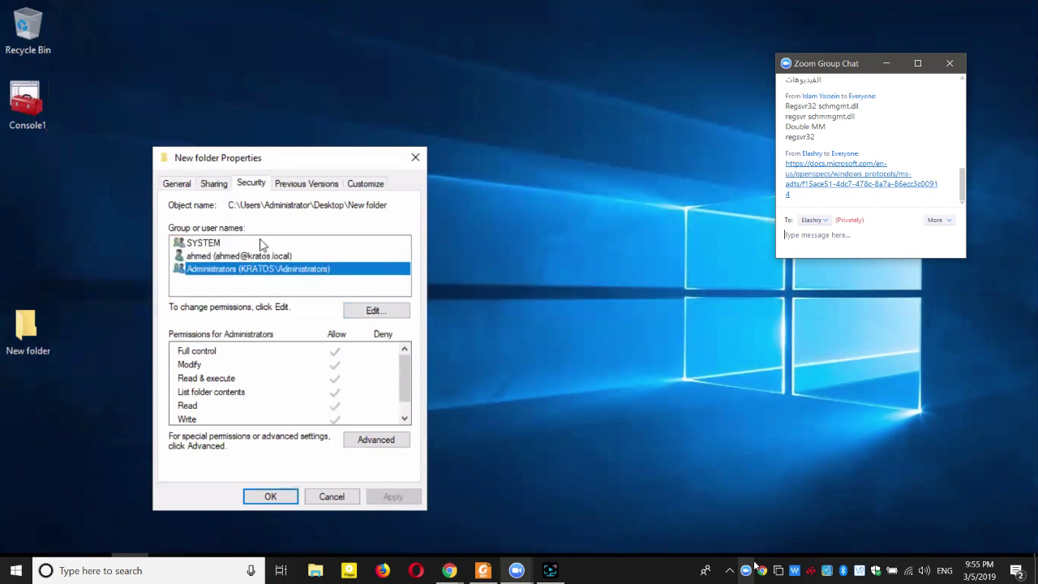
left_click(371, 310)
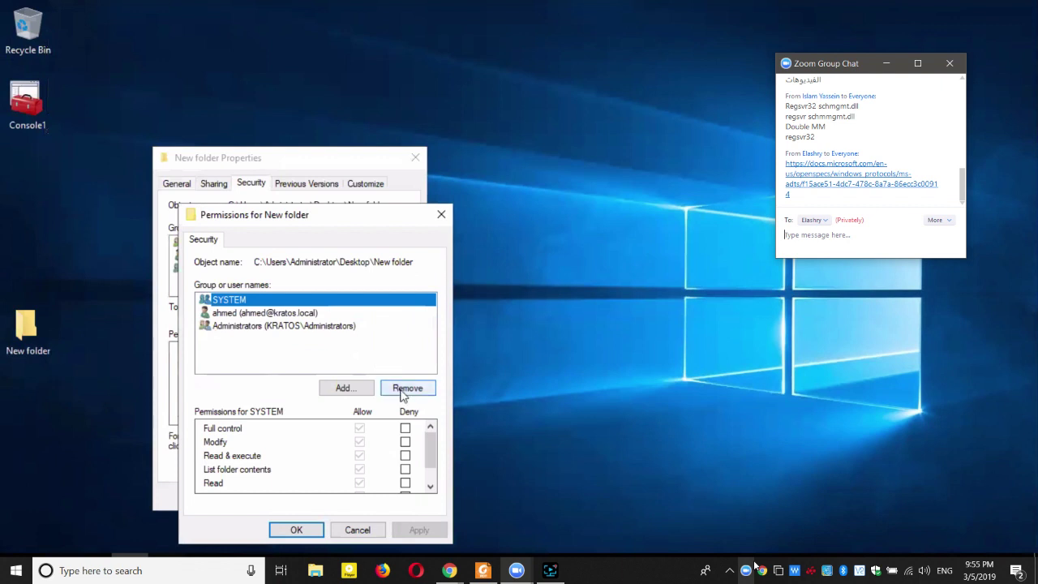
In Add's advanced search, list kratos.local accounts and filter names starting with 'ma'.
left_click(364, 390)
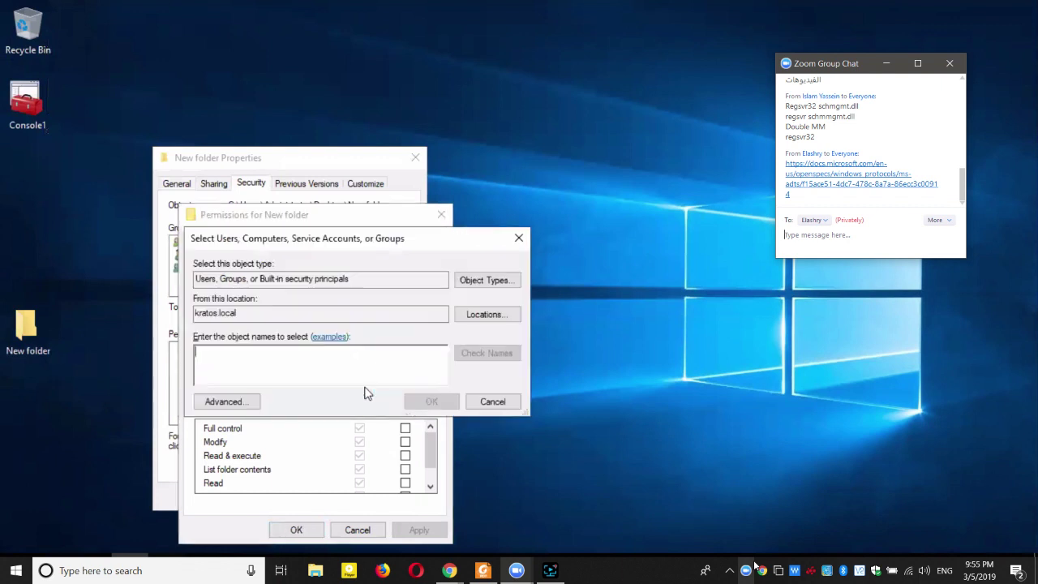
left_click(221, 401)
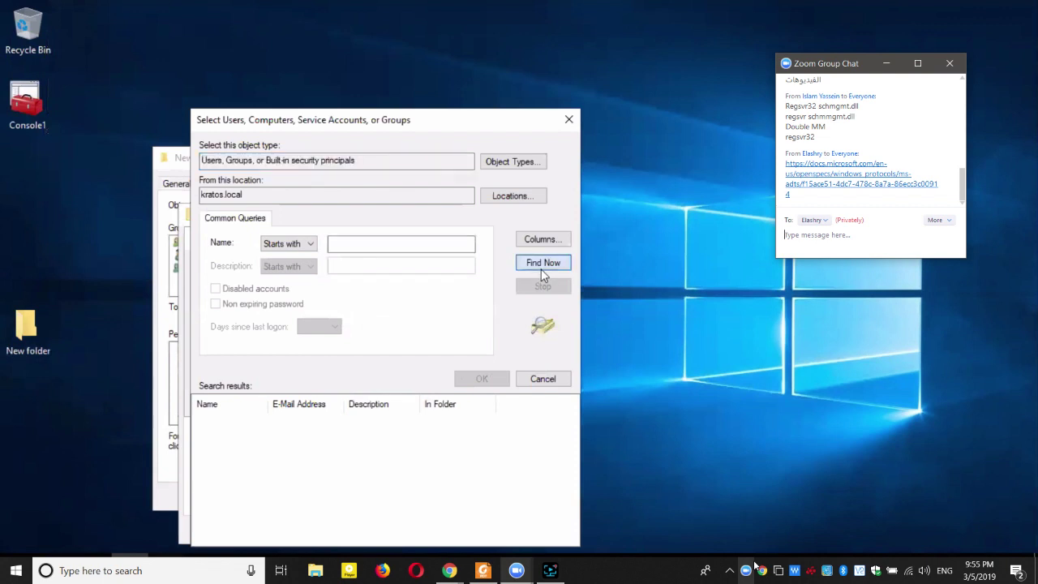
left_click(541, 264)
left_click(355, 245)
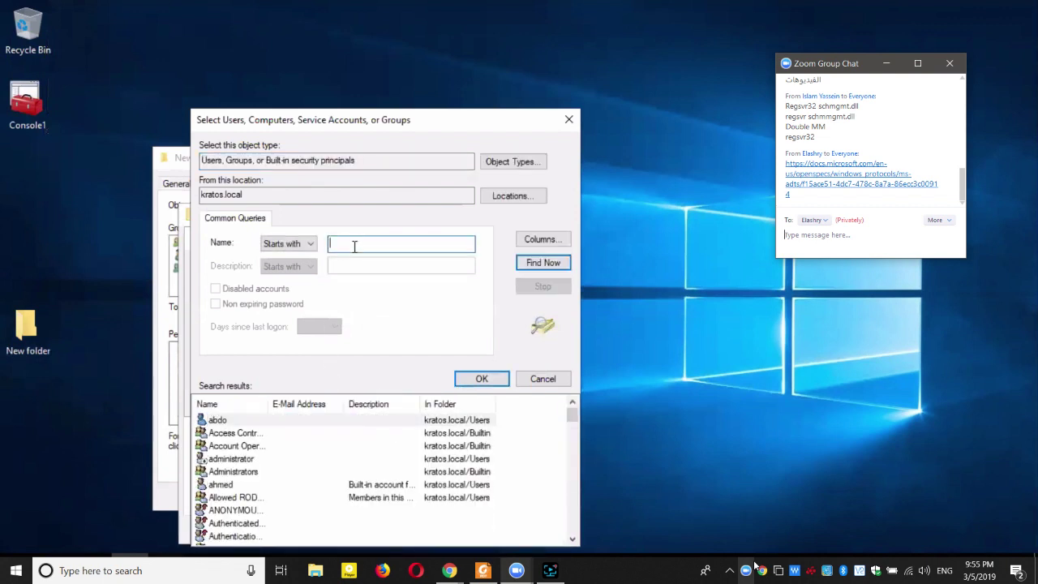
type("ma")
left_click(289, 245)
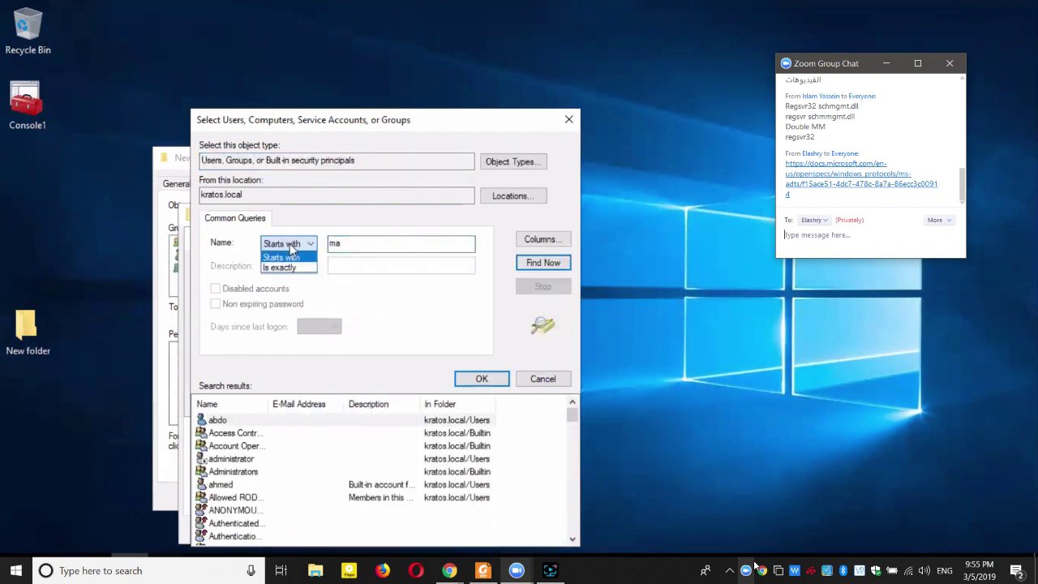
left_click(291, 251)
Select the wanted domain user, add it with default read access, and apply.
scroll(319, 460, "down", 3)
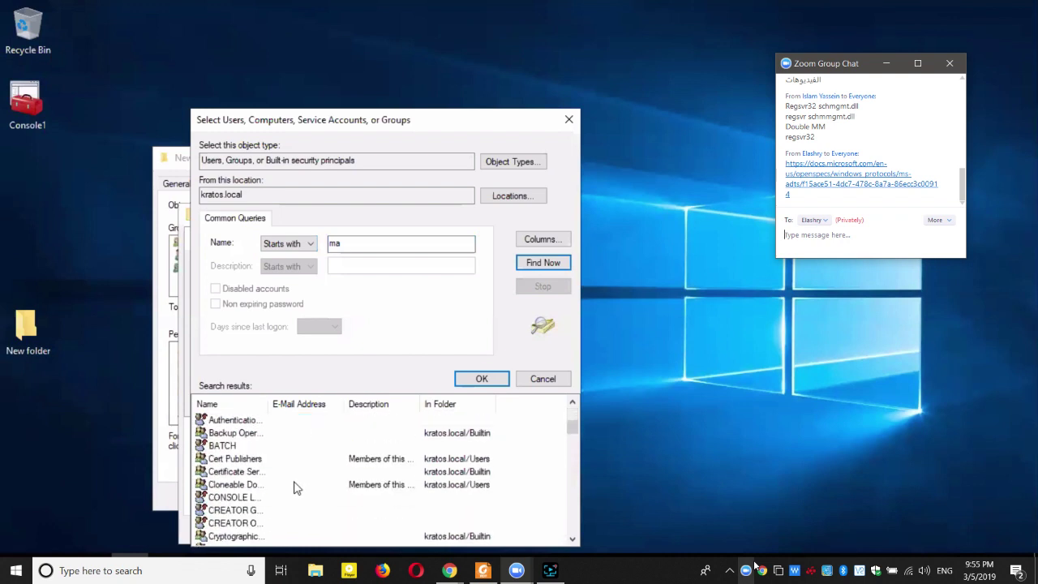
scroll(294, 487, "down", 10)
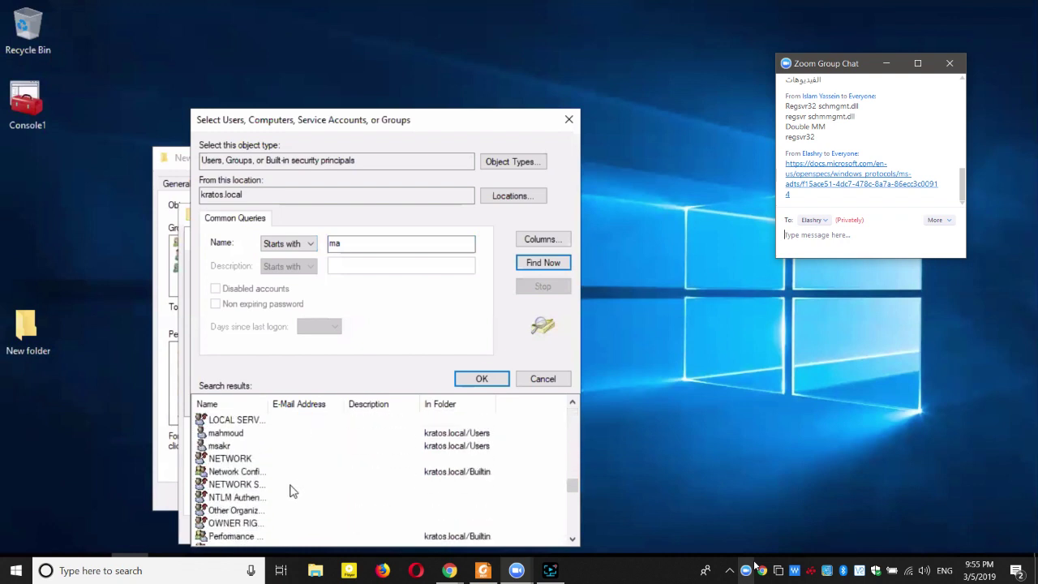
scroll(276, 471, "down", 3)
scroll(255, 448, "up", 2)
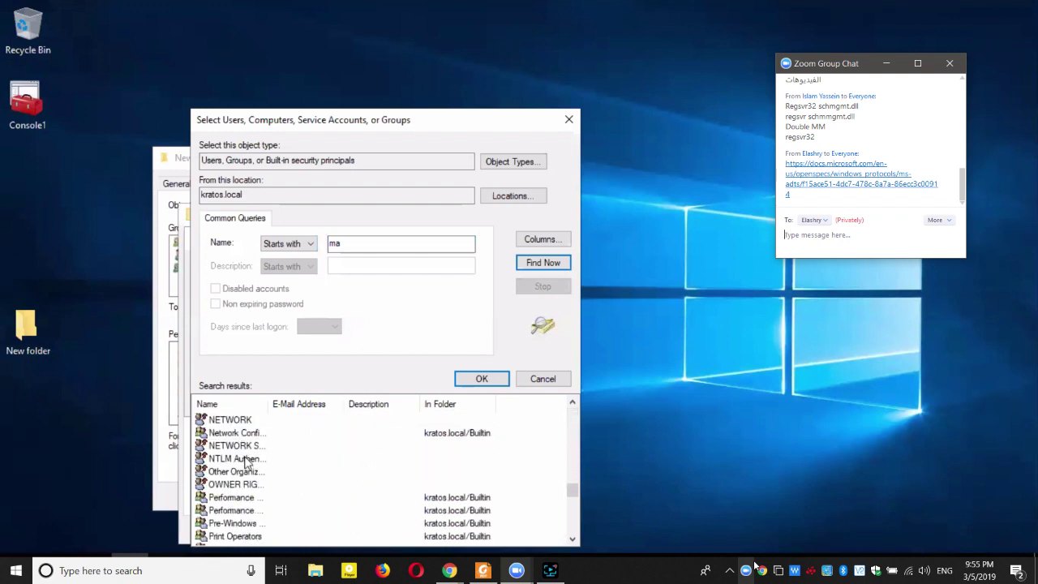
scroll(246, 461, "up", 1)
left_click(241, 433)
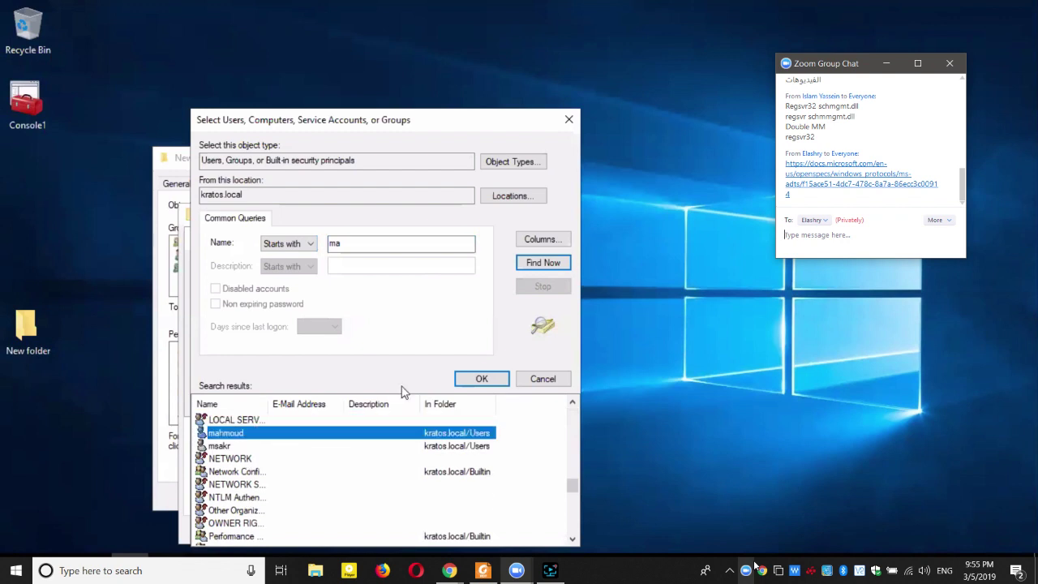
double_click(285, 435)
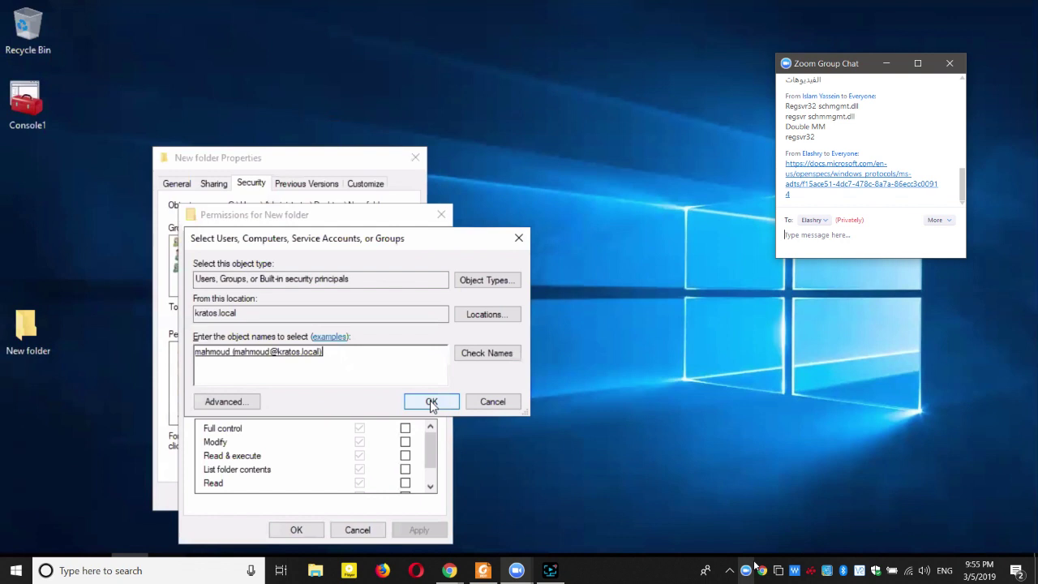
left_click(431, 402)
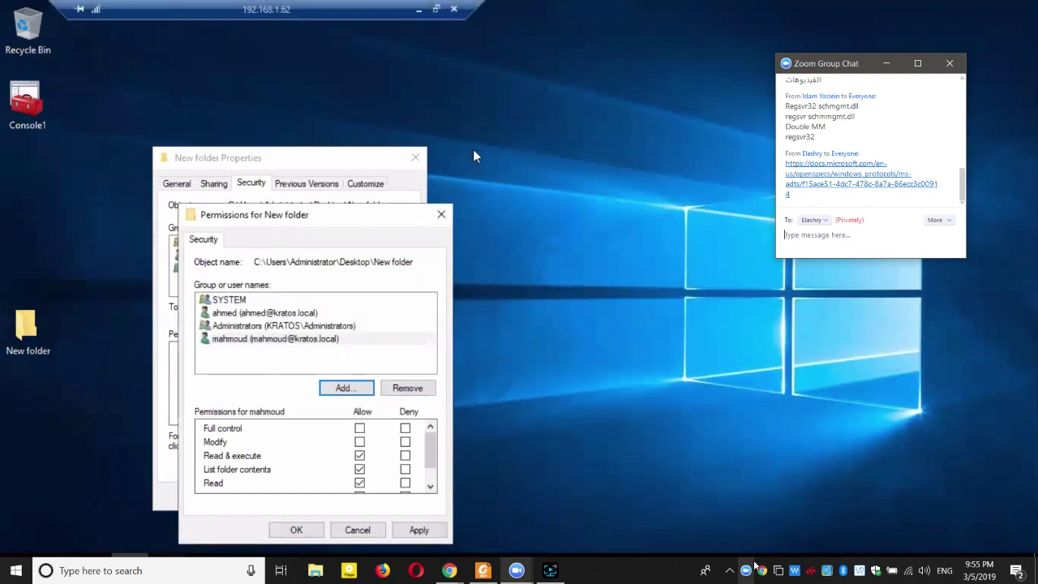
left_click(296, 530)
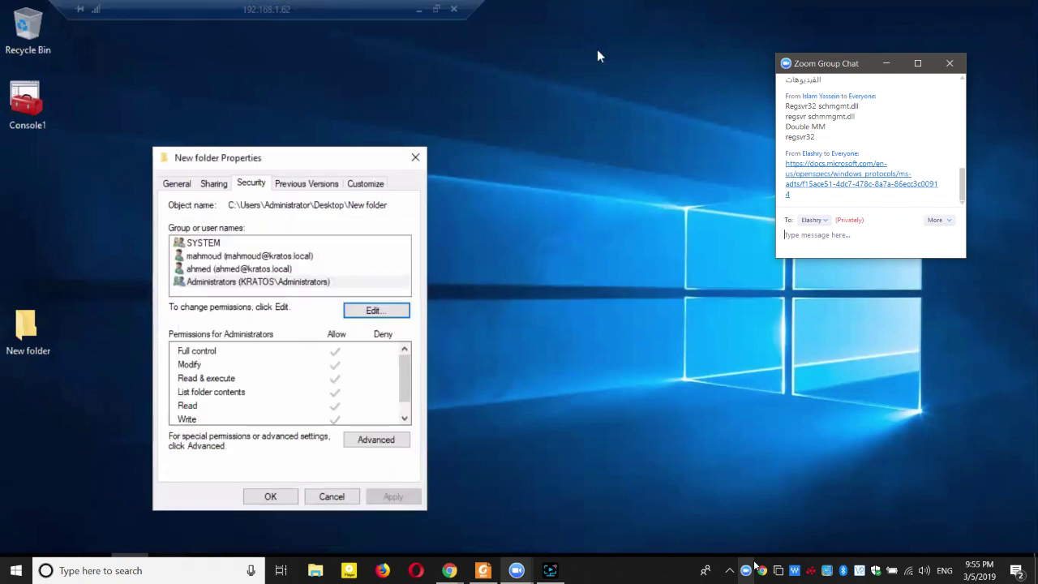
Close properties, move New folder below Console1, and confirm the folder is empty.
left_click(272, 497)
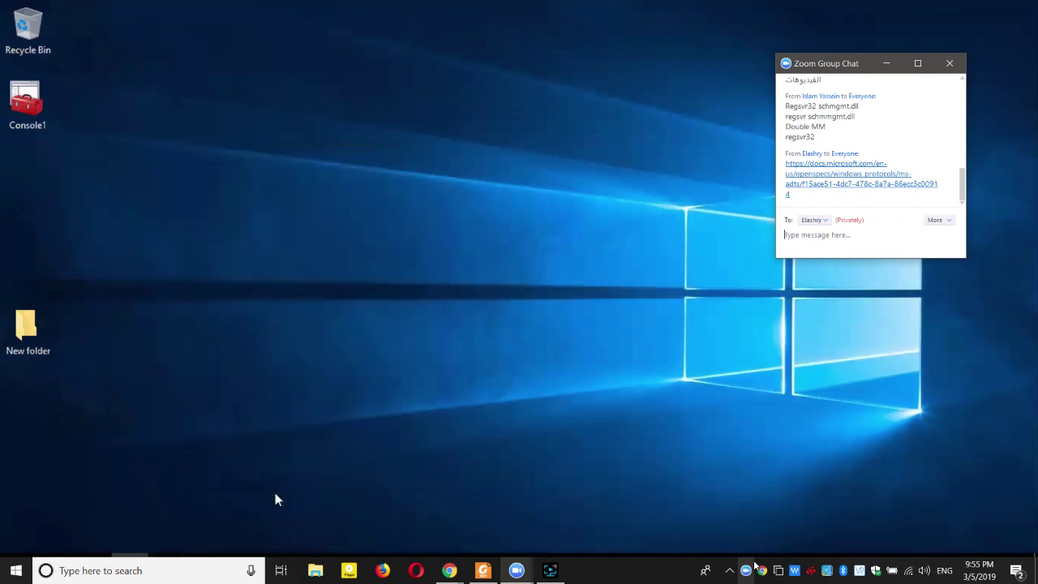
left_click_drag(26, 326, 30, 180)
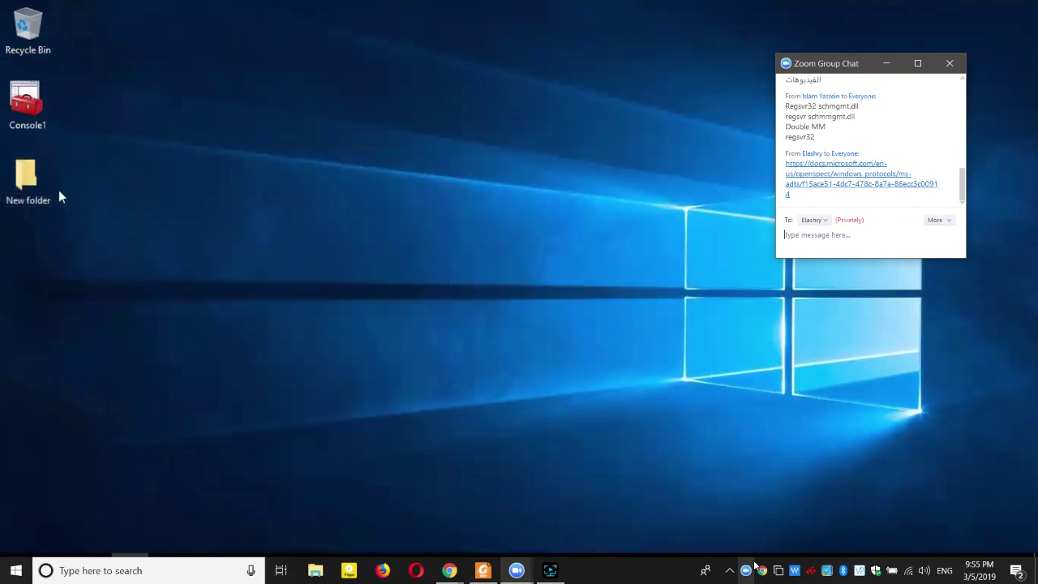
double_click(31, 180)
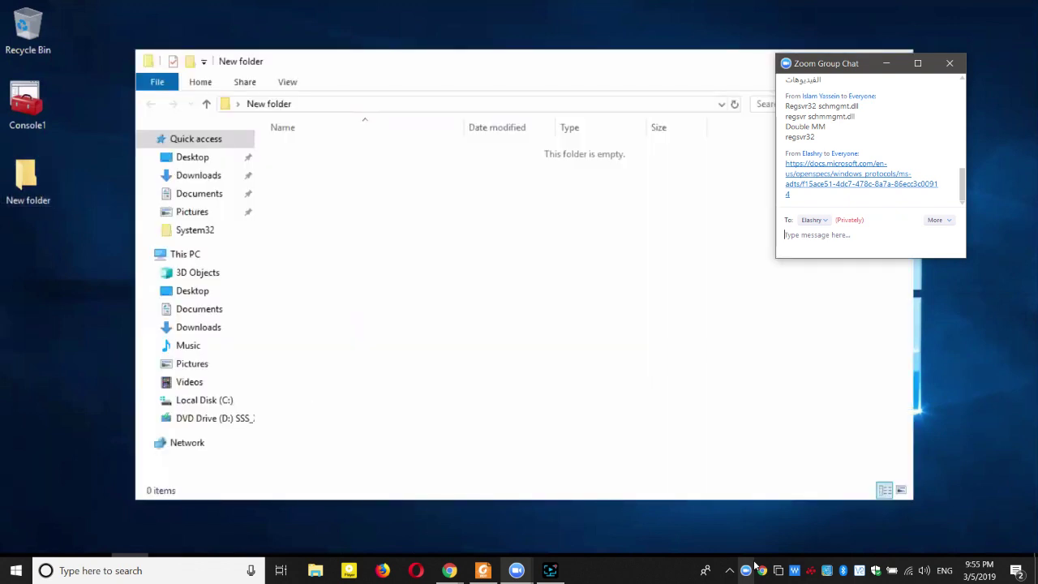
left_click(896, 51)
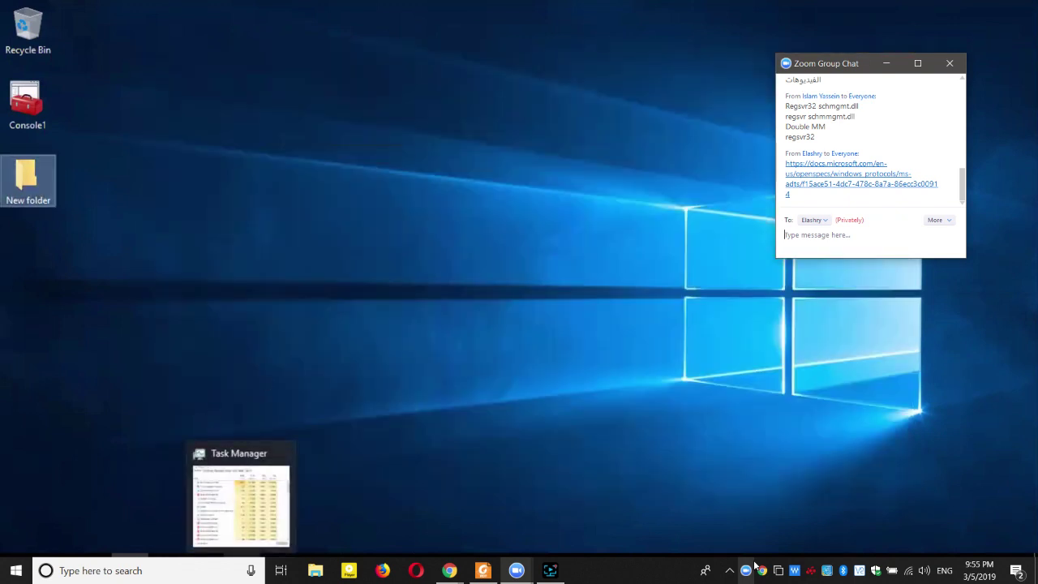
left_click(378, 411)
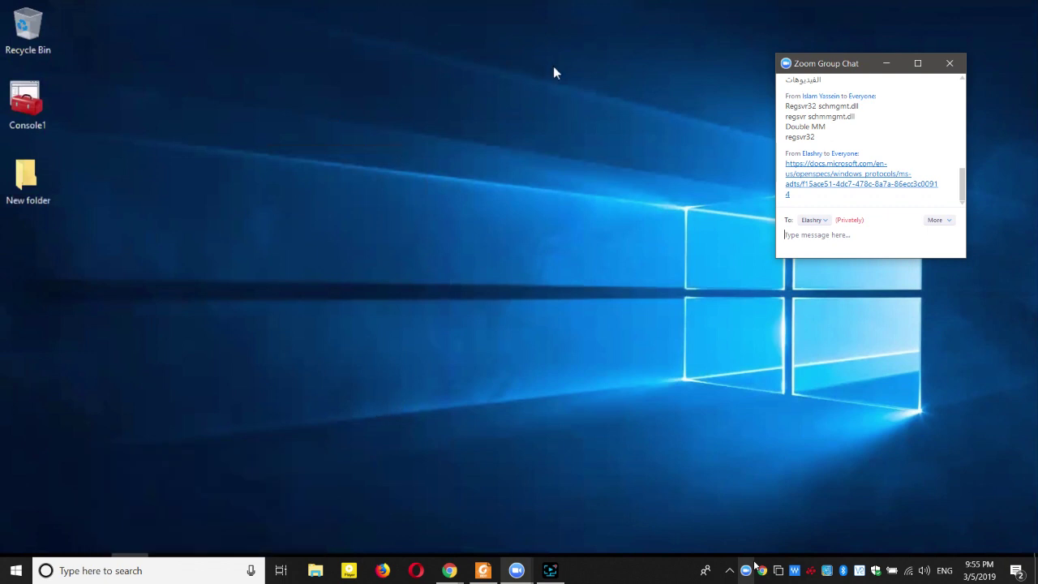
Reopen New folder's properties on the Security tab.
right_click(32, 189)
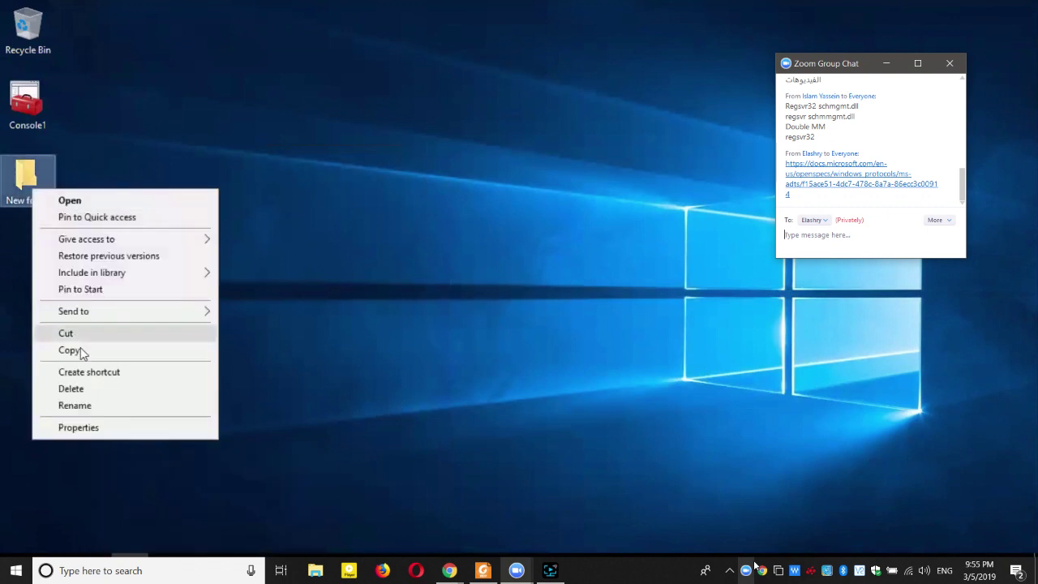
left_click(78, 427)
left_click(133, 221)
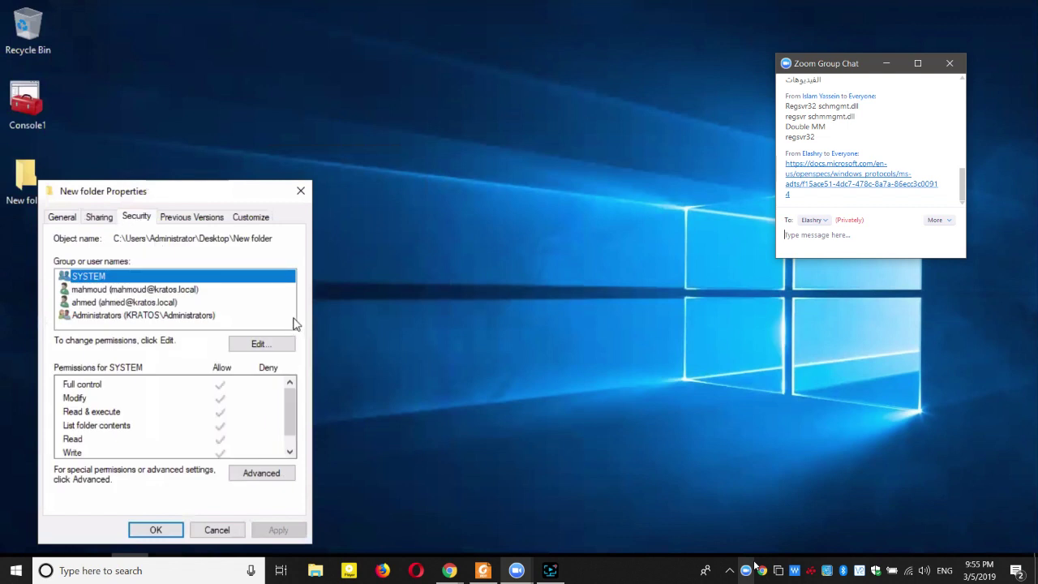
Check the added user's permissions, then bring Active Directory Users and Computers forward.
left_click(109, 291)
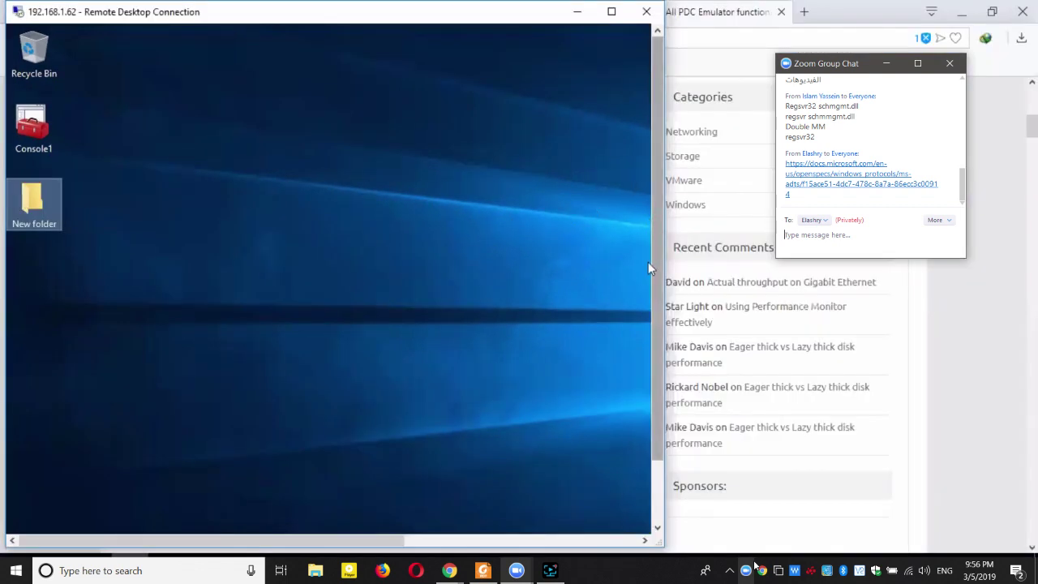
left_click_drag(649, 262, 353, 457)
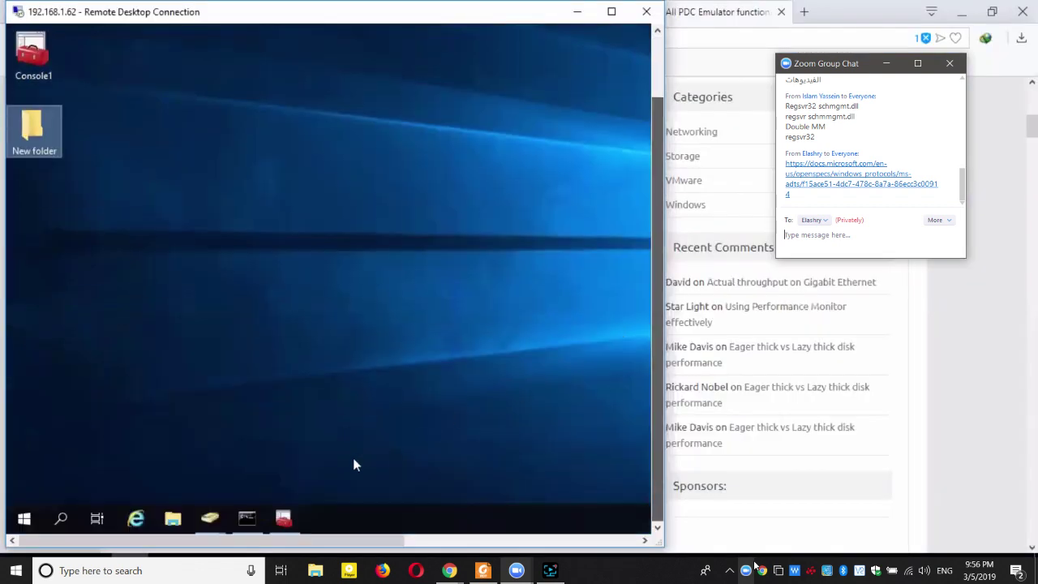
left_click(292, 520)
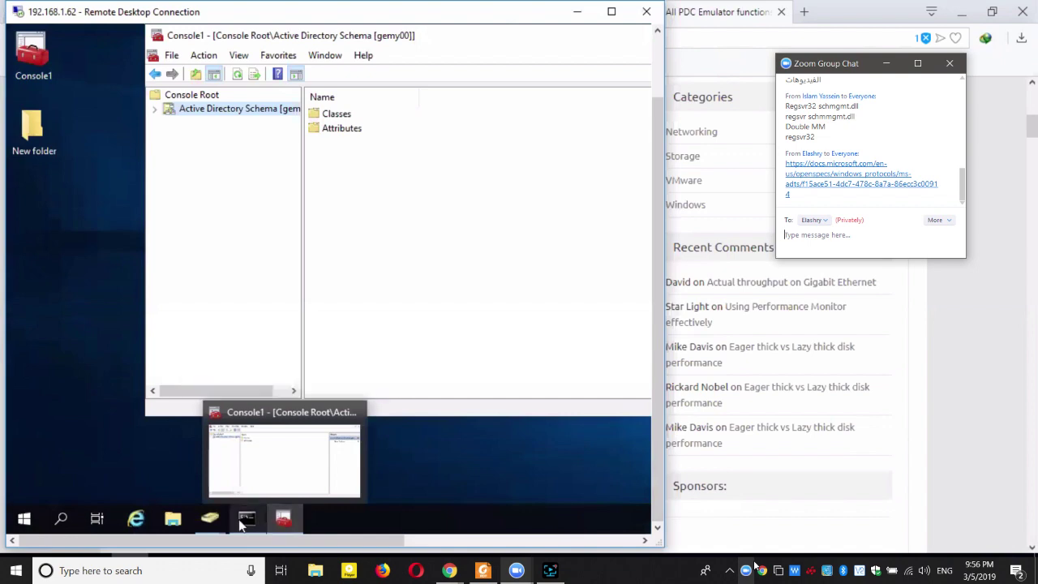
mouse_move(209, 519)
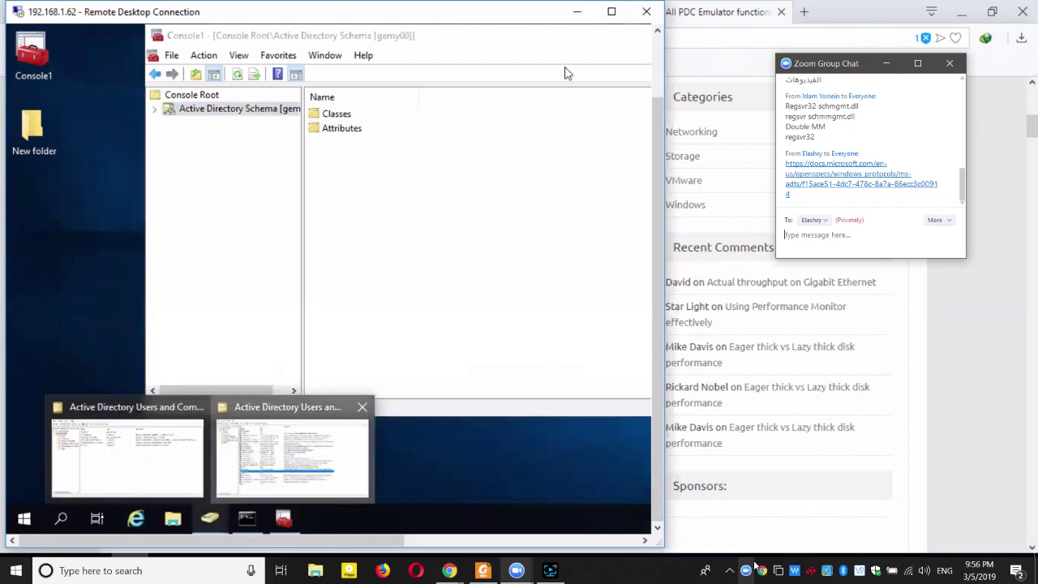
left_click(230, 469)
Make Remote Desktop full-screen and delete the user account below Key Admins.
key("ctrl+alt+Break")
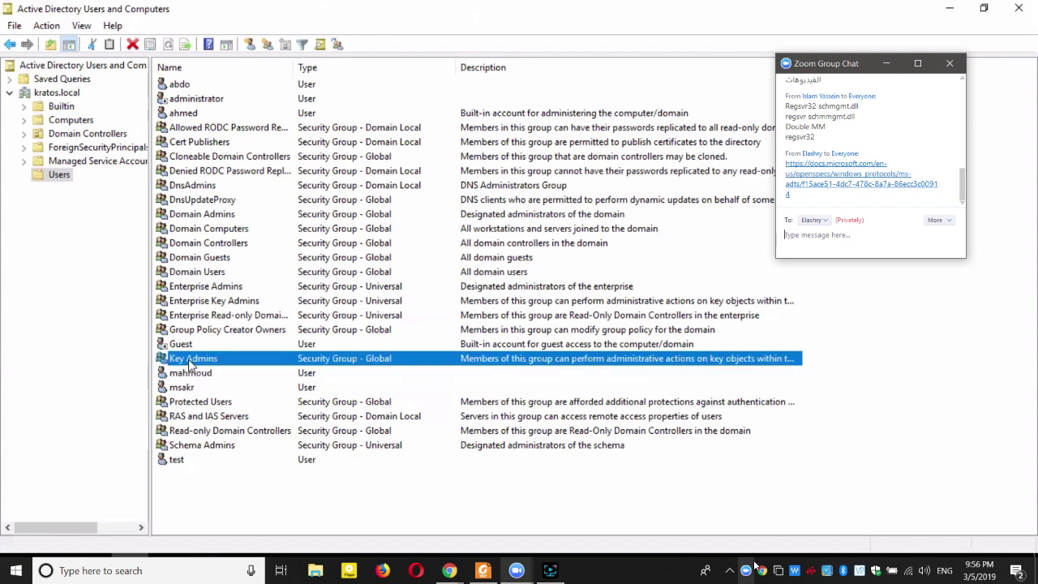
left_click(193, 376)
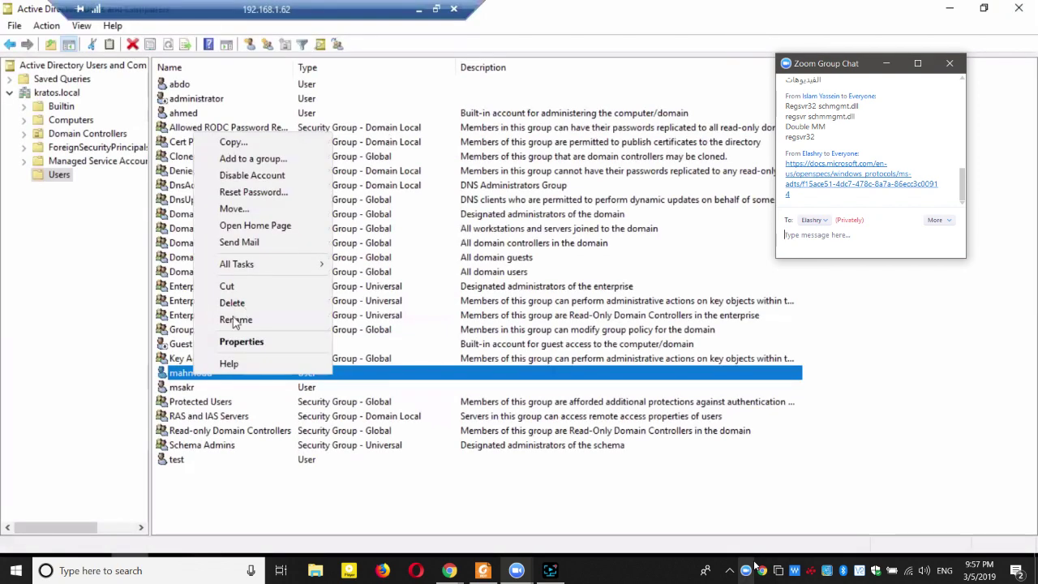
left_click(232, 303)
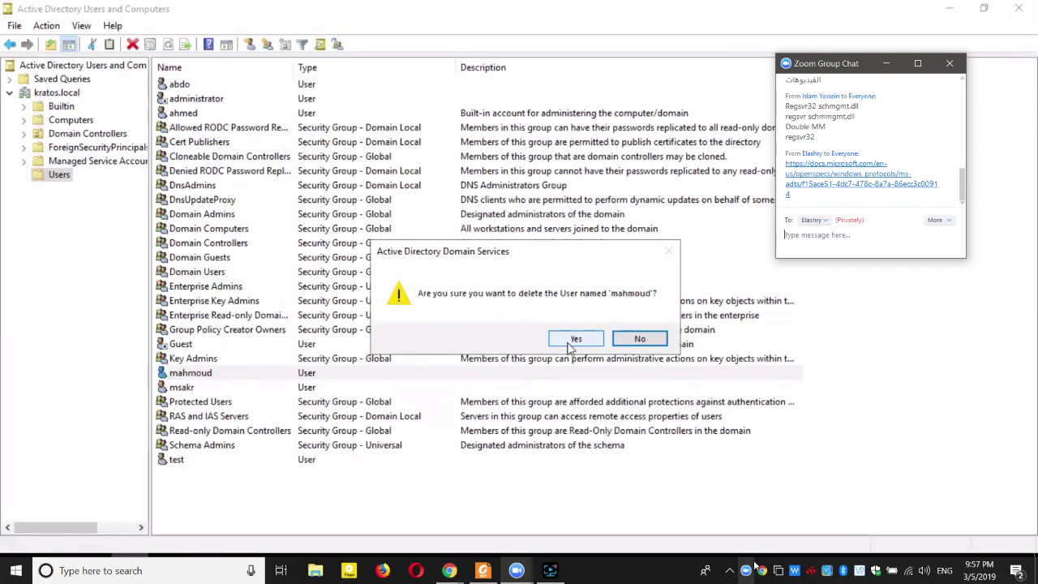
left_click(570, 342)
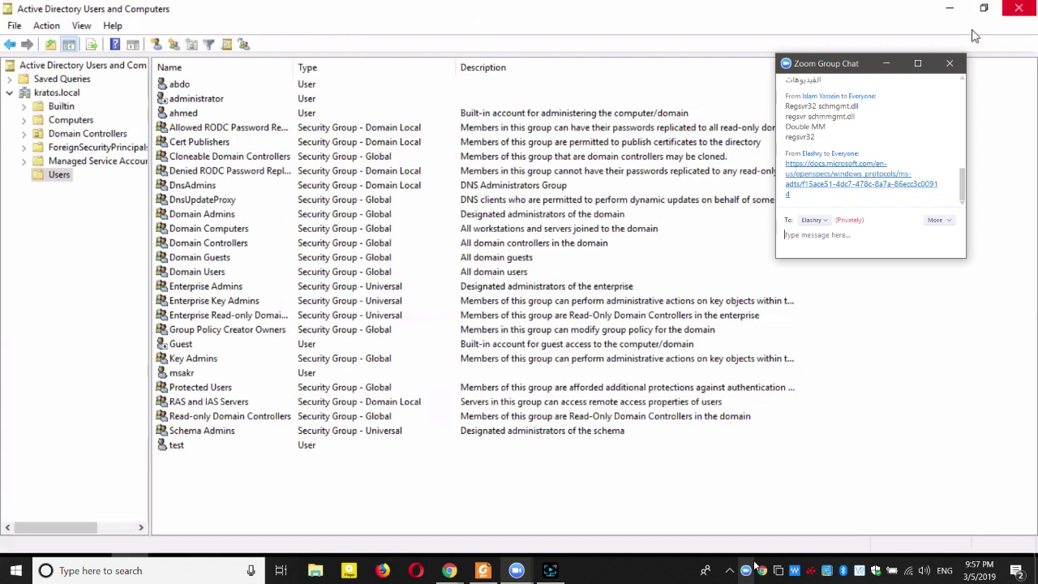
Close Active Directory Users and Computers and open New folder's Security tab.
key("alt+F4")
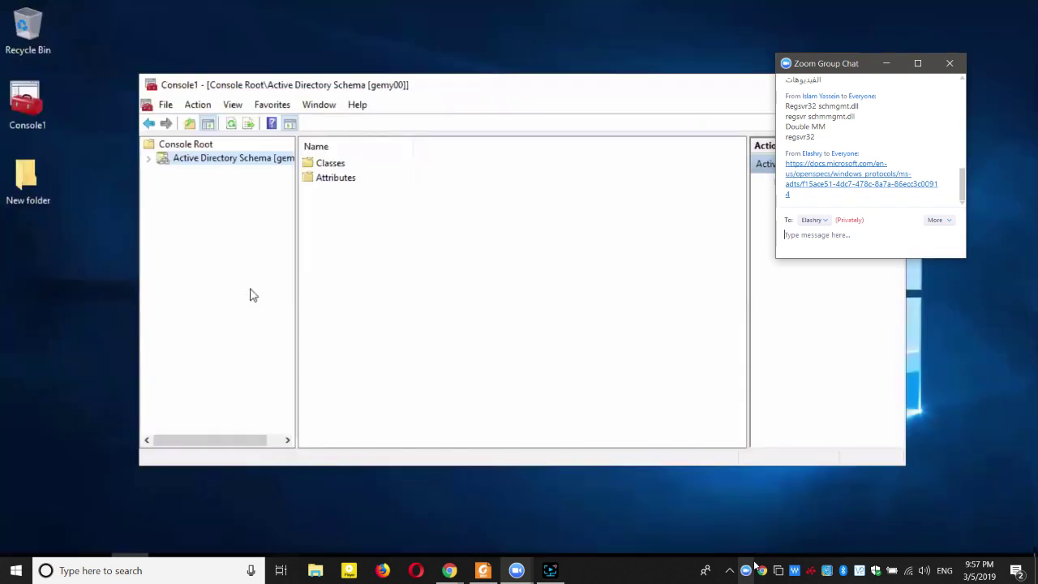
right_click(20, 182)
left_click(36, 419)
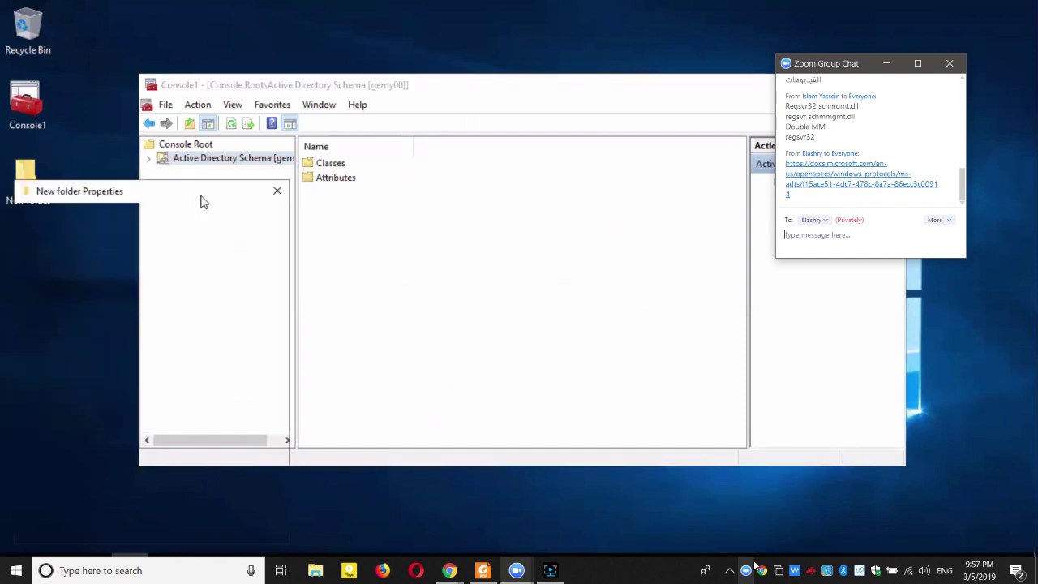
left_click(113, 217)
left_click_drag(122, 197, 317, 159)
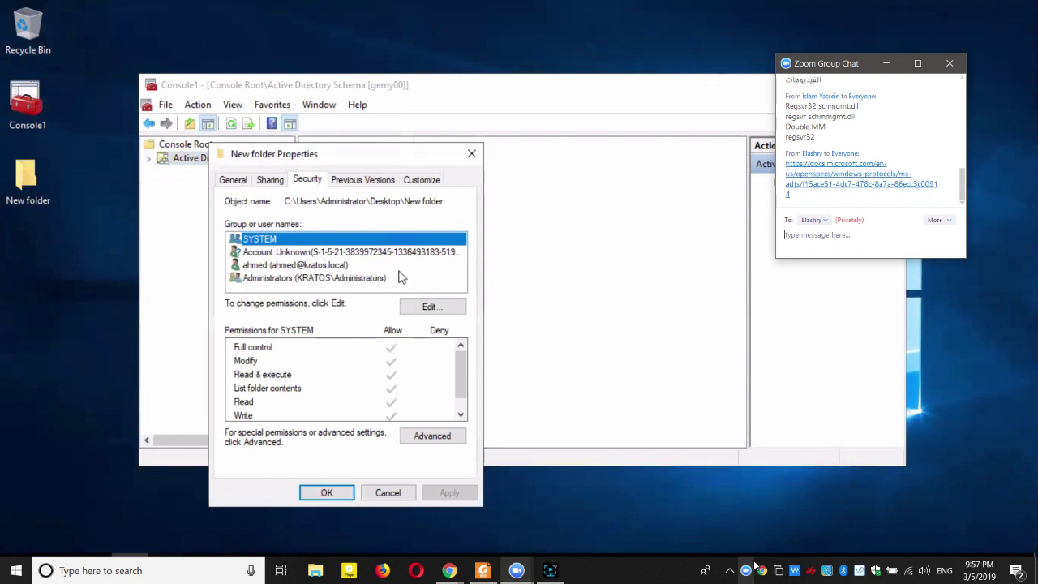
Inspect Account Unknown's Read & execute, List folder contents and Read rights.
left_click(377, 254)
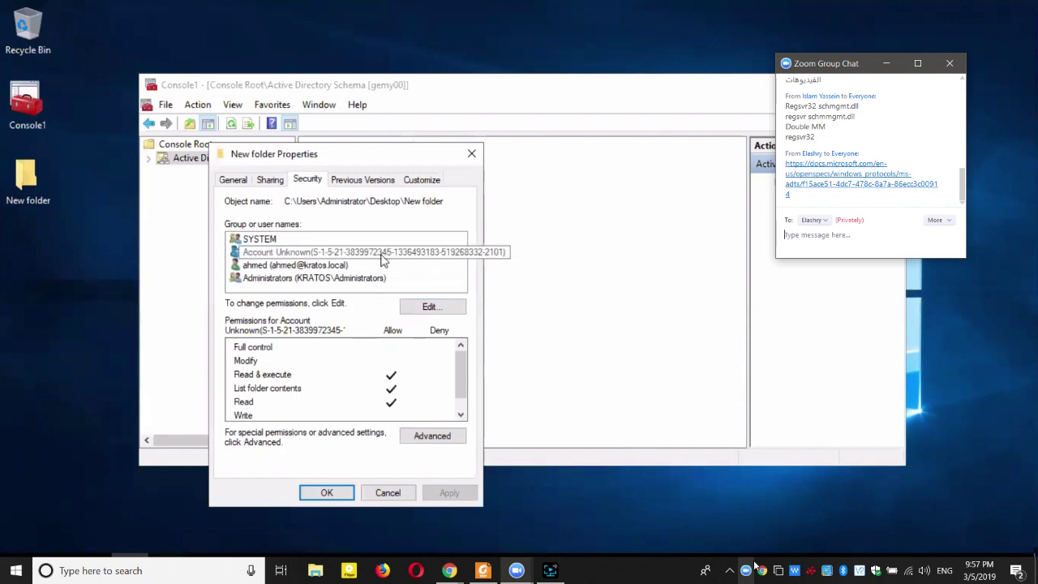
left_click(381, 257)
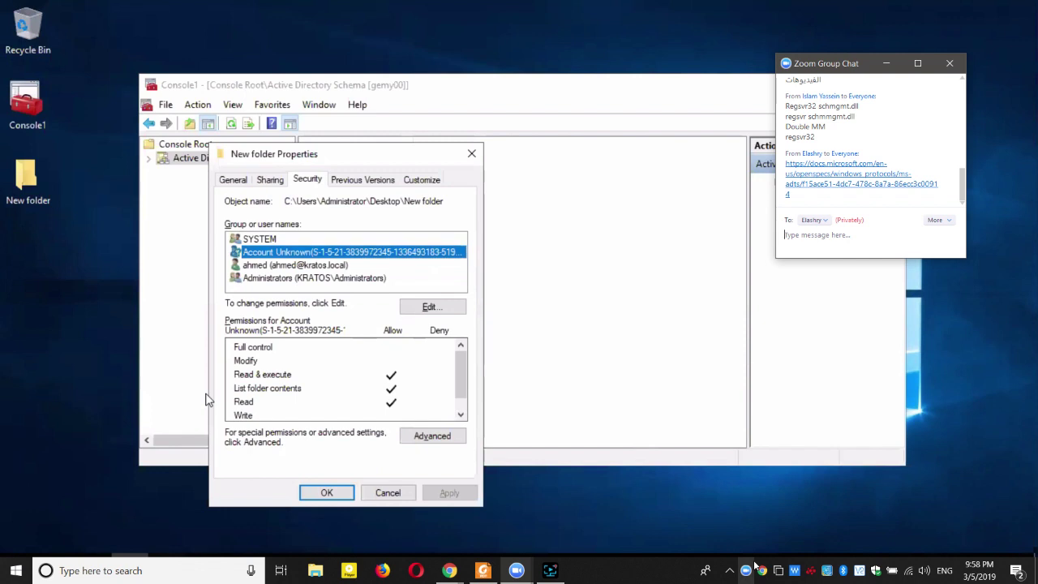
key("alt+Tab")
key("alt+Tab")
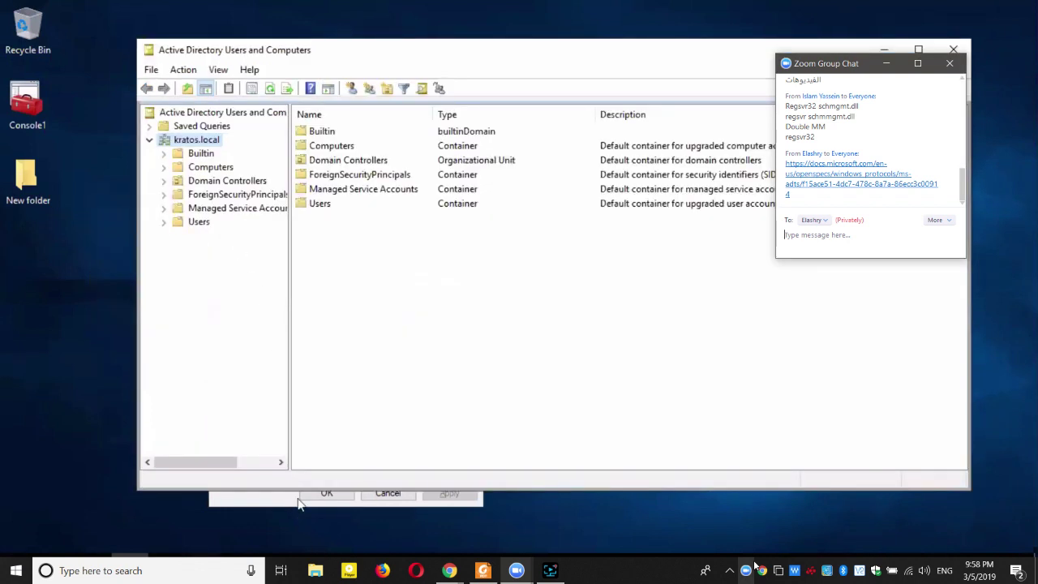
Close the folder properties, select Users, and switch to the maximized ADUC window.
left_click(325, 493)
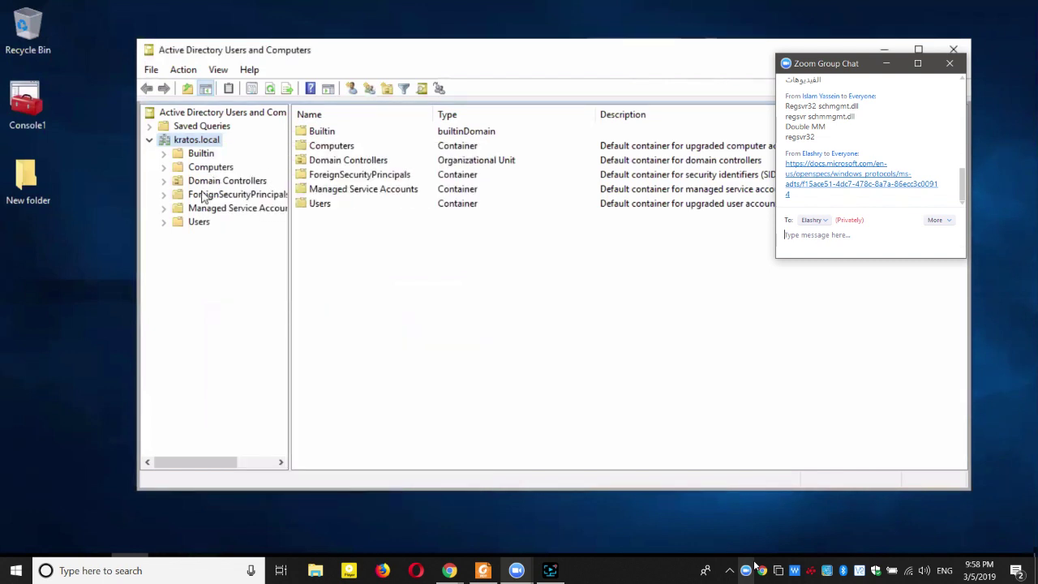
left_click(197, 221)
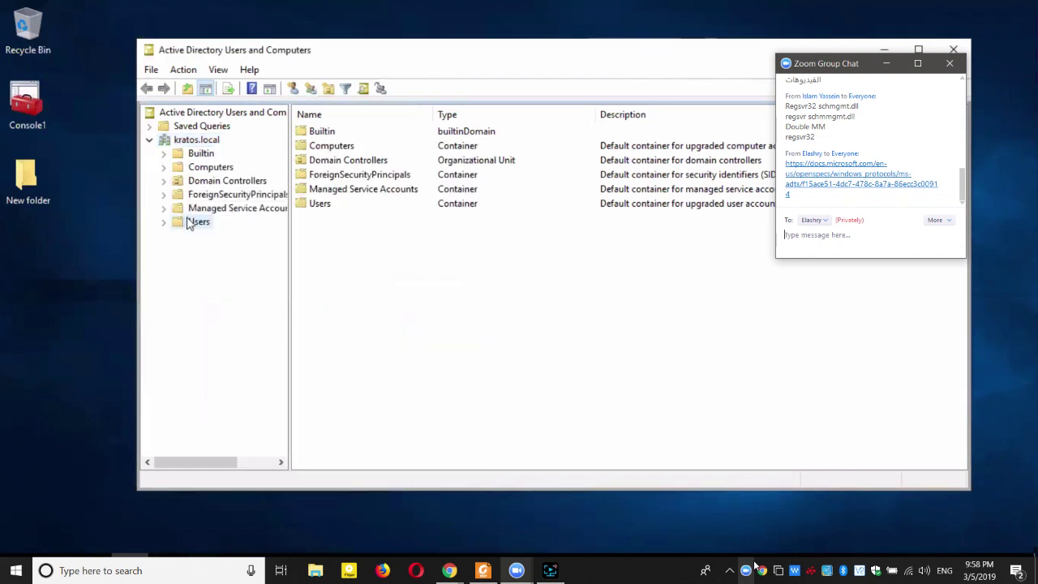
key("alt+Tab")
key("Tab")
key("shift+Tab")
key("Tab")
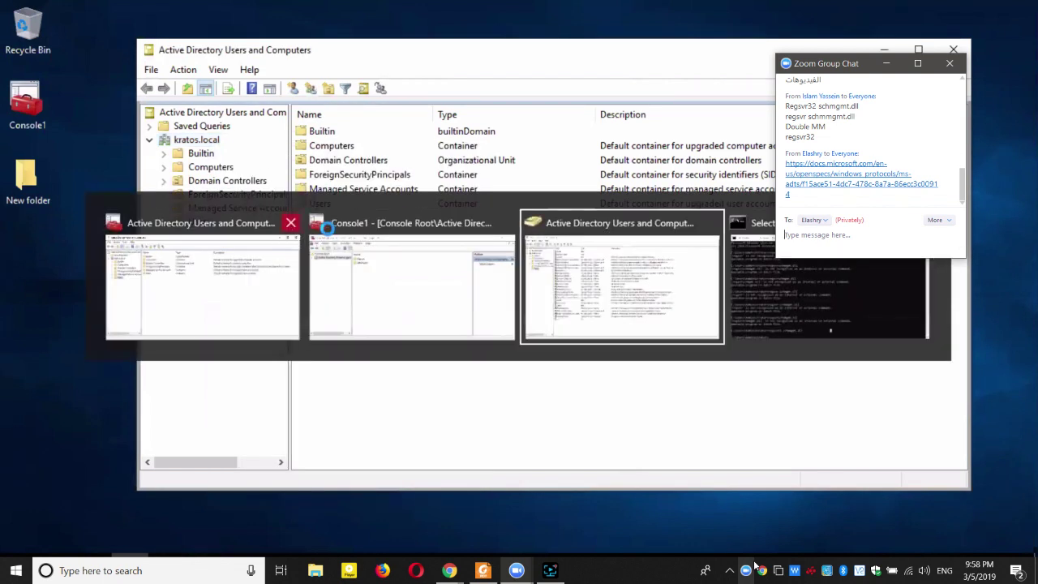
left_click(278, 235)
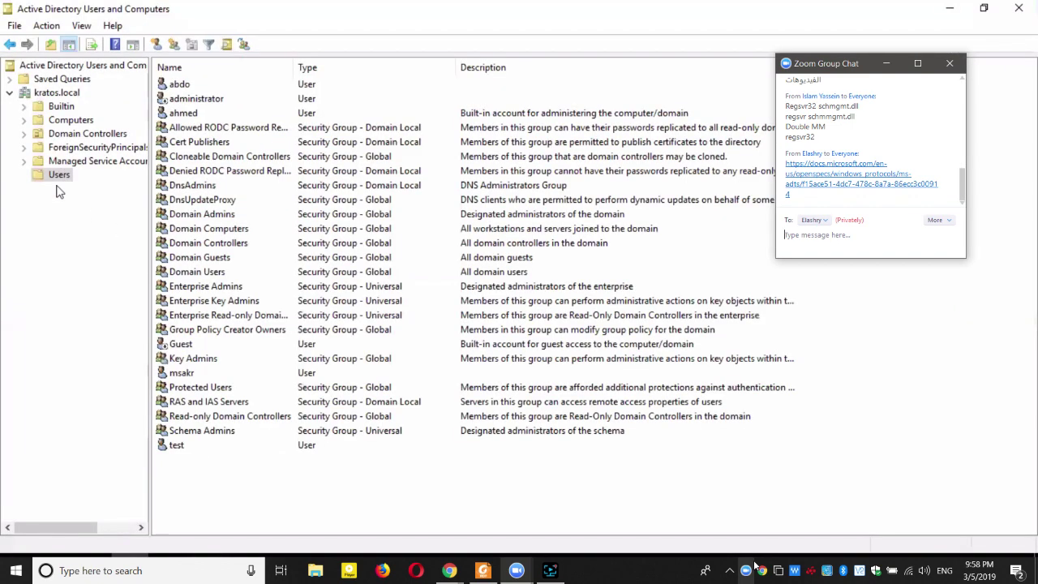
right_click(266, 471)
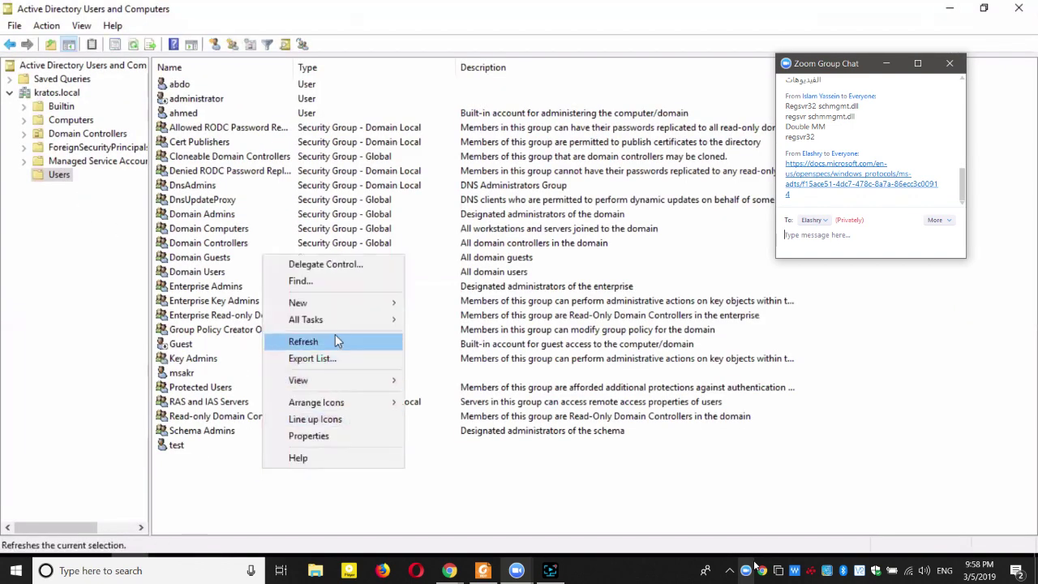
Start a new user in Users, entering the user's first name and logon name.
mouse_move(345, 304)
left_click(459, 469)
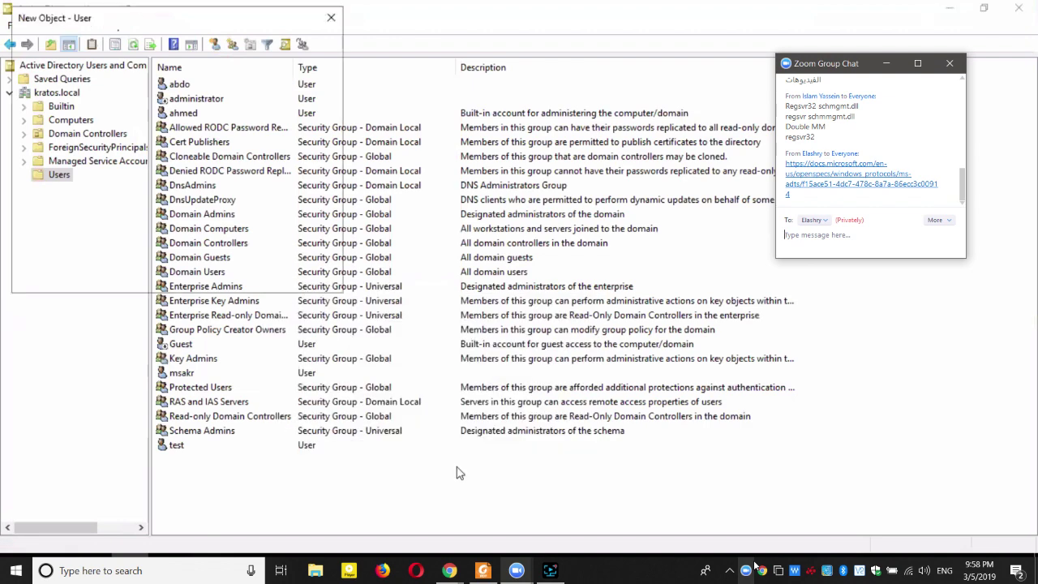
type("mahmoud")
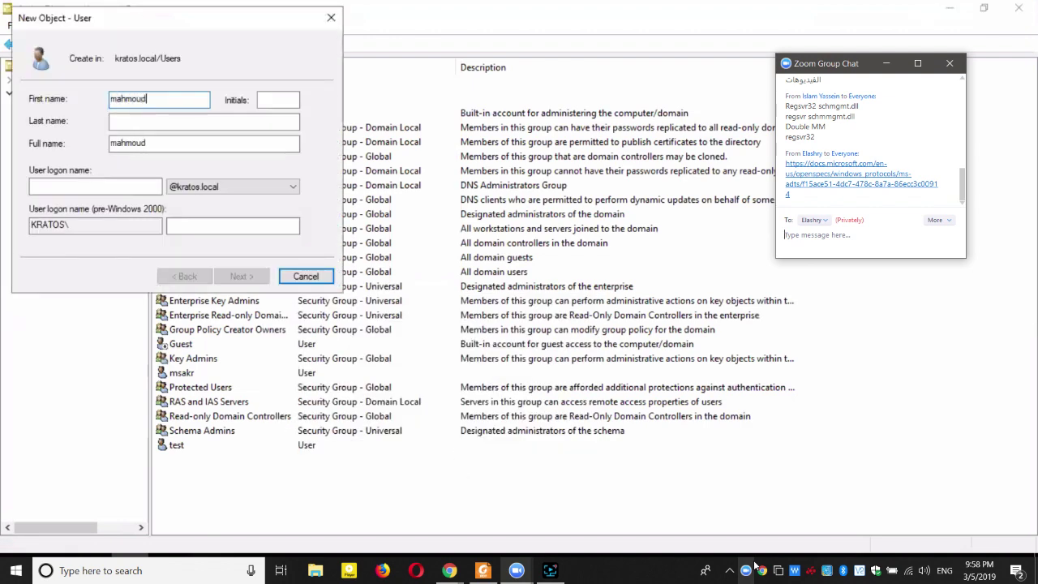
key("Tab")
key("Tab")
key("Tab")
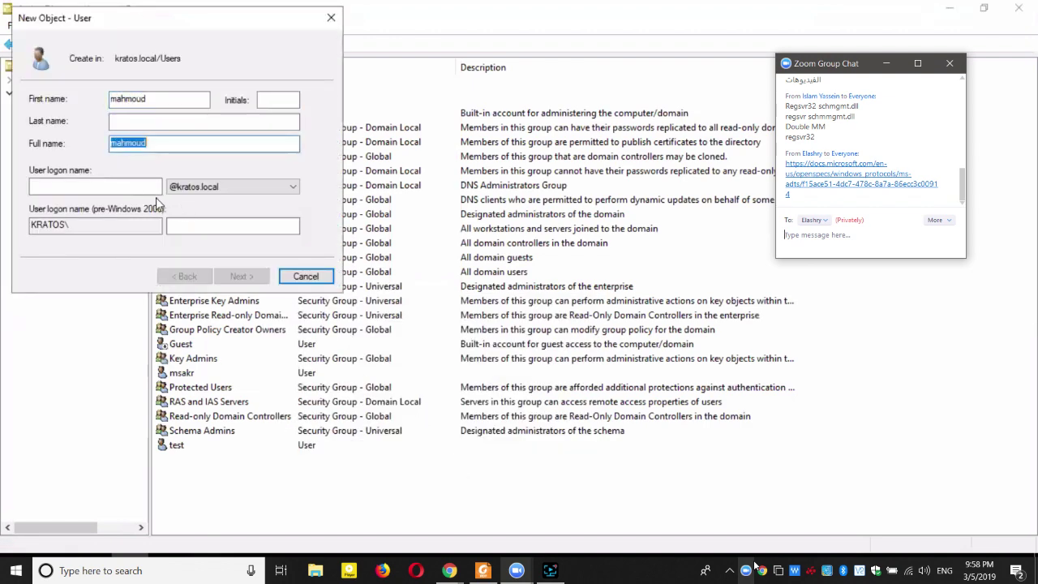
left_click(150, 185)
type("mahmoud")
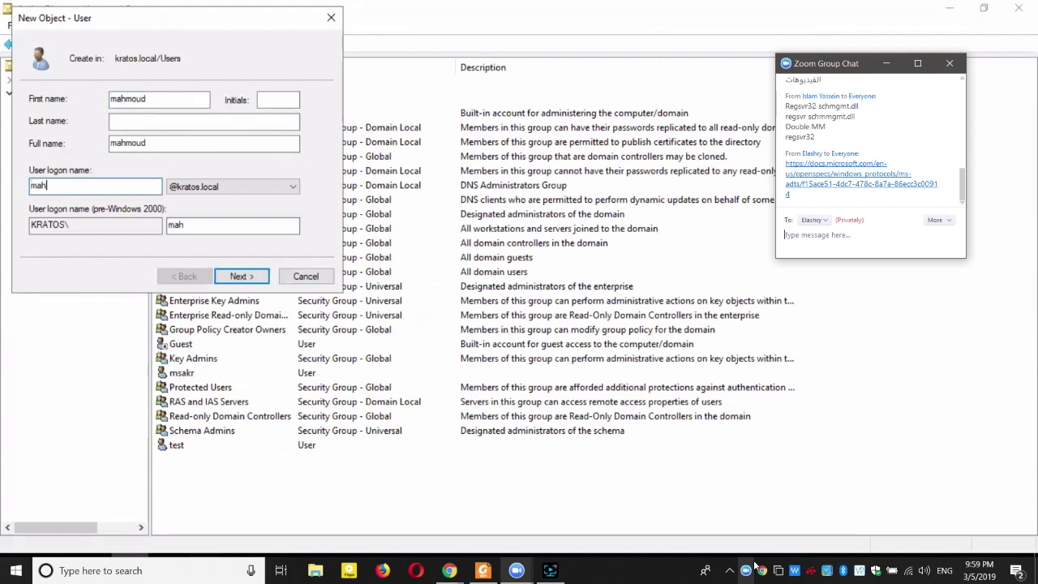
left_click(242, 276)
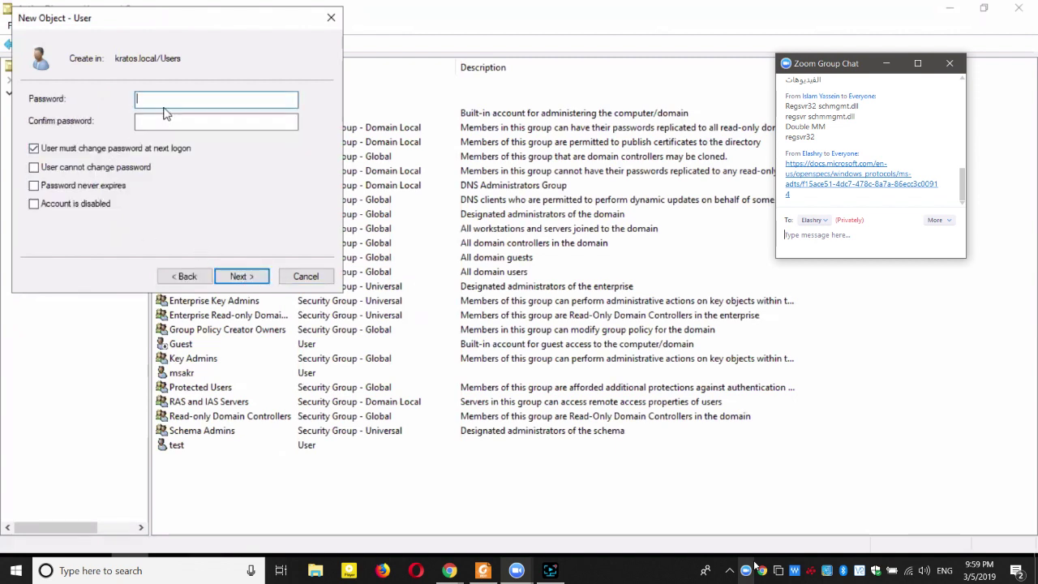
Set and confirm the account password, drop must-change, set never-expires, and finish.
type("P@ssw0rd")
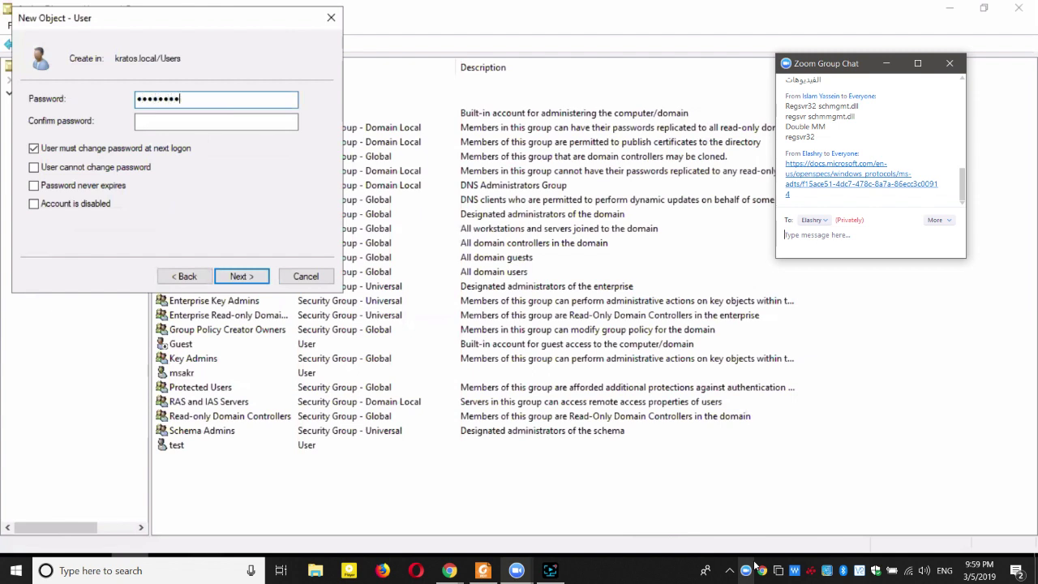
key("Tab")
type("P@s")
key("ctrl+a")
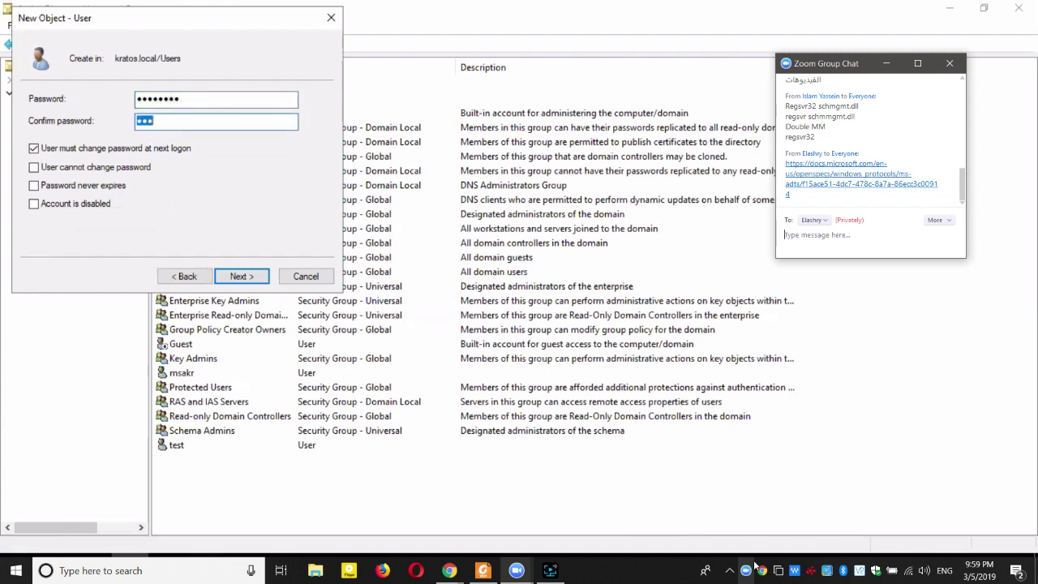
type("P@ssw0rd")
left_click(102, 149)
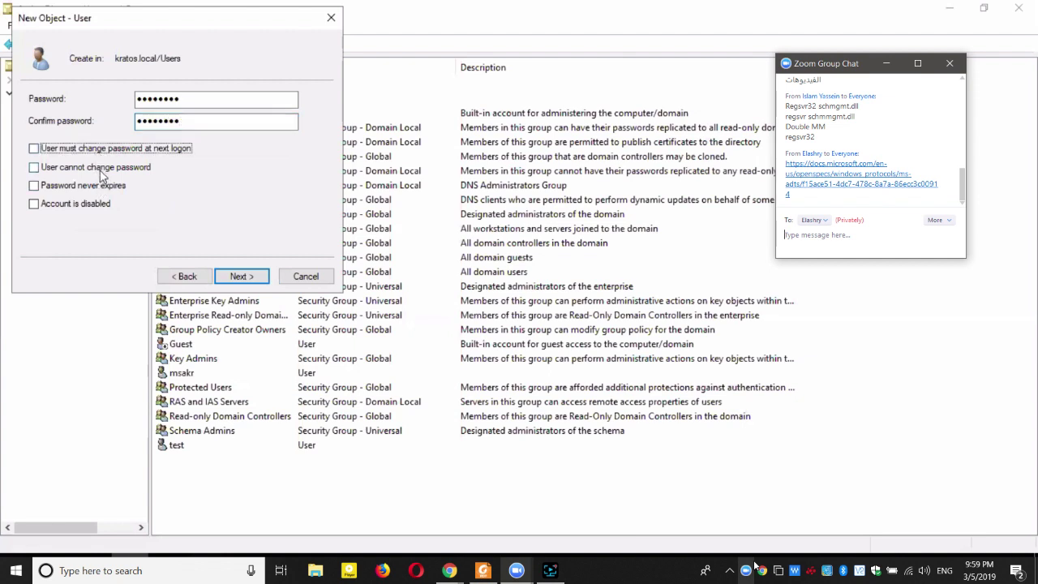
left_click(100, 189)
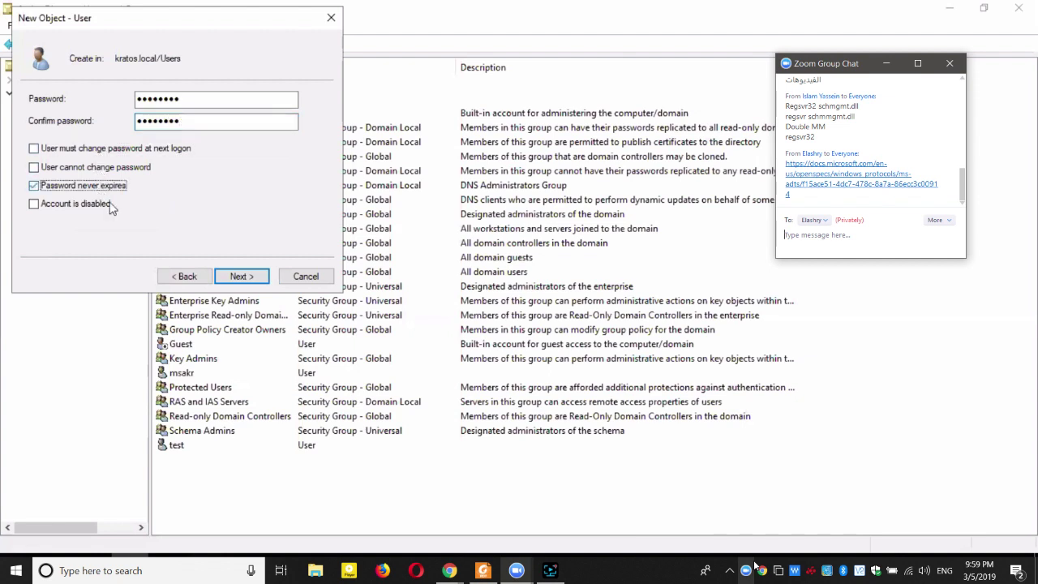
left_click(236, 279)
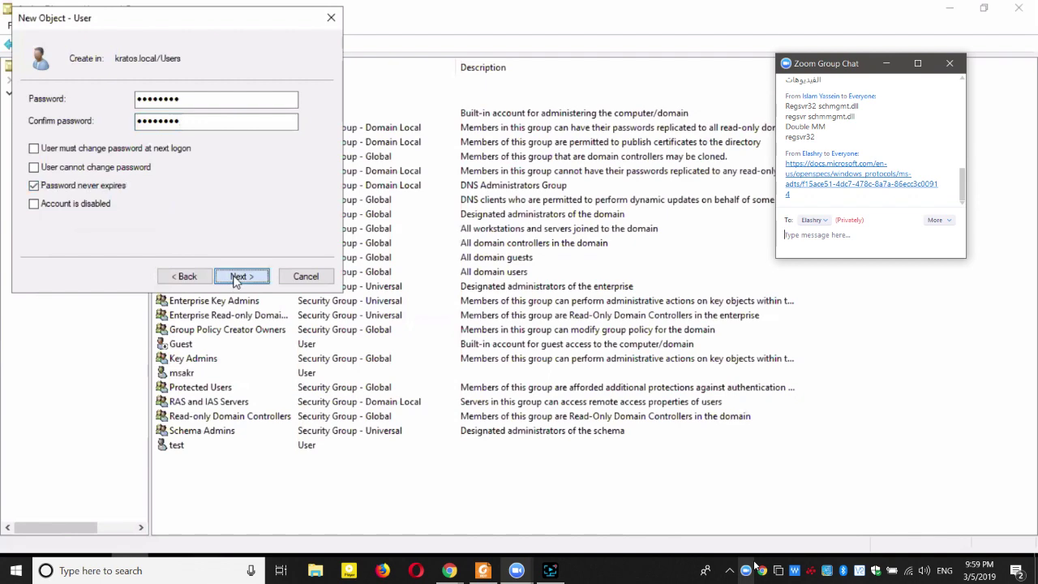
left_click(237, 279)
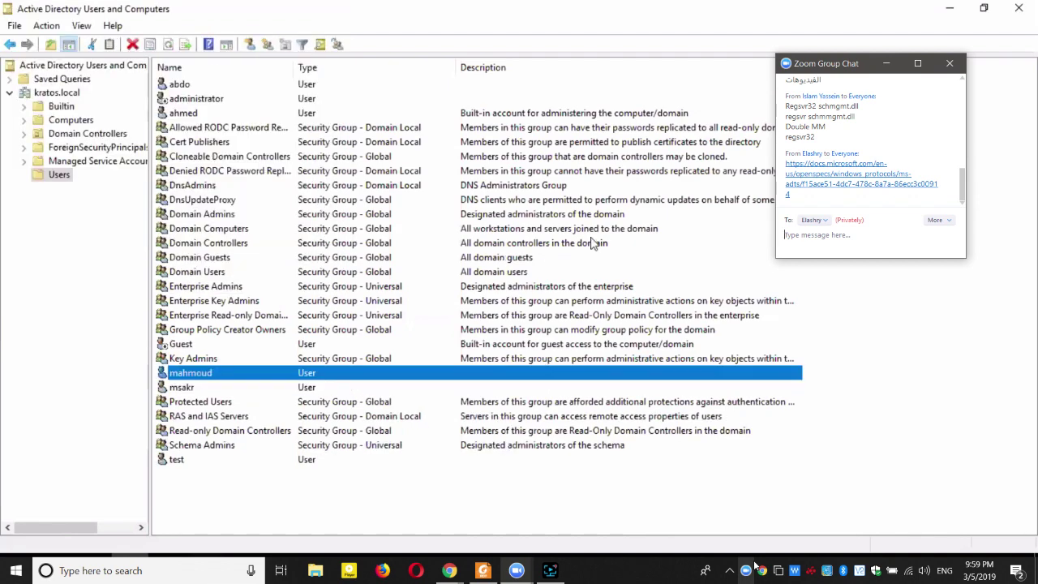
left_click(984, 9)
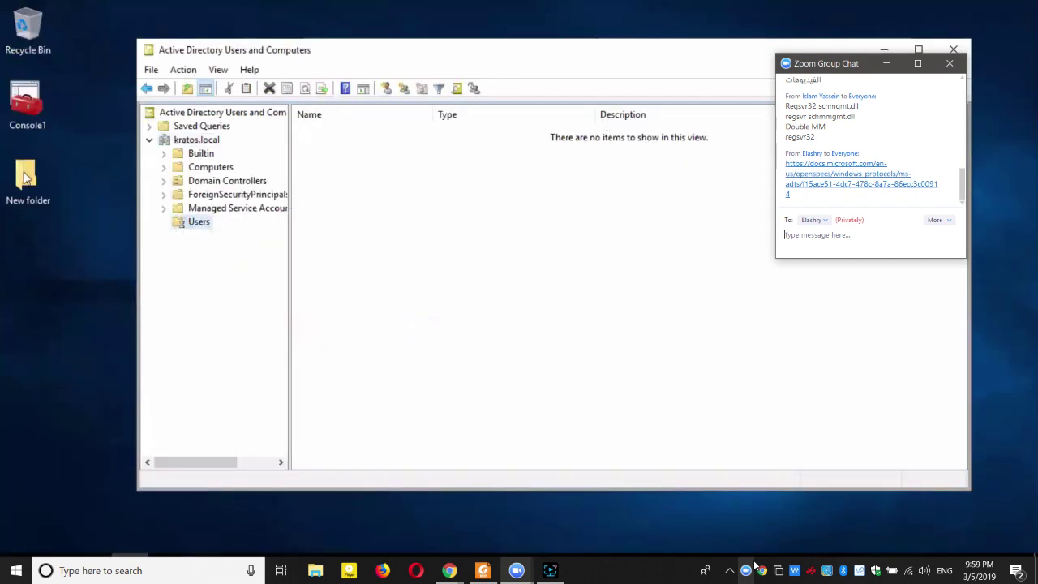
Reopen New folder's Security tab, edit permissions with Account Unknown selected, and start adding.
right_click(24, 172)
left_click(62, 411)
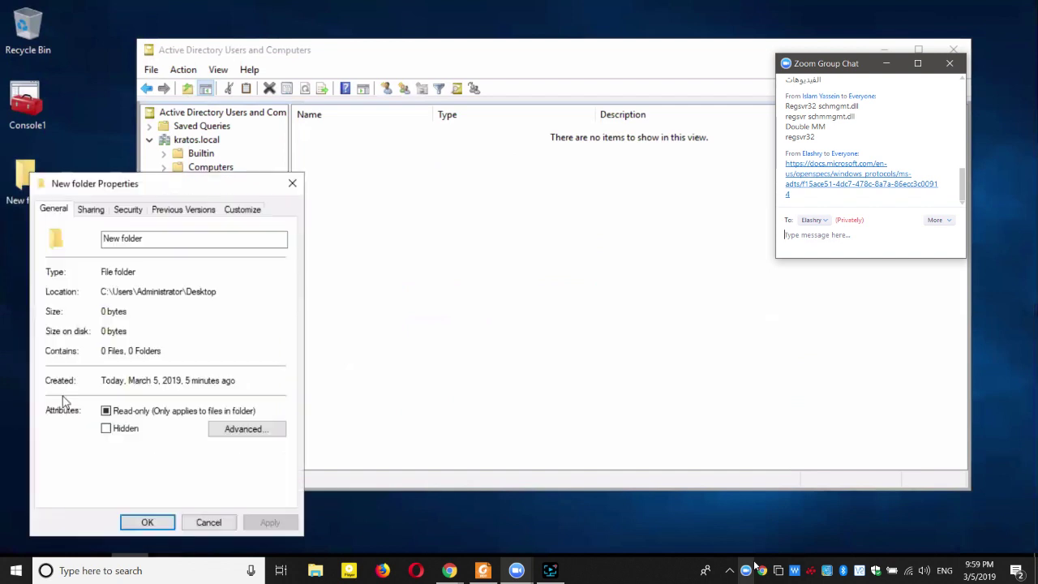
left_click(129, 210)
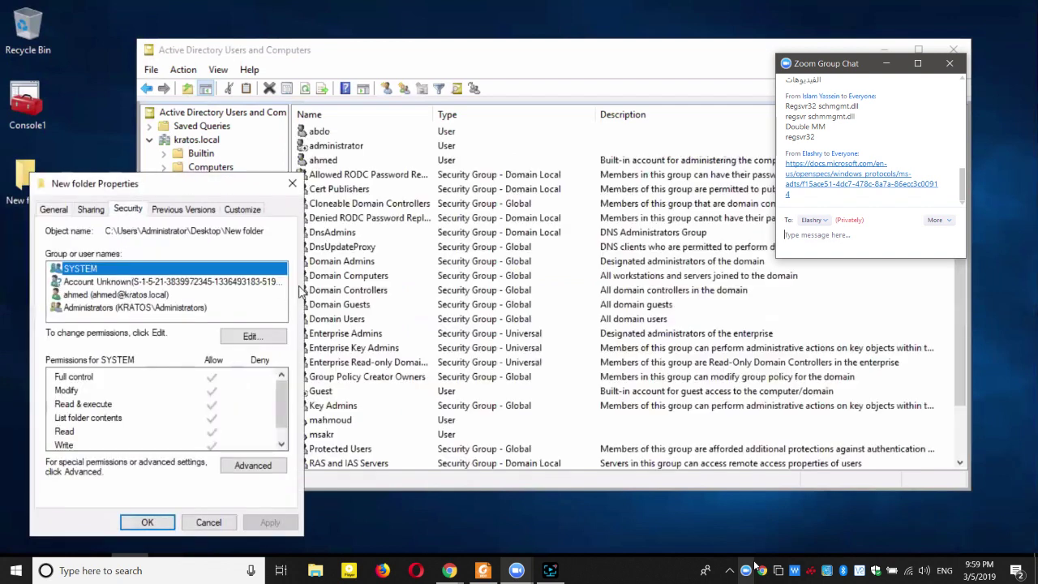
left_click(203, 282)
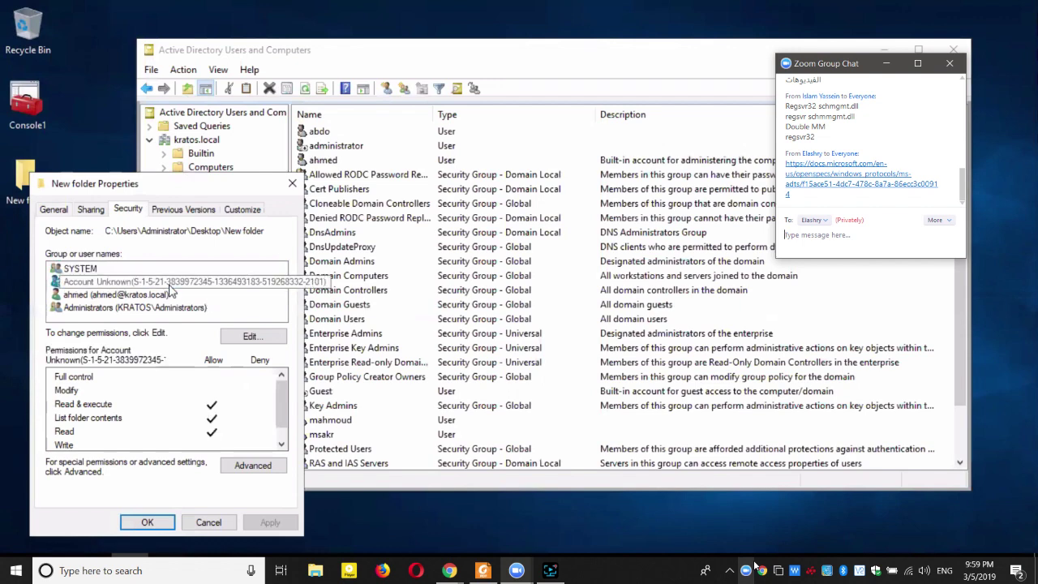
left_click(249, 336)
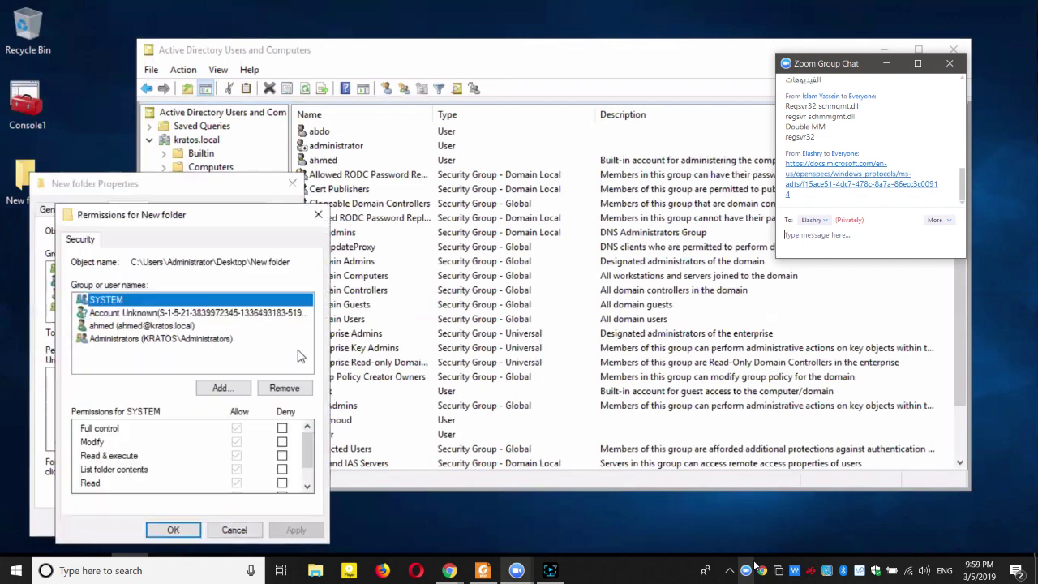
key("Down")
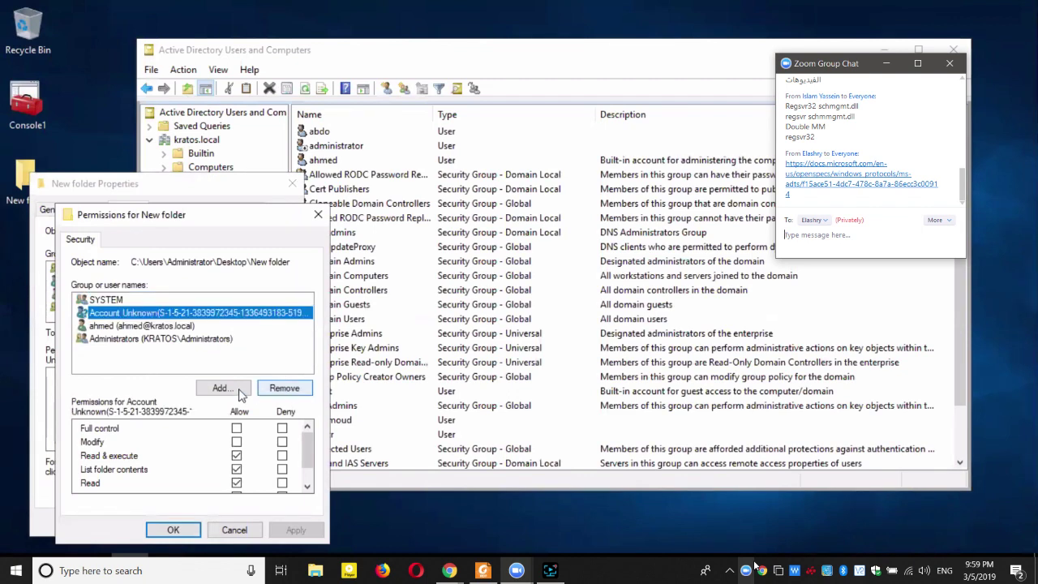
left_click(233, 390)
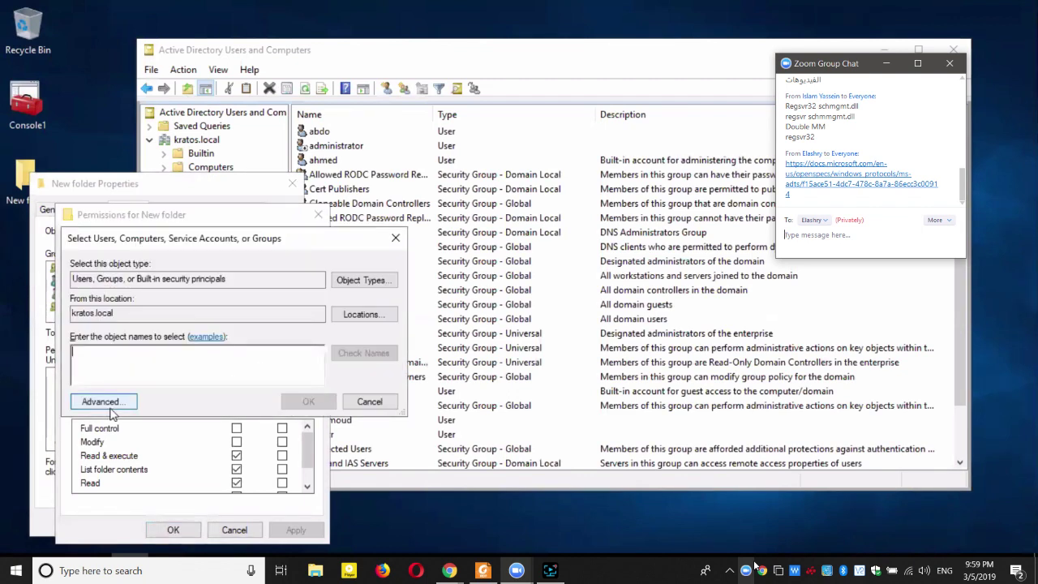
Add the recreated domain user via Advanced search and grant it Allow Full control.
left_click(102, 402)
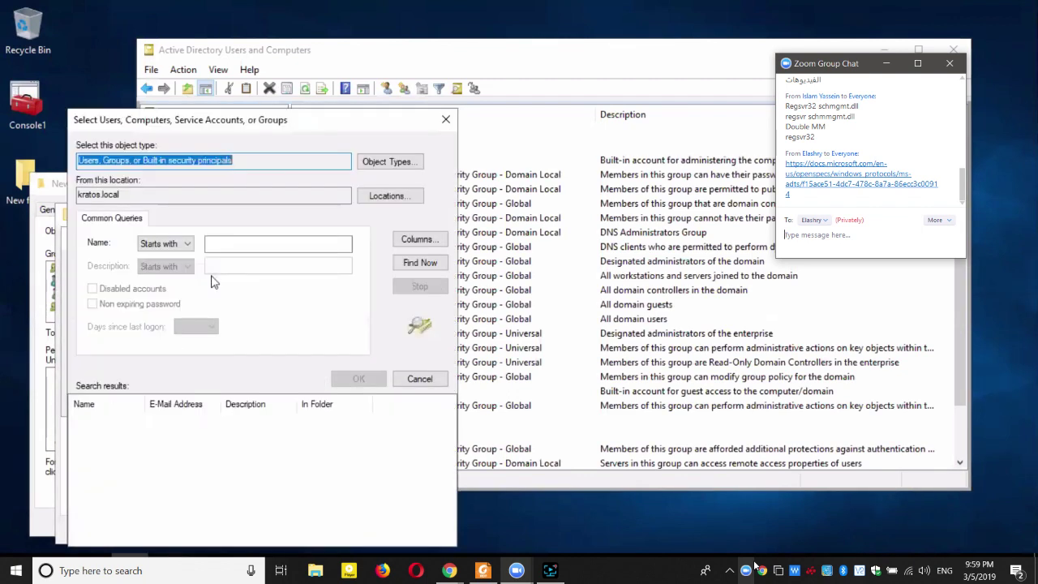
left_click(419, 263)
scroll(302, 454, "down", 10)
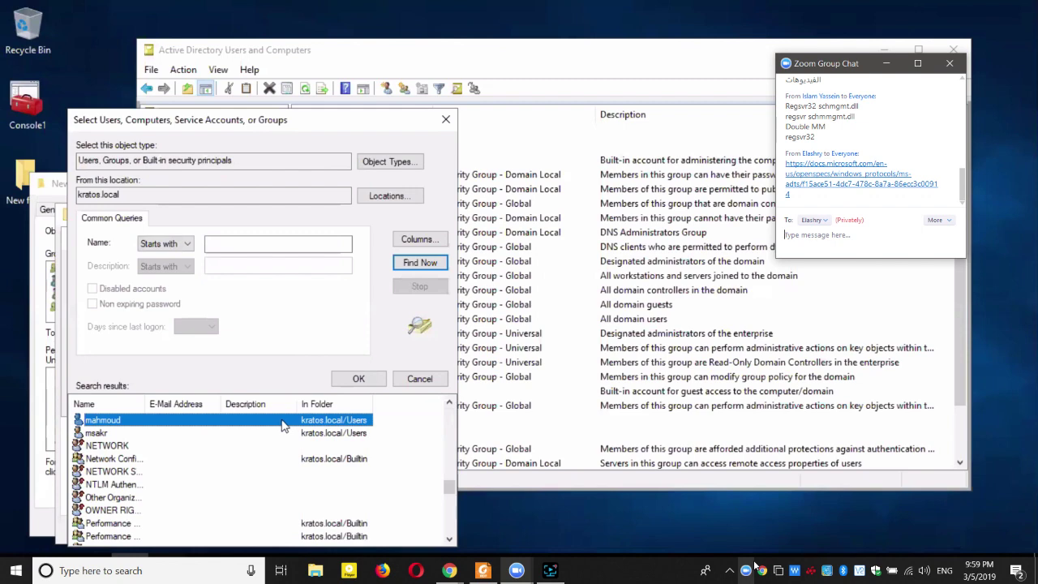
double_click(283, 422)
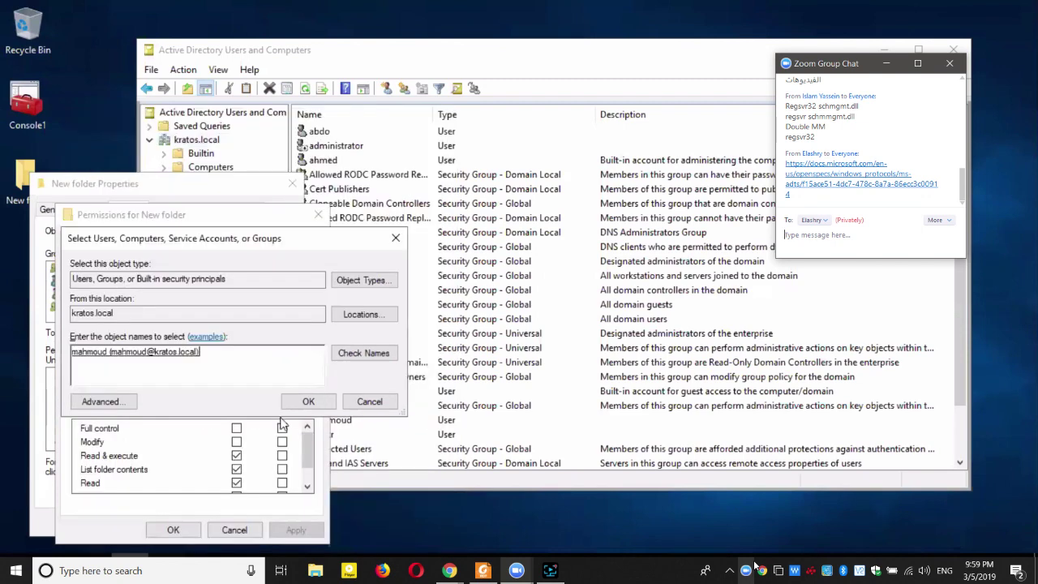
left_click(308, 403)
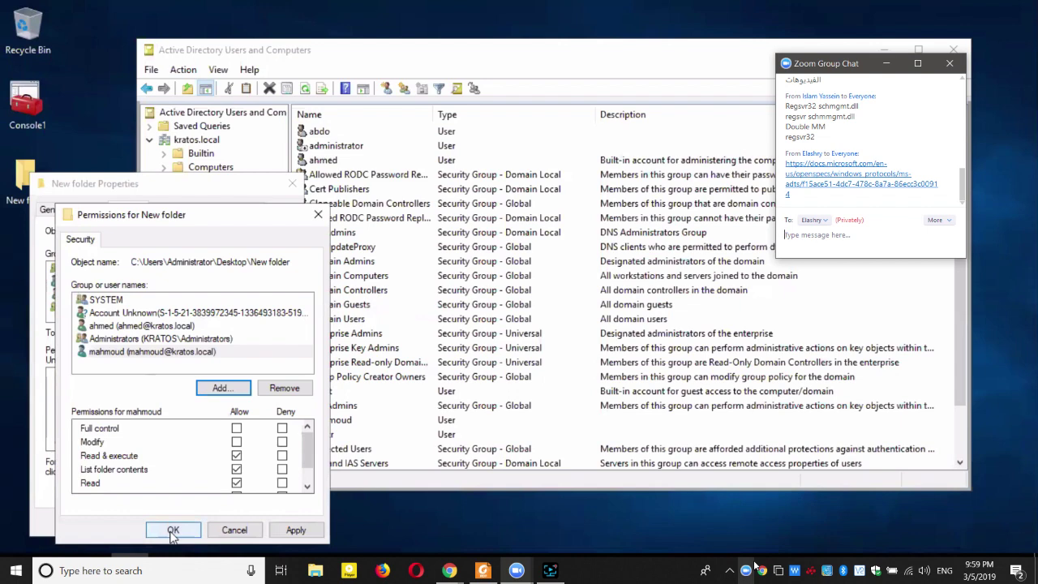
left_click(236, 428)
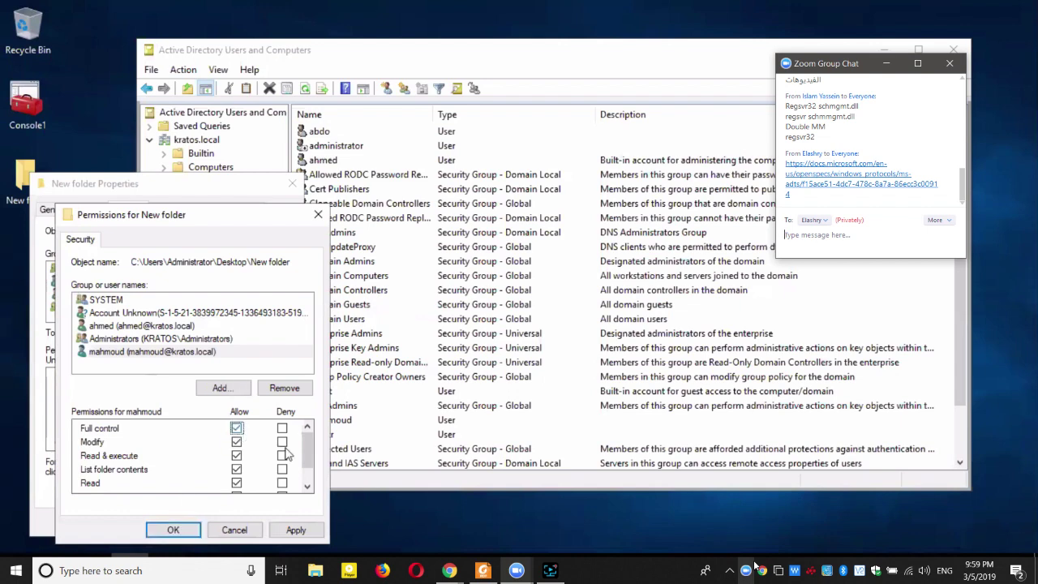
left_click(173, 530)
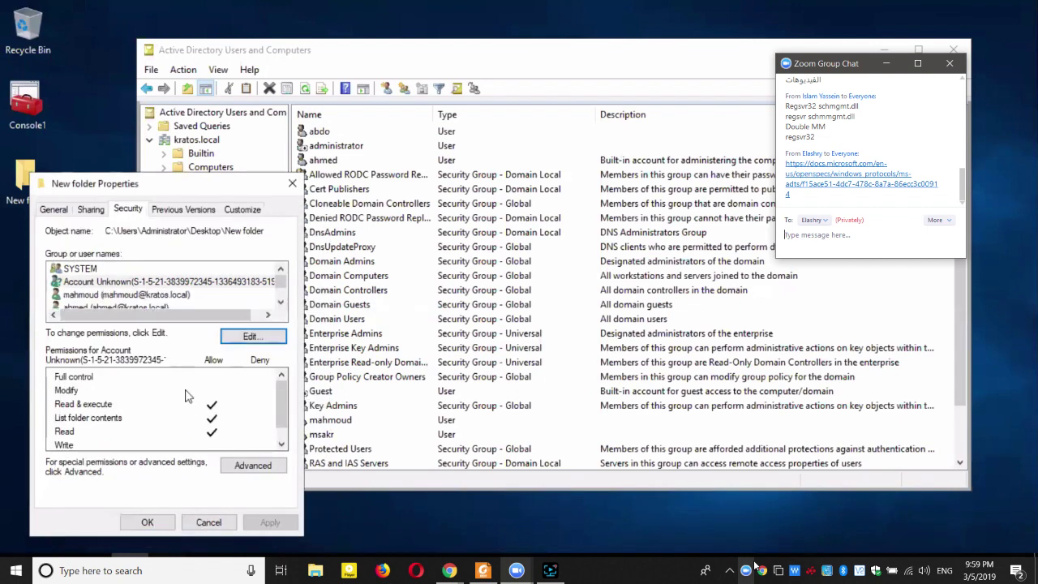
Close New folder Properties and open the domain user's account in the Users list.
left_click(137, 522)
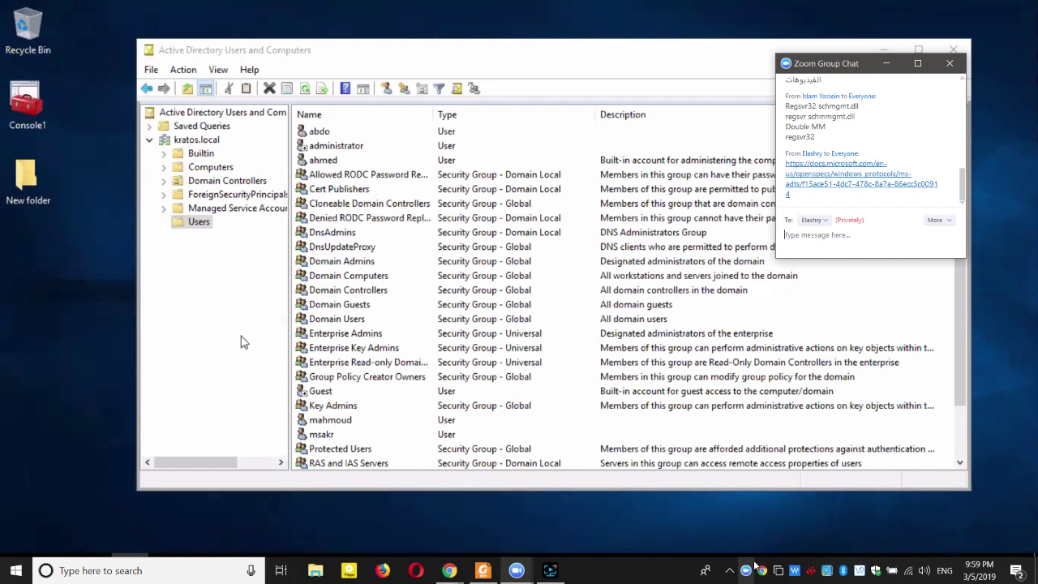
left_click(331, 422)
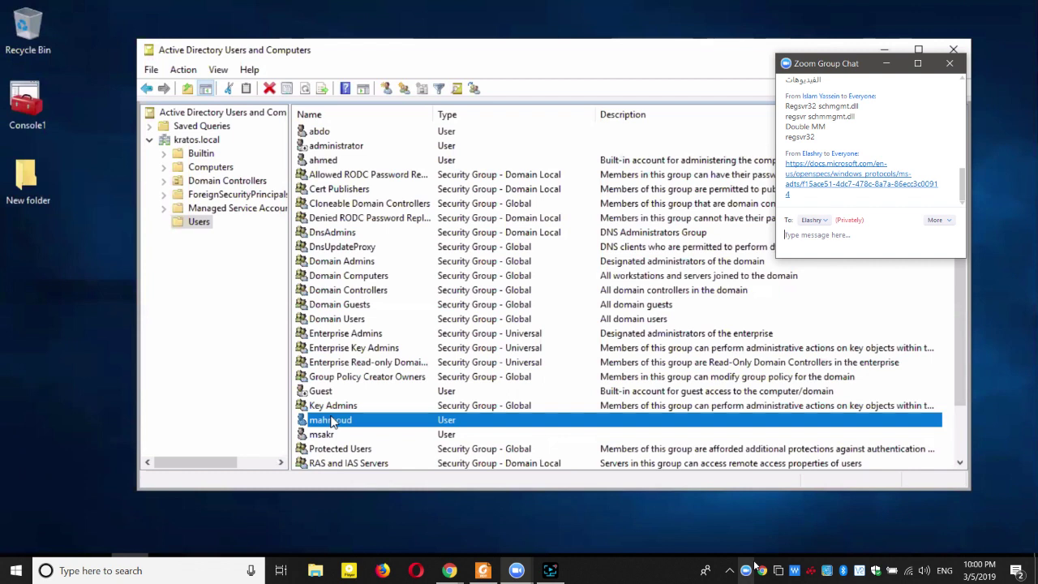
double_click(331, 421)
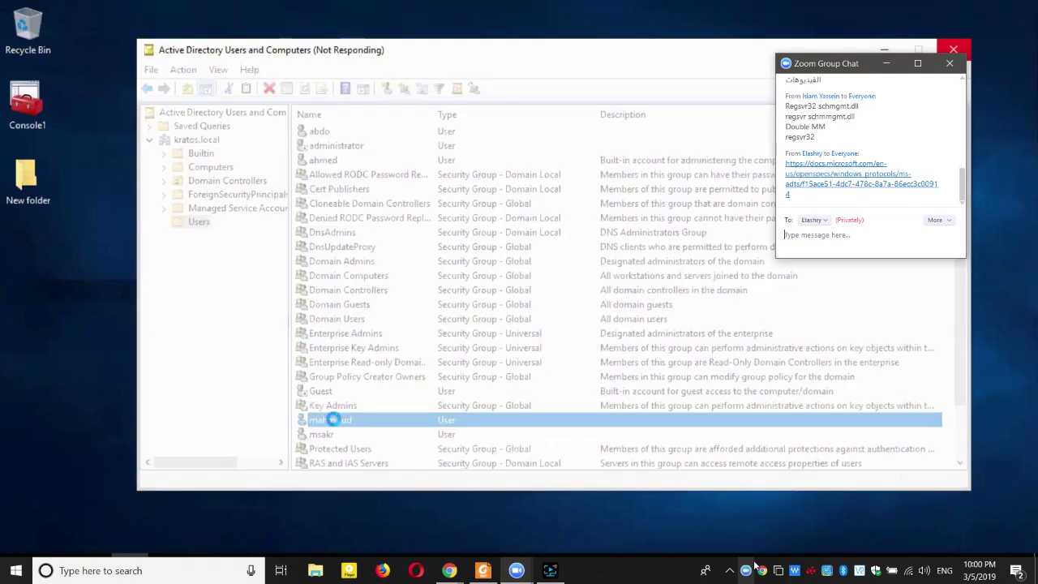
Switch among open windows and restore the unresponsive window to a smaller size.
key("alt+Tab")
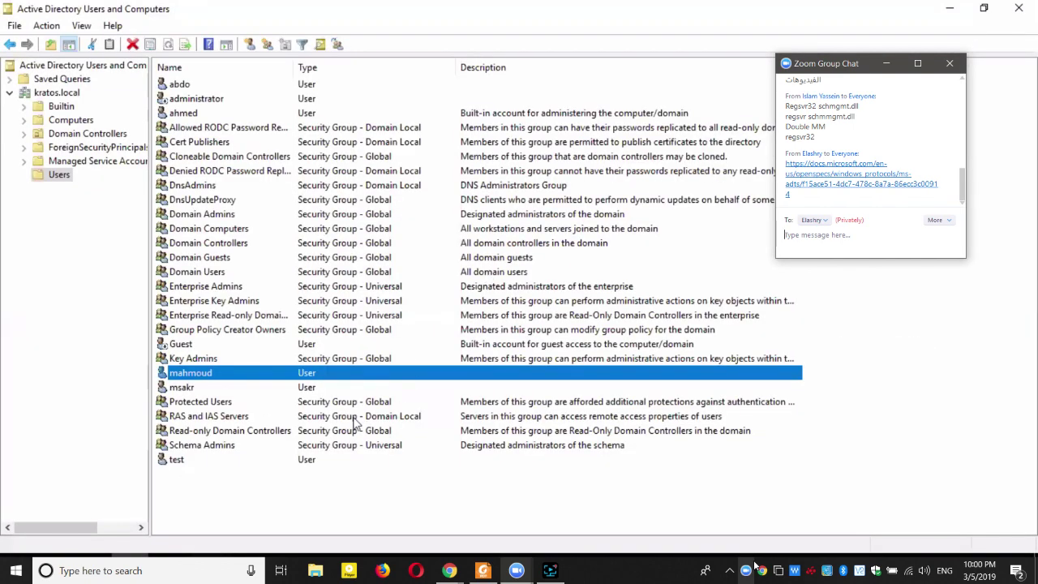
key("super+Down")
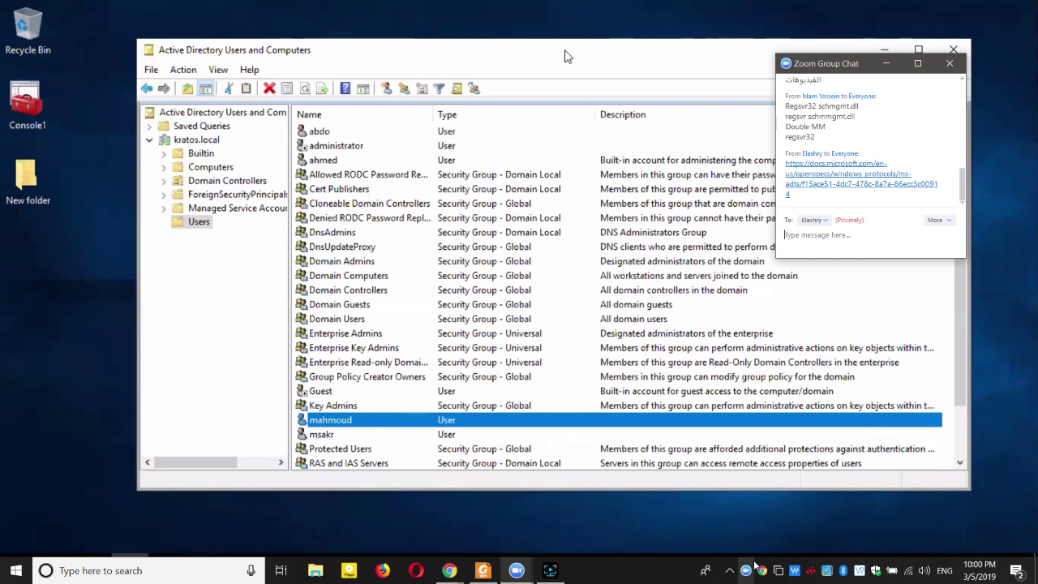
left_click(87, 295)
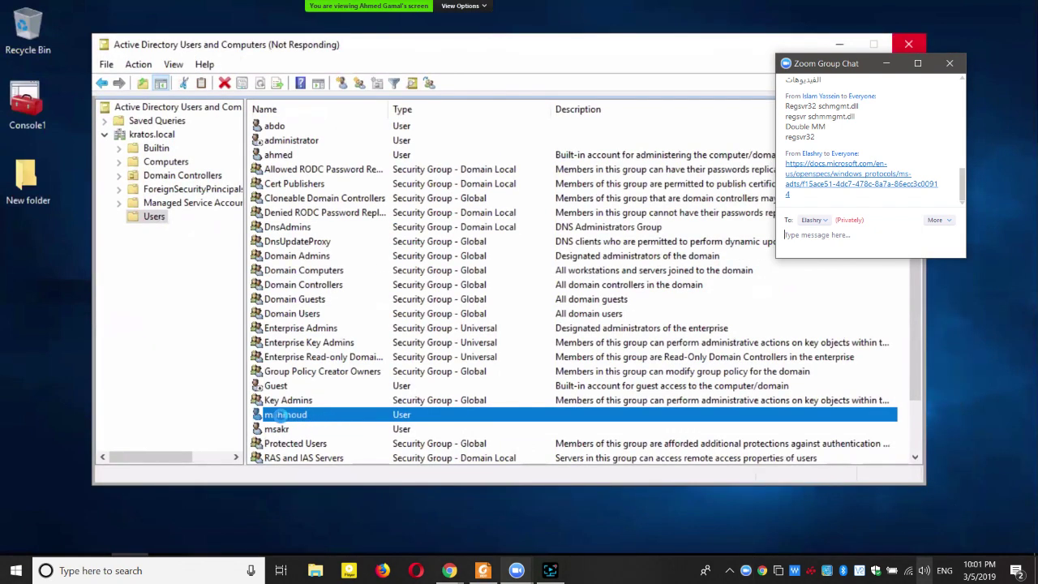
Show the Screen Recorder panel from the taskbar and minimize it again.
left_click(552, 572)
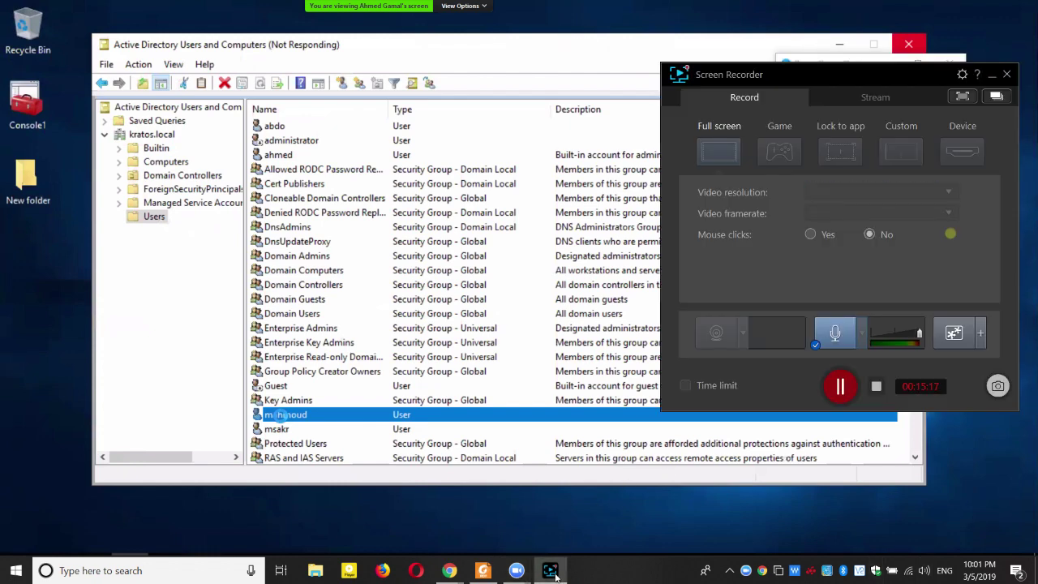
left_click(551, 572)
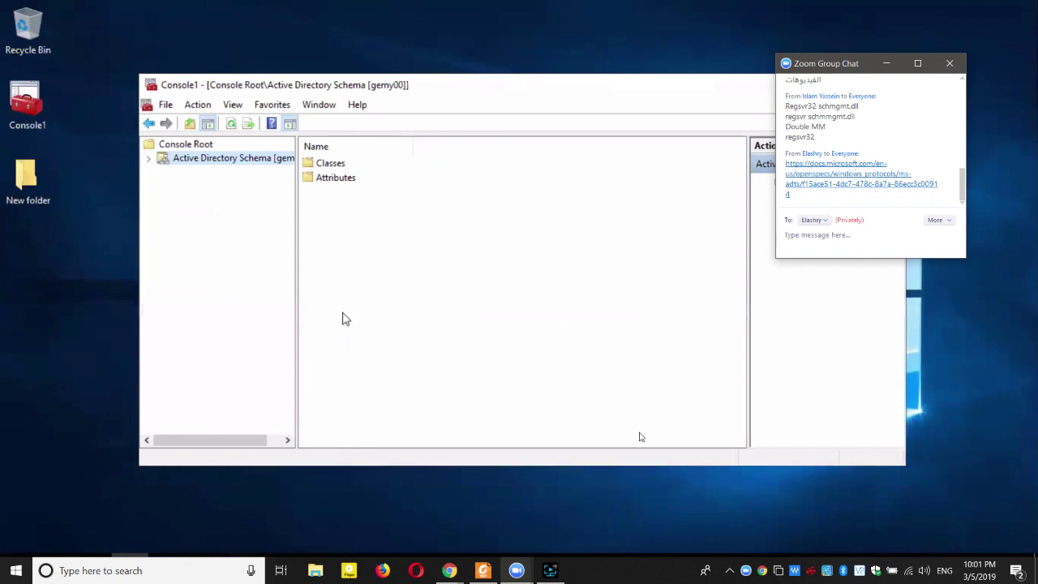
Bring Command Prompt forward and browse Windows Administrative Tools in the Start menu.
key("alt+Tab")
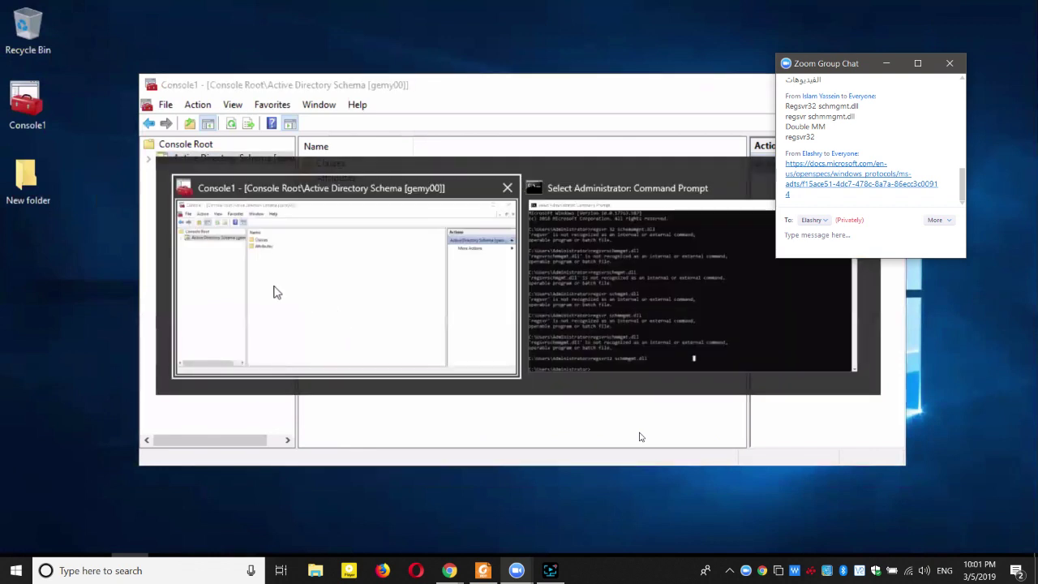
key("alt+Tab")
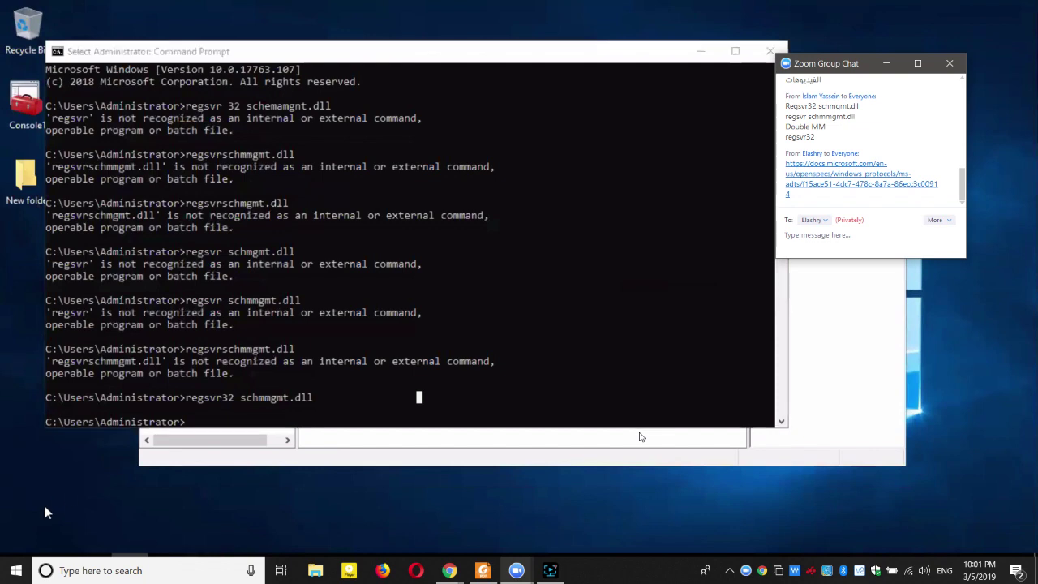
key("super")
left_click(119, 343)
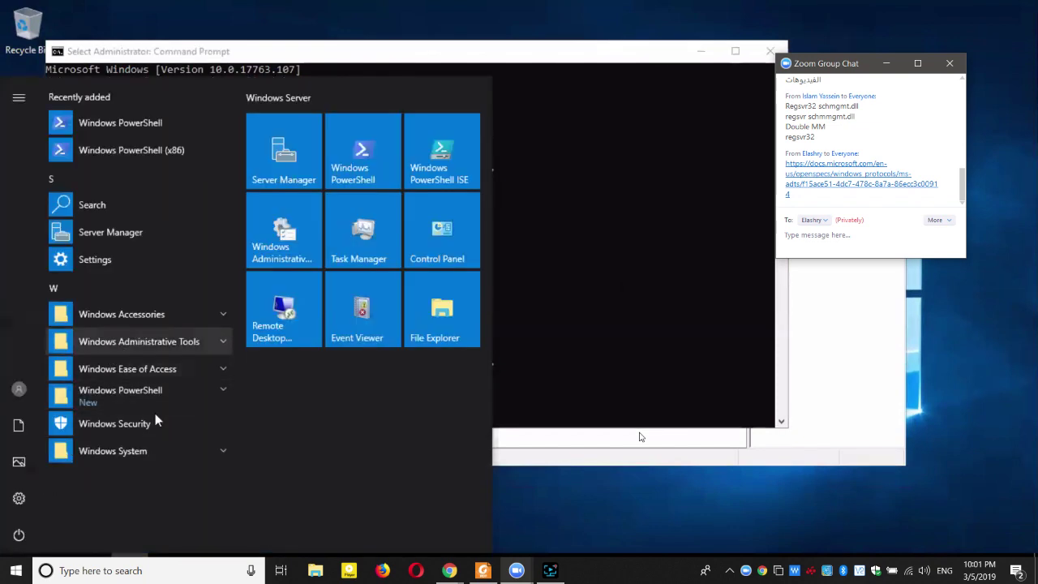
key("Escape")
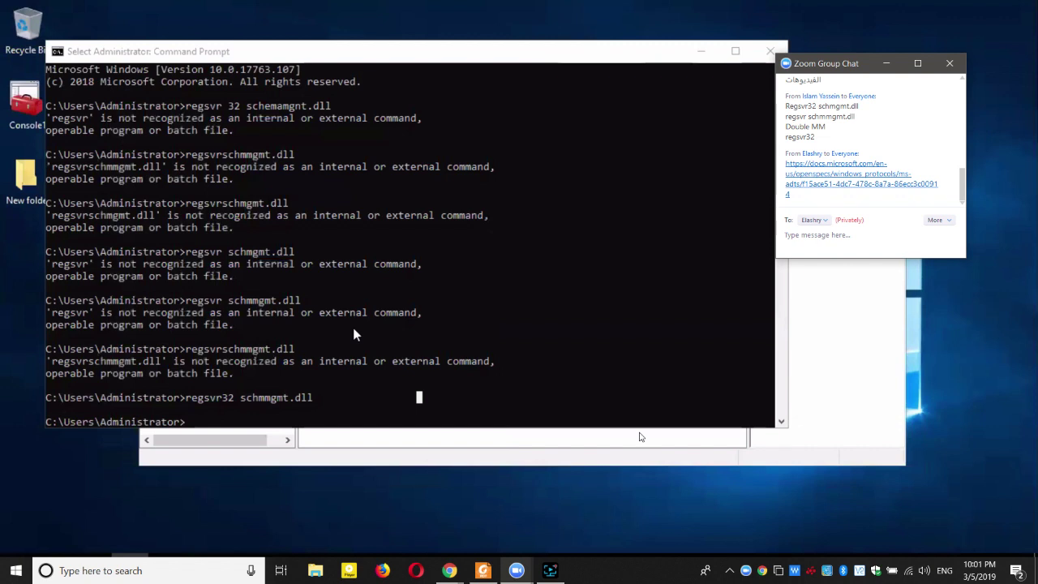
Minimize Command Prompt and the Active Directory Schema console (Console1).
left_click(701, 51)
key("super+Down")
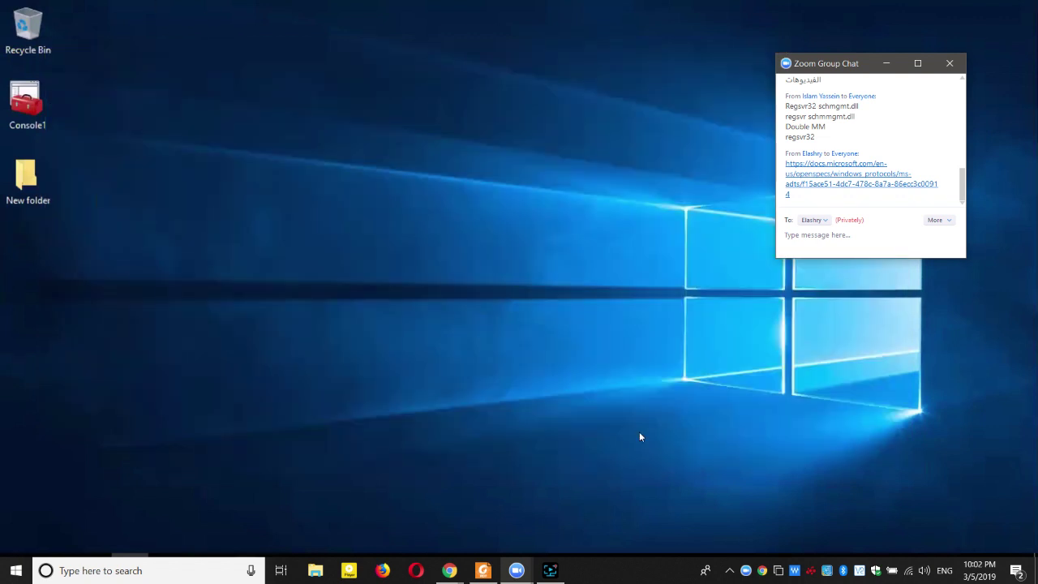
mouse_move(968, 142)
left_mouse_down()
mouse_move(524, 436)
mouse_move(719, 324)
mouse_move(951, 146)
left_mouse_up()
Launch Active Directory Users and Computers from Windows Administrative Tools.
key("super")
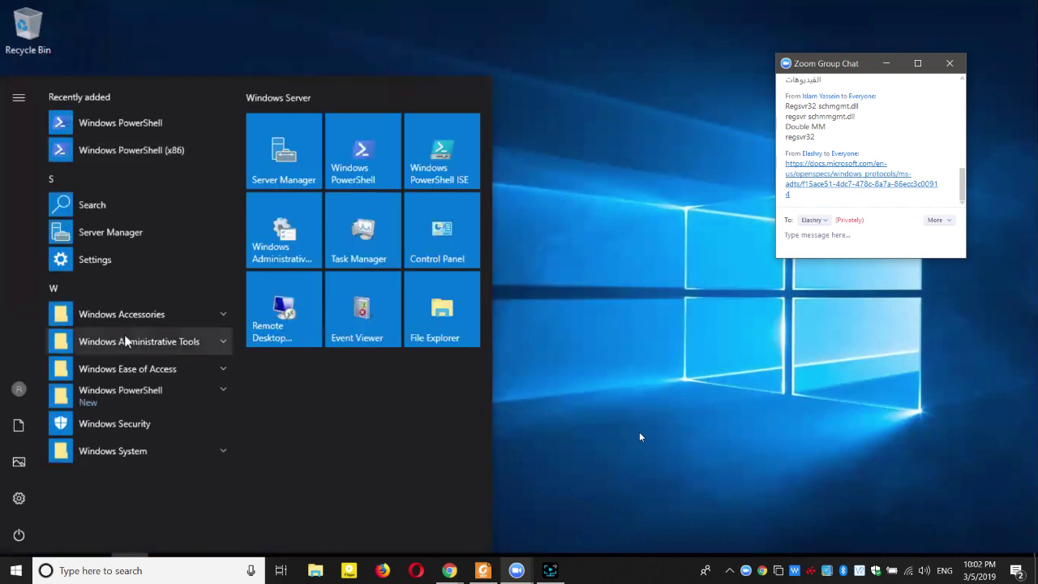
left_click(127, 341)
left_click(140, 487)
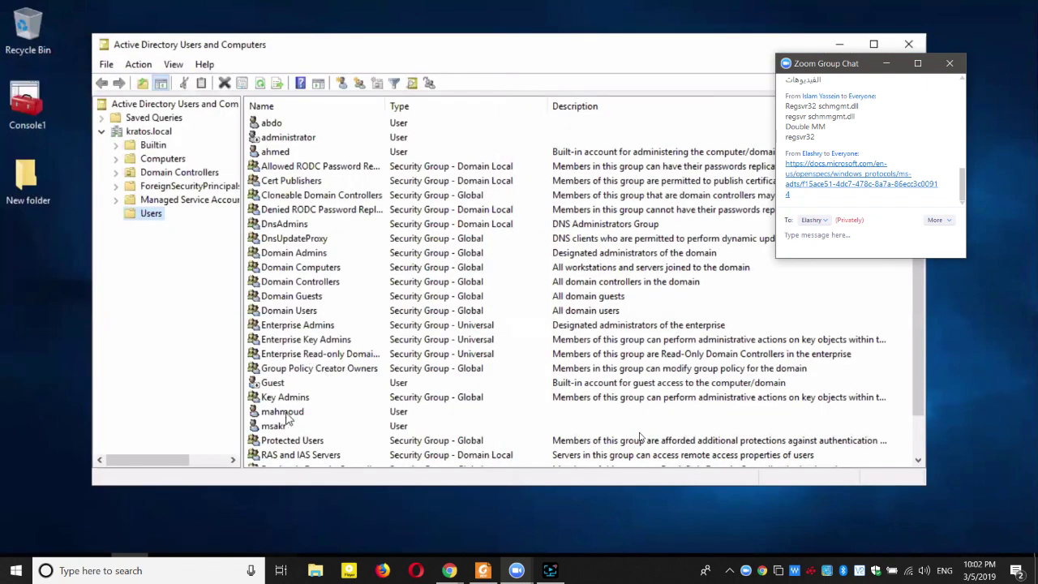
Delete the domain user account from the Users container and confirm with Yes.
left_click(284, 413)
left_click(224, 82)
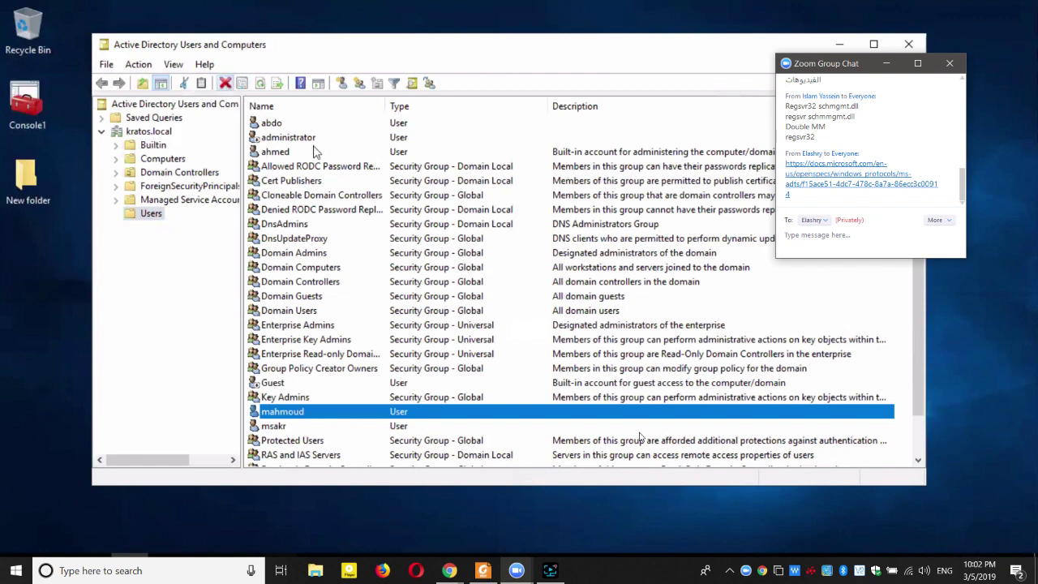
left_click(575, 340)
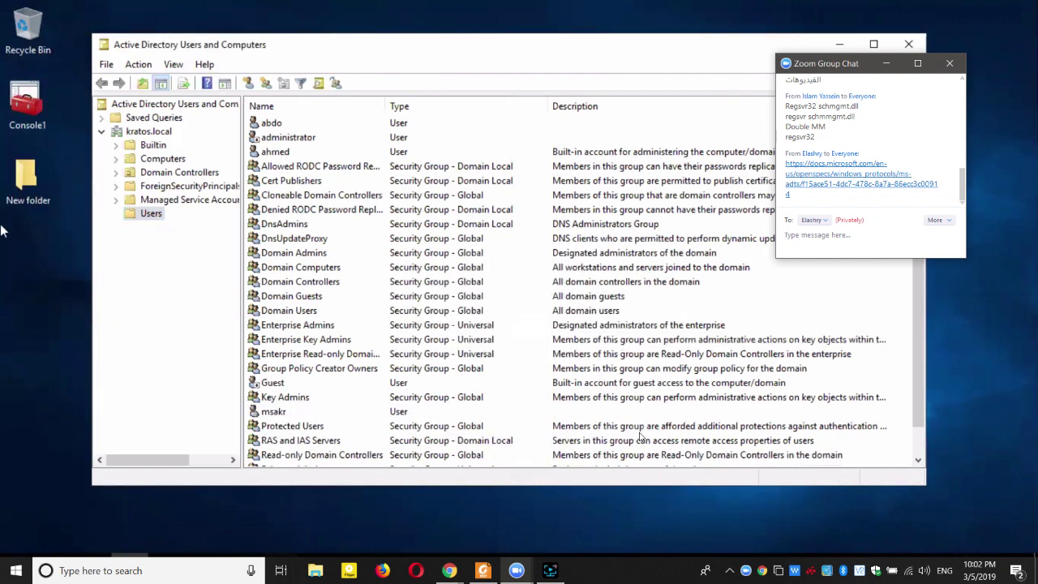
right_click(31, 189)
left_click(41, 174)
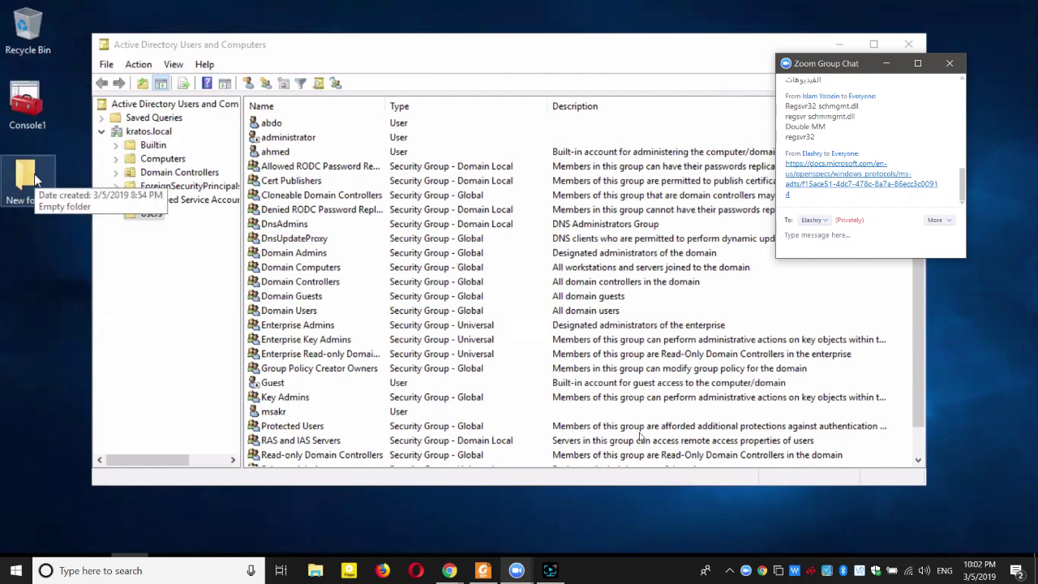
Show New folder's Security tab, move the dialog up, and scroll the user names sideways.
right_click(34, 174)
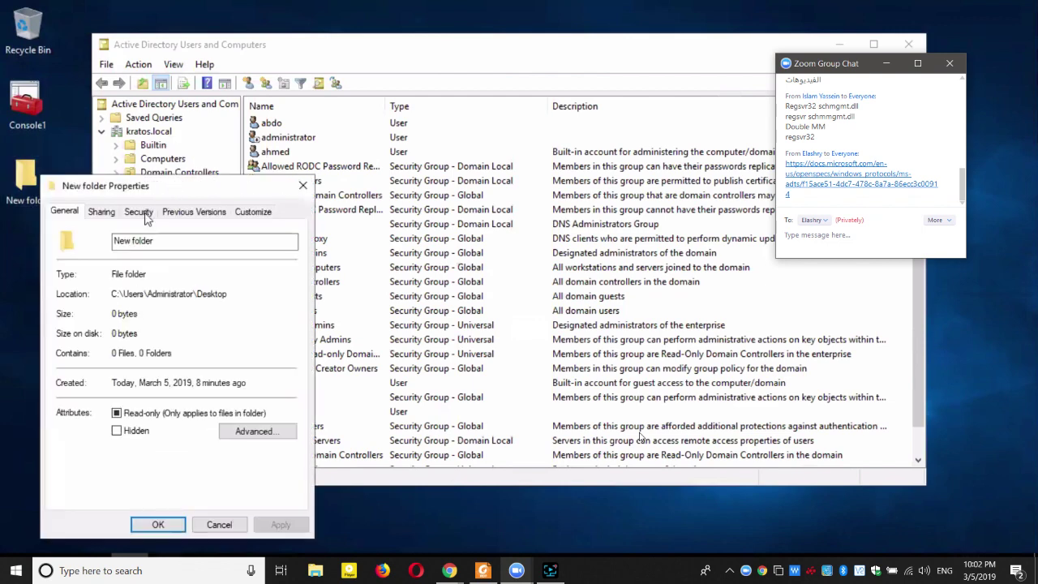
left_click(140, 212)
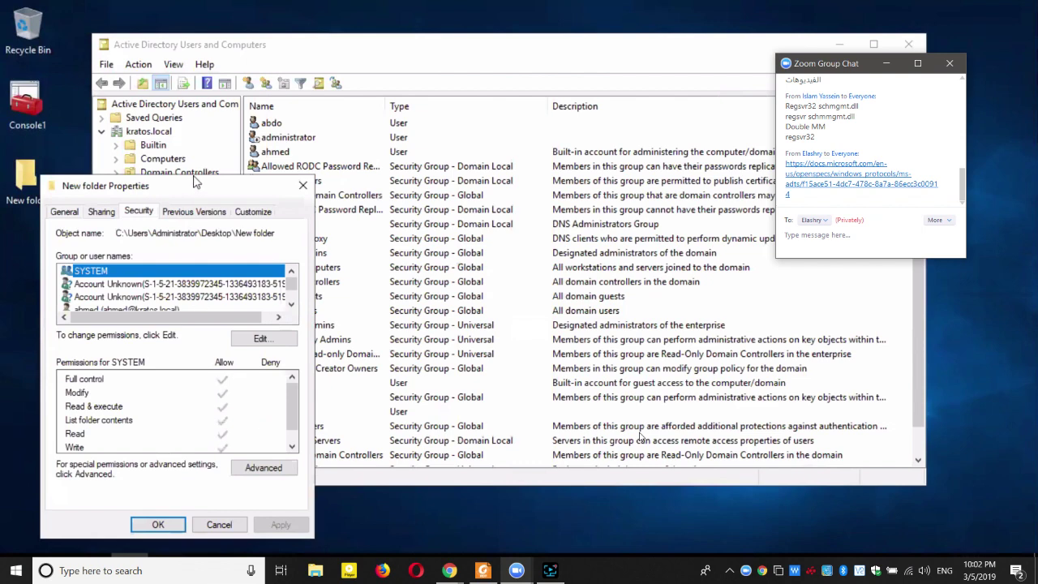
left_click_drag(133, 187, 168, 94)
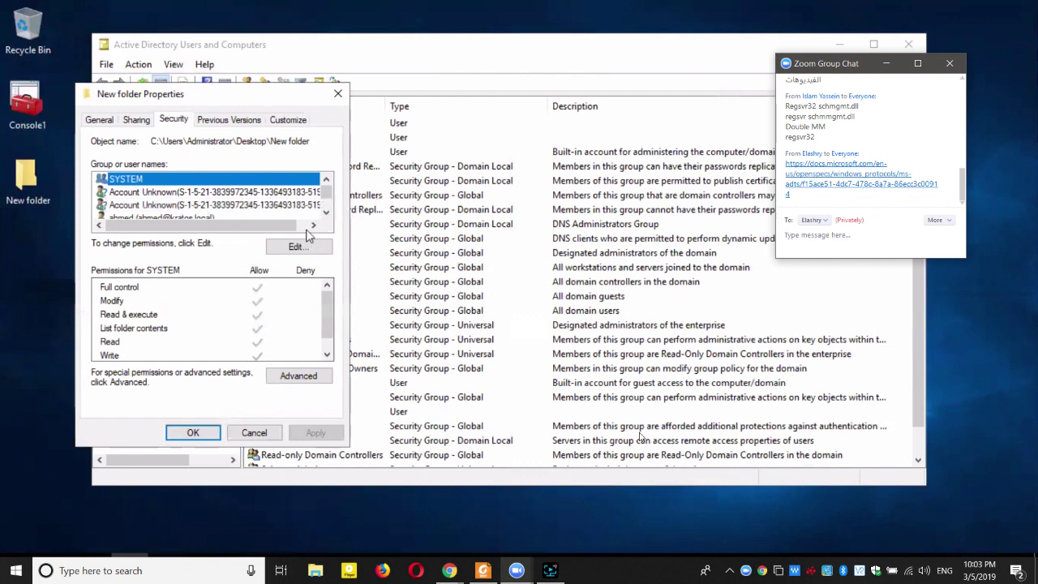
left_click_drag(284, 231, 309, 232)
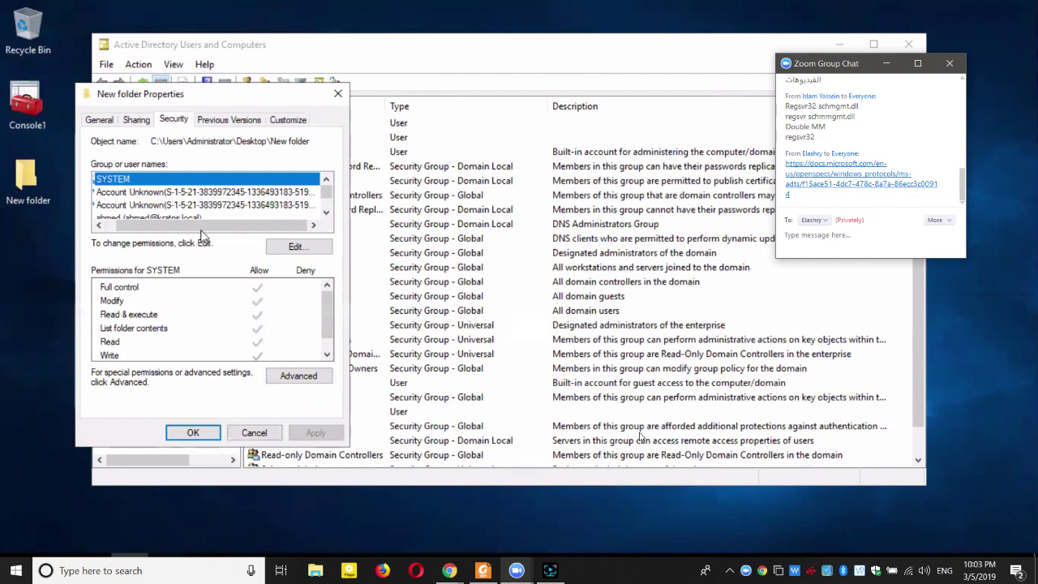
left_click_drag(189, 230, 180, 231)
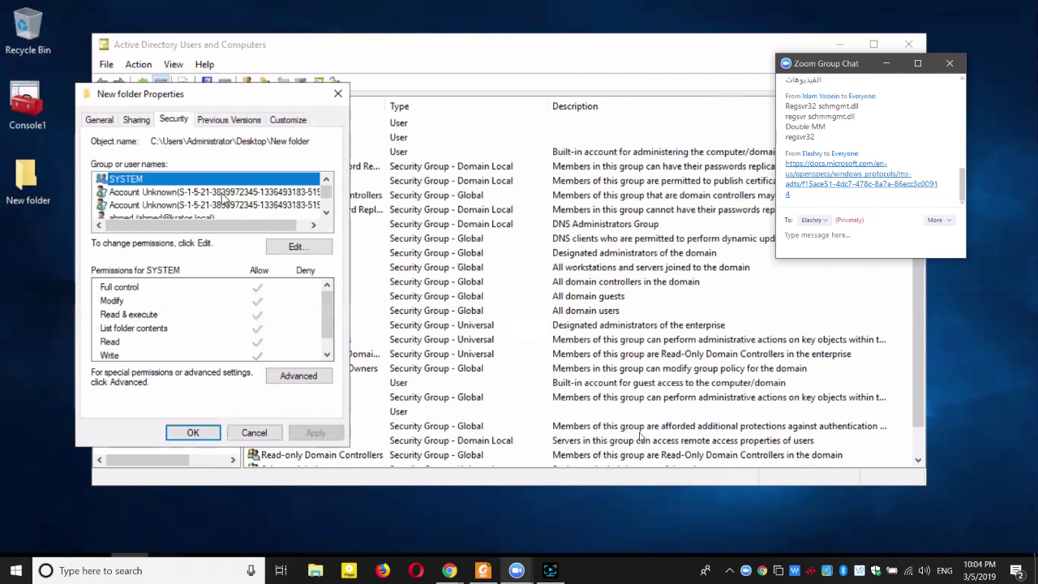
Find a domain user via Edit > Add > Advanced > Find Now and select it.
left_click(295, 247)
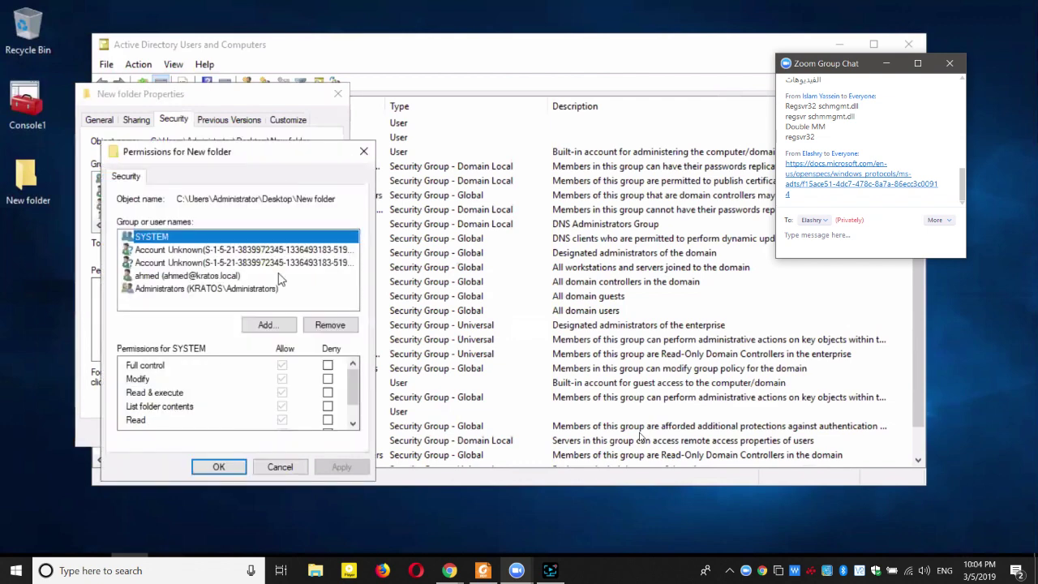
left_click(264, 324)
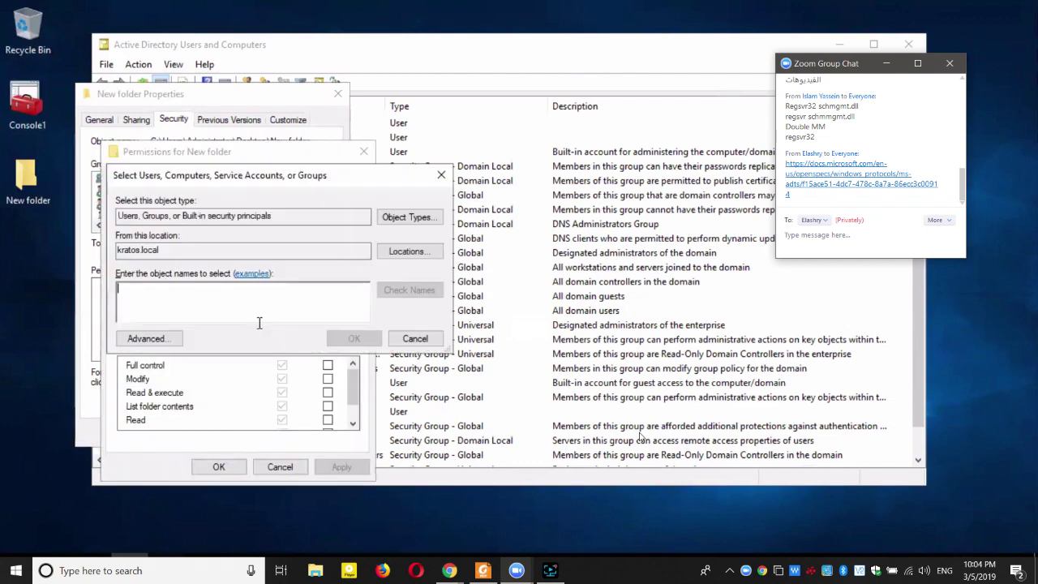
left_click(146, 341)
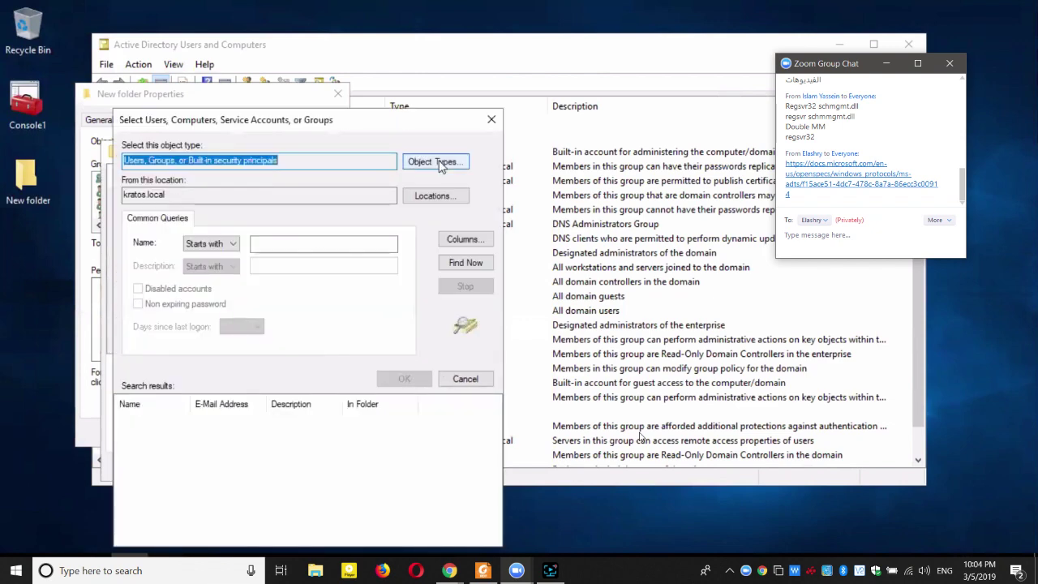
left_click(464, 262)
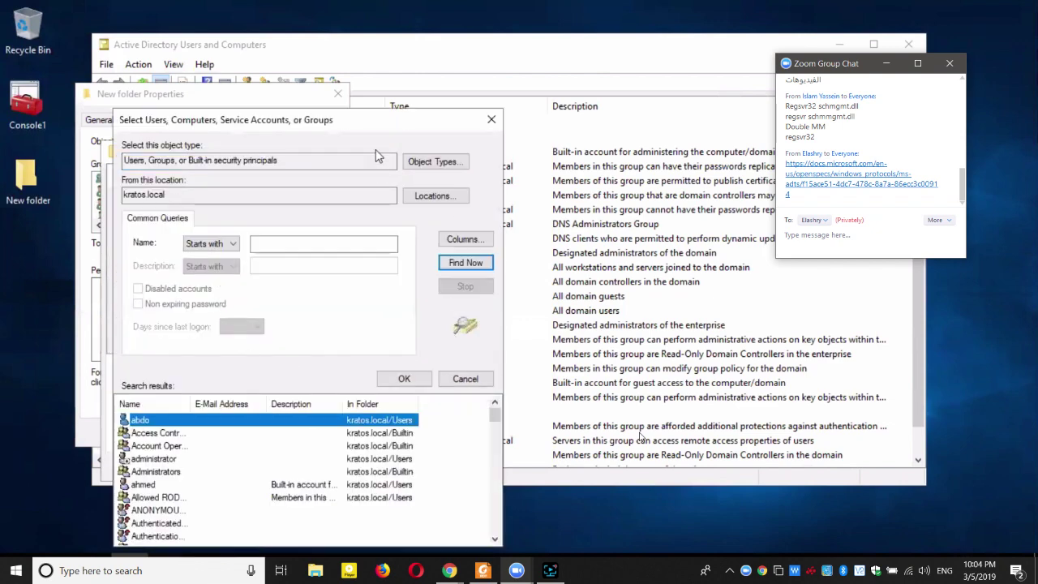
left_click_drag(375, 136, 442, 61)
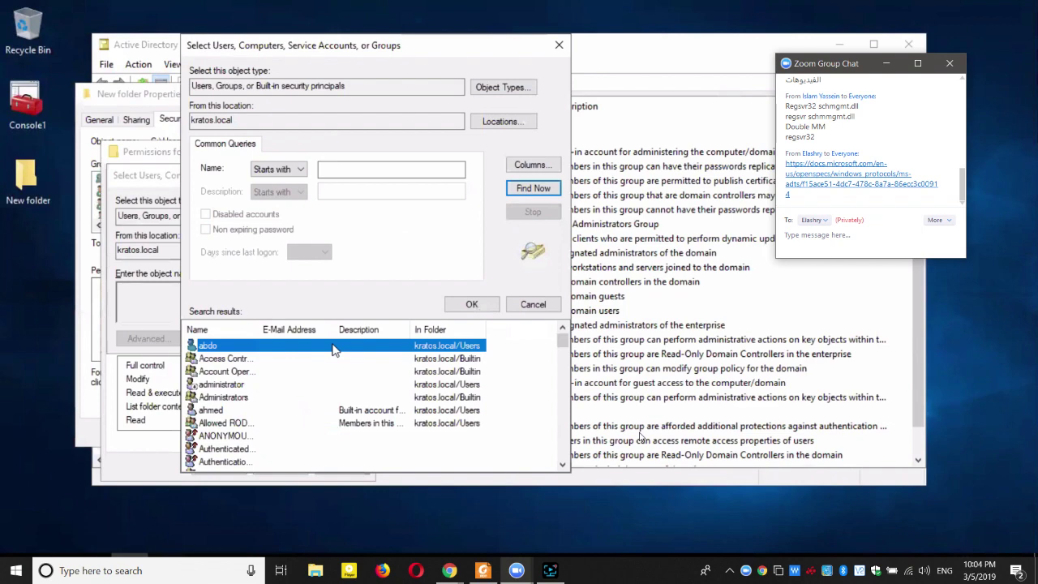
scroll(304, 381, "down", 10)
left_click(235, 353)
key("Return")
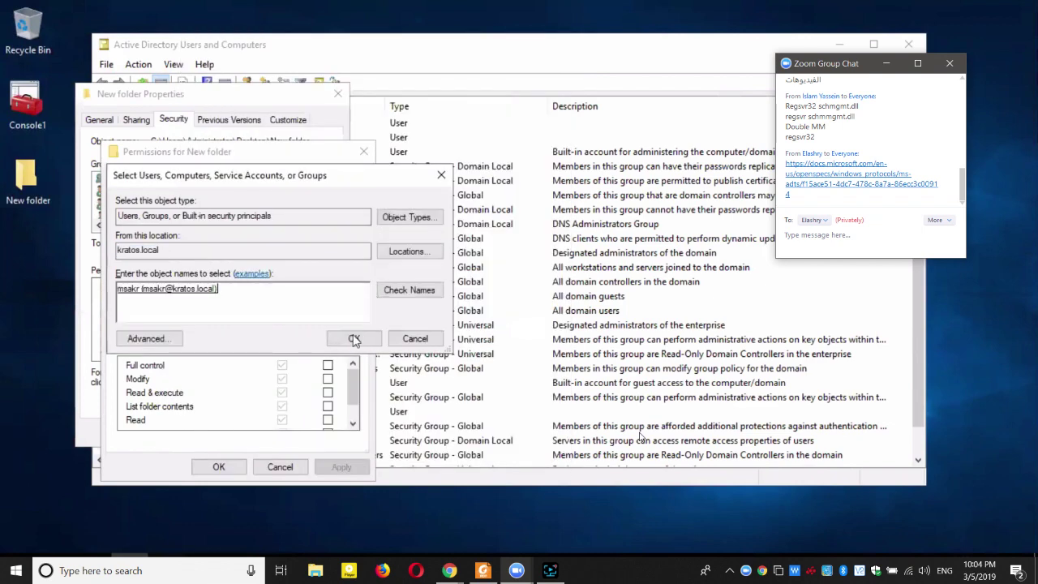
Grant the added user Full control Allow and close the permissions and Properties dialogs.
key("Return")
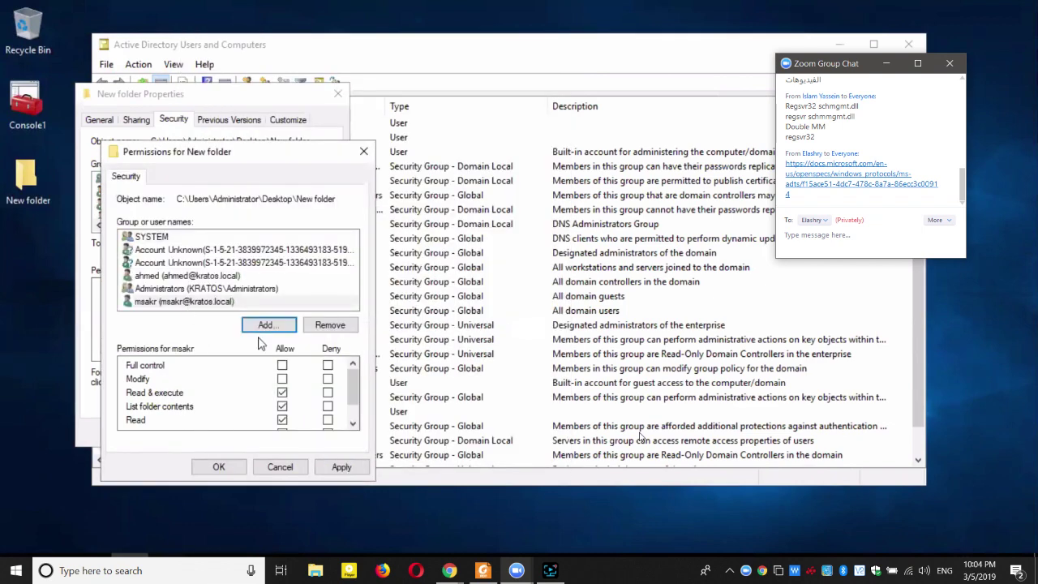
left_click(282, 366)
left_click(226, 467)
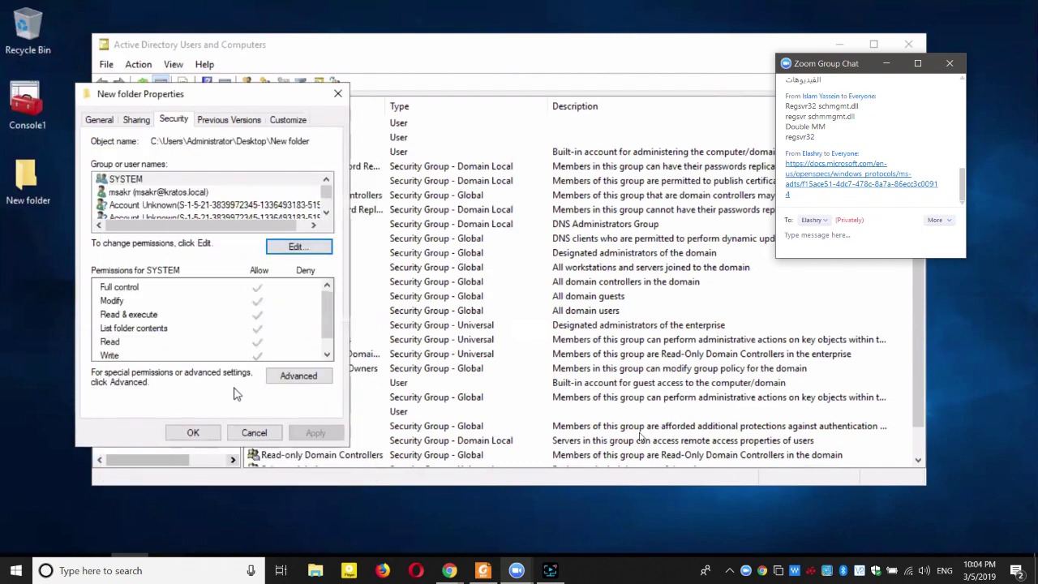
left_click(193, 433)
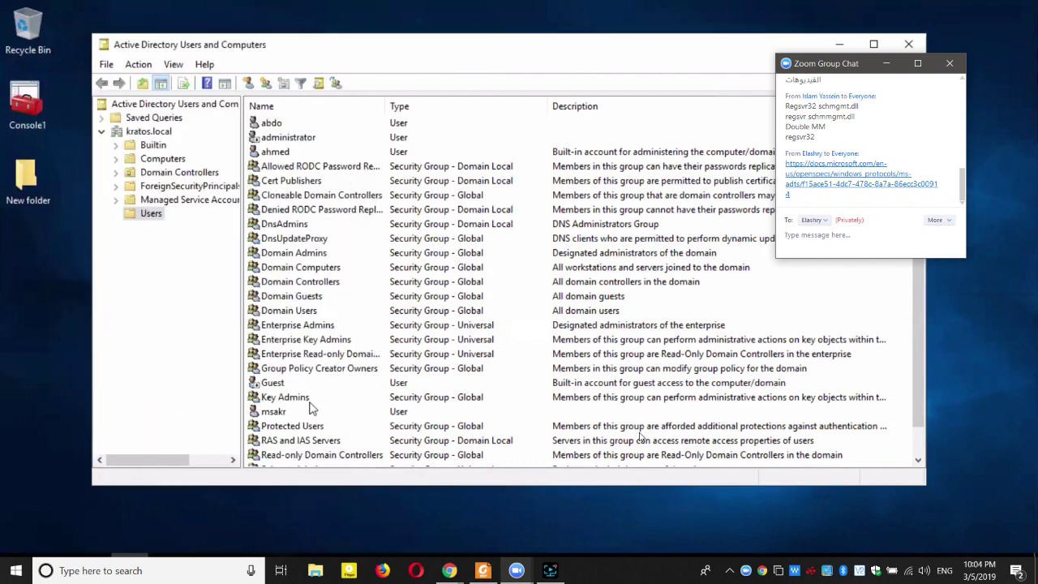
Rename the user account to koko, changing its logon and first names to koko as well.
left_click(266, 413)
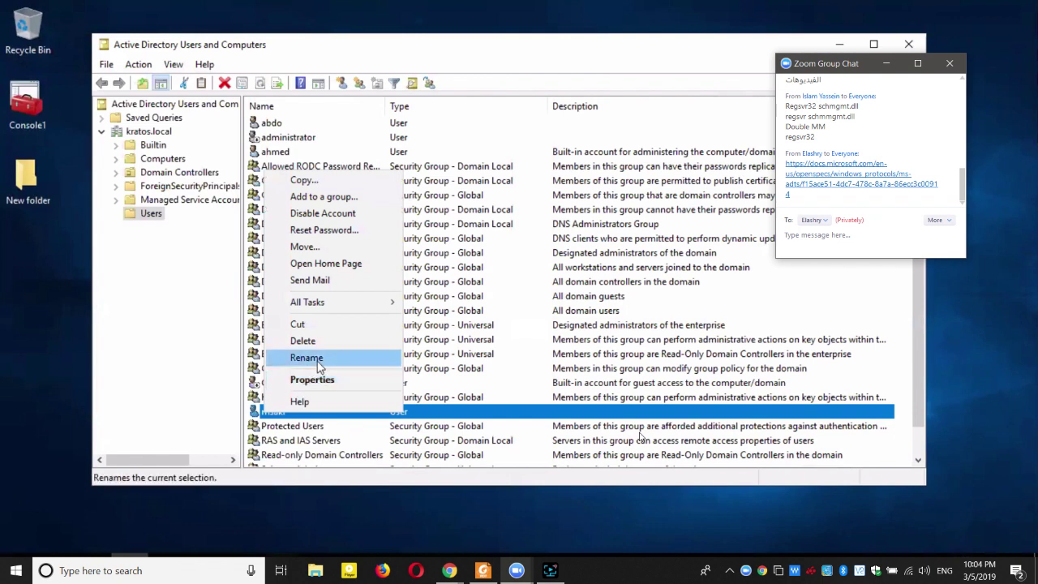
left_click(316, 358)
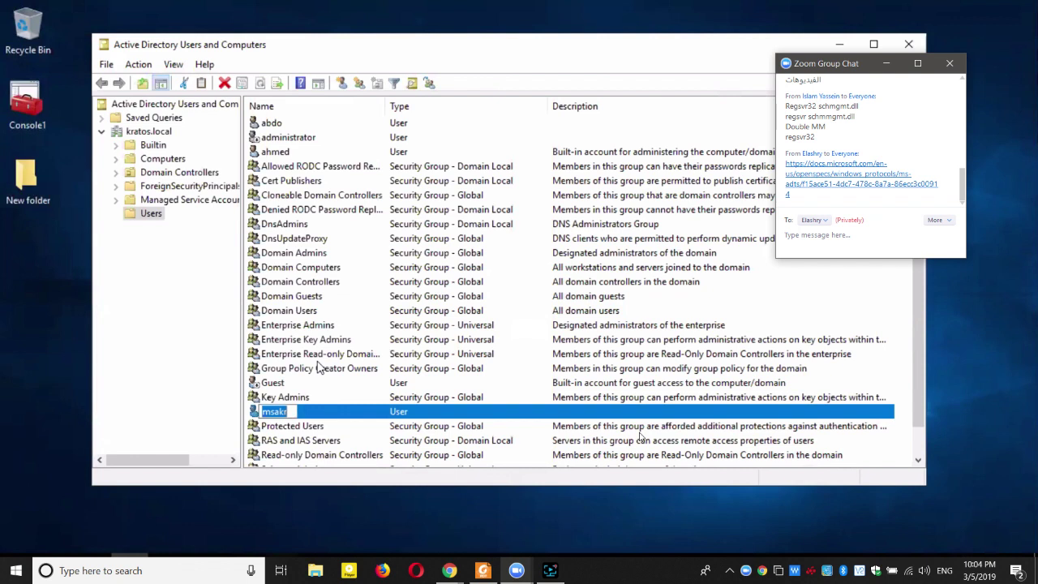
type("koko")
key("Return")
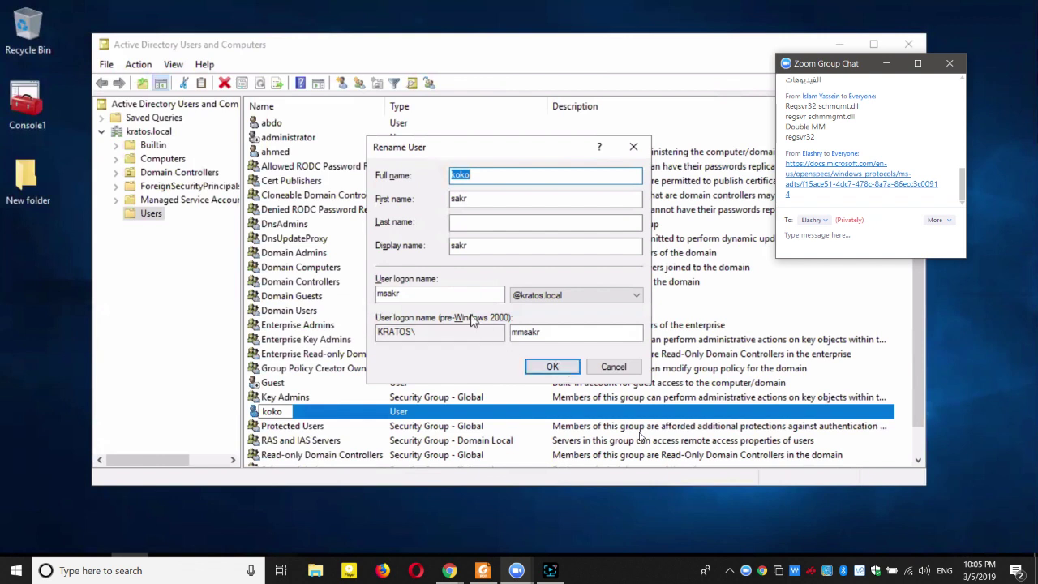
double_click(462, 293)
type("koko")
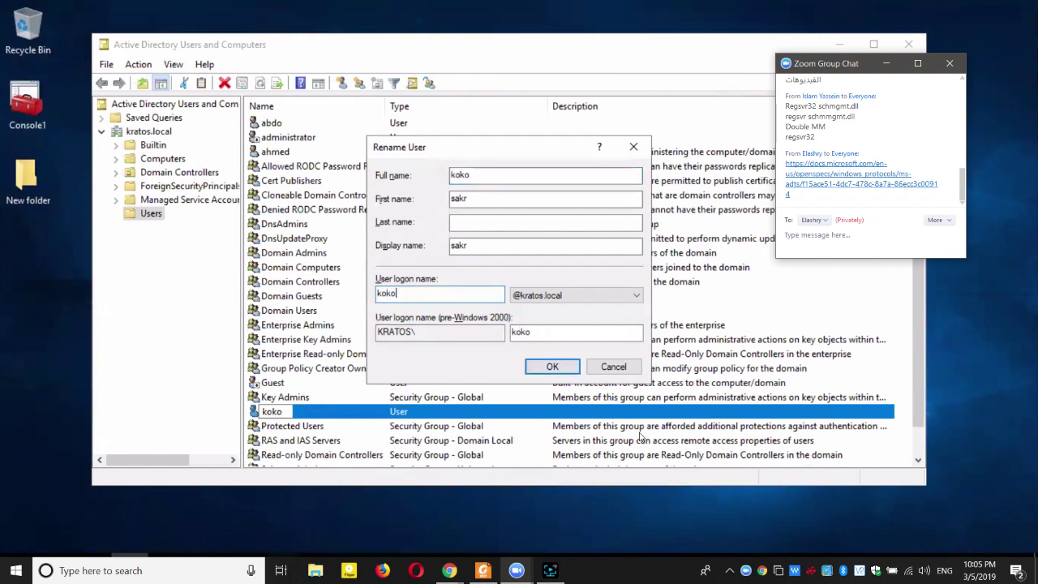
double_click(493, 198)
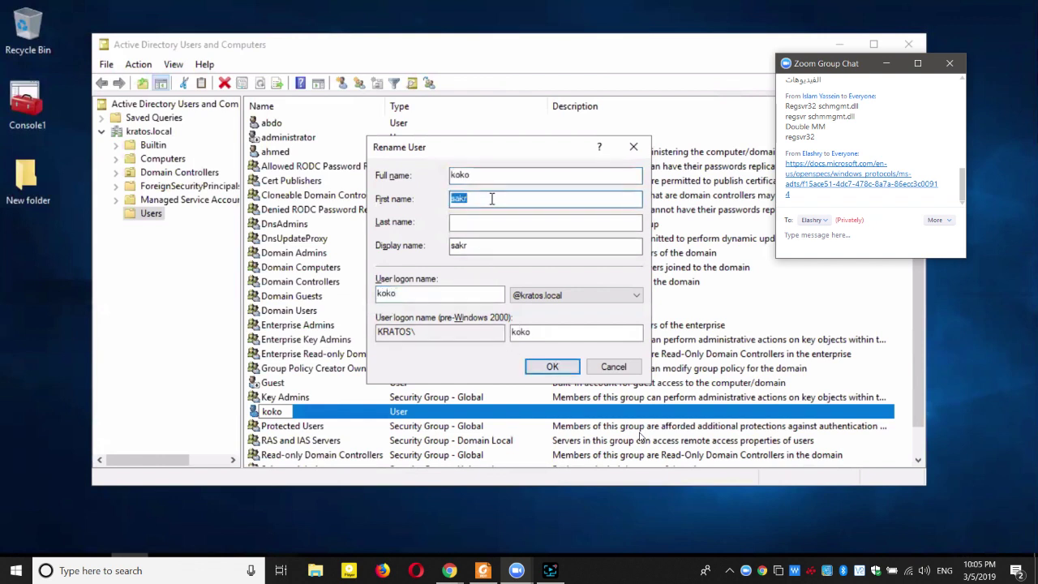
type("koko")
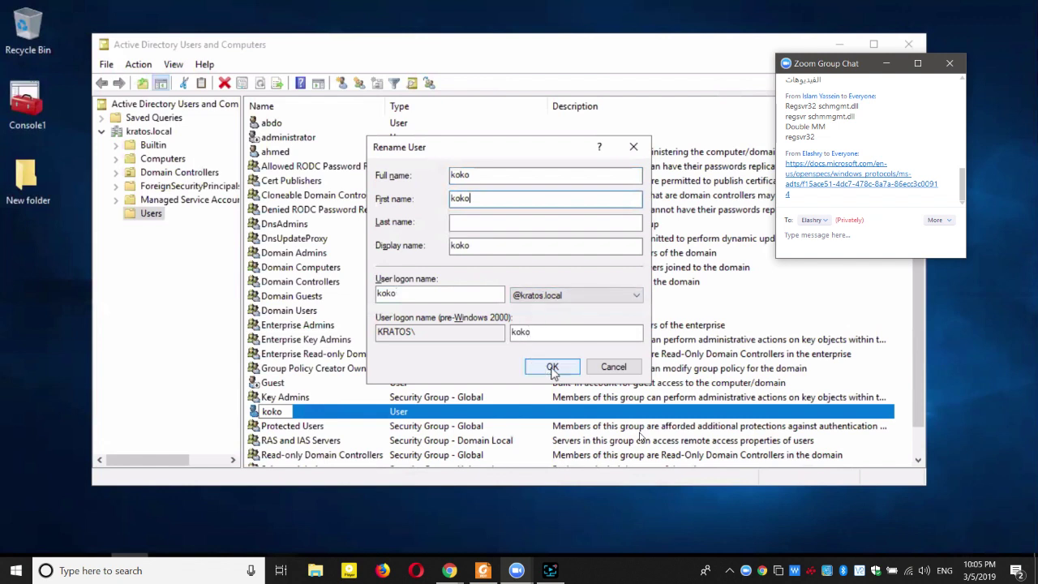
left_click(553, 369)
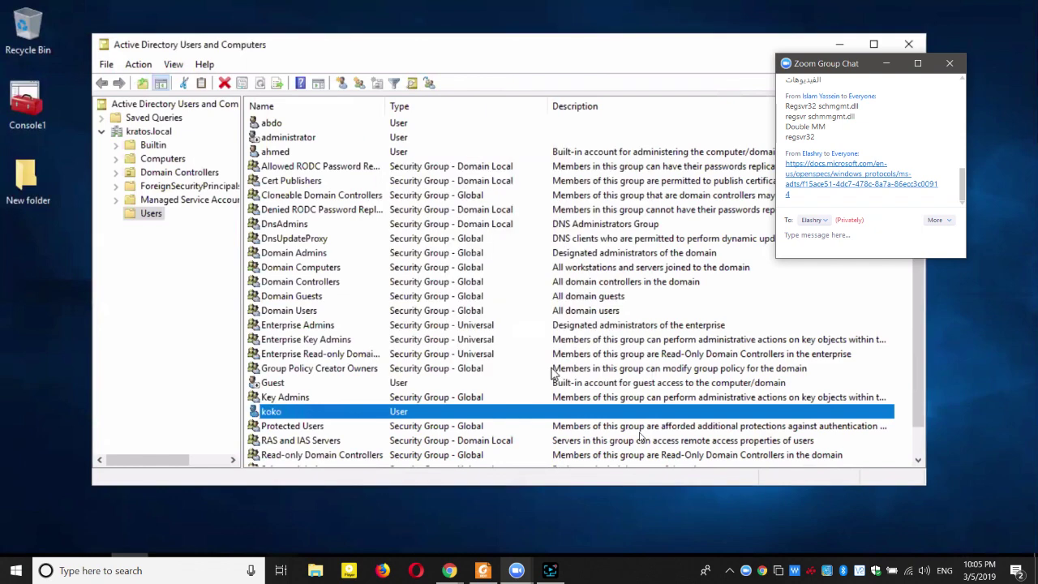
Reopen New folder's Properties on the Security tab and select koko's permissions.
right_click(30, 185)
left_click(85, 415)
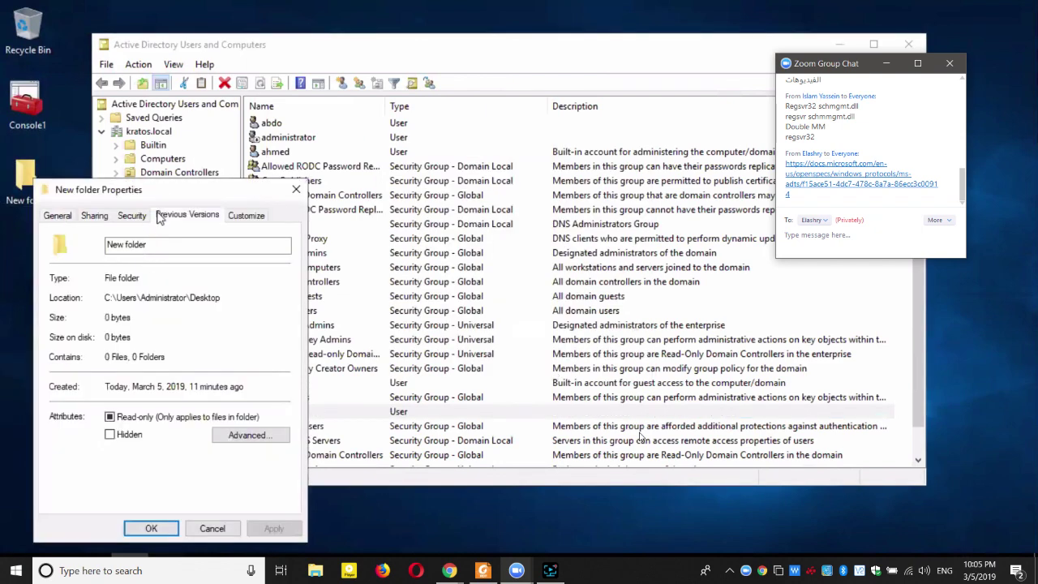
left_click(161, 218)
left_click(132, 215)
scroll(235, 315, "down", 1)
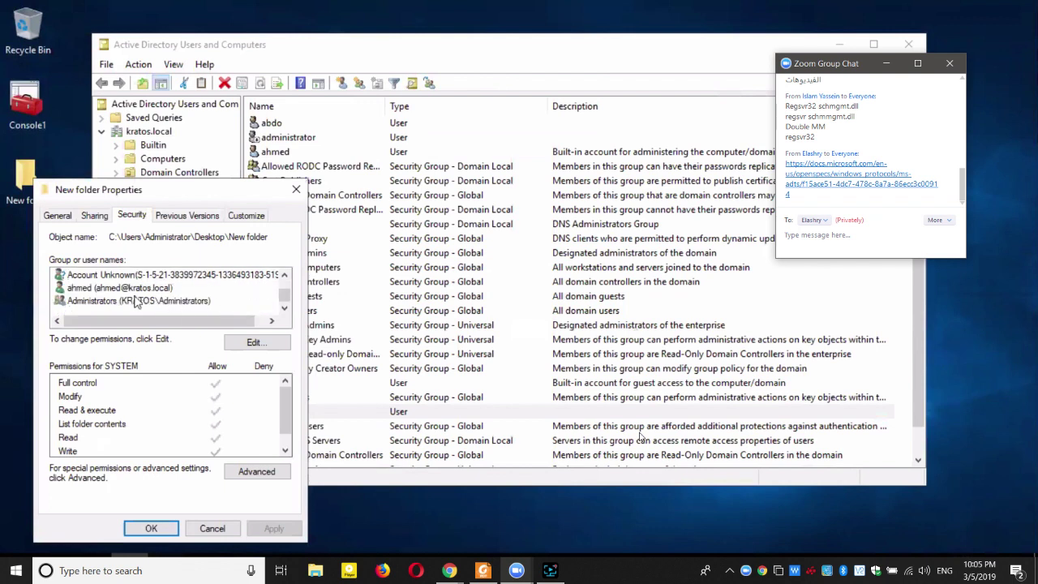
scroll(123, 302, "up", 1)
left_click(113, 288)
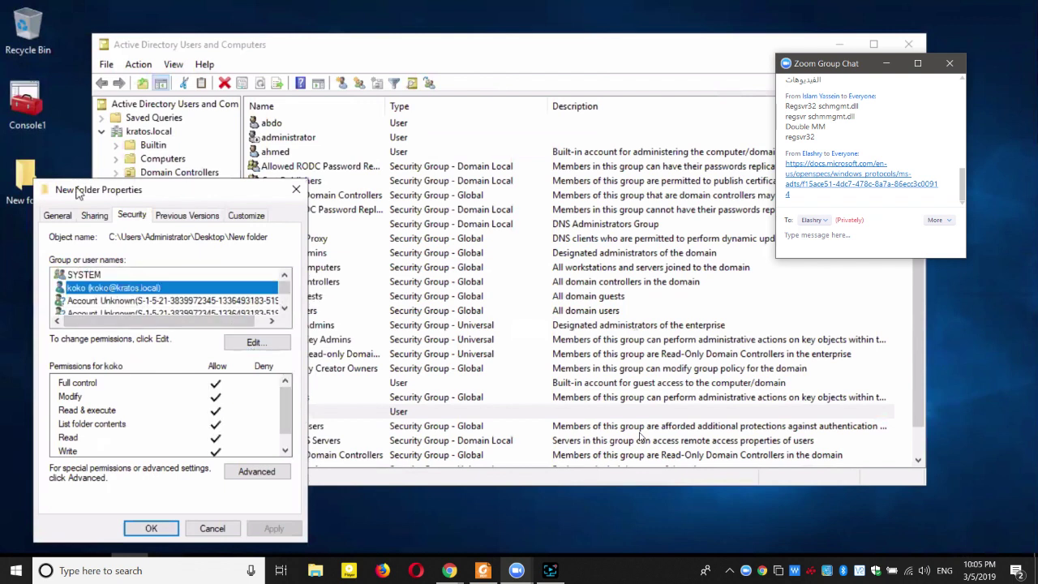
Compare the Account Unknown entries' permissions against koko's Full control.
left_click_drag(138, 192, 351, 124)
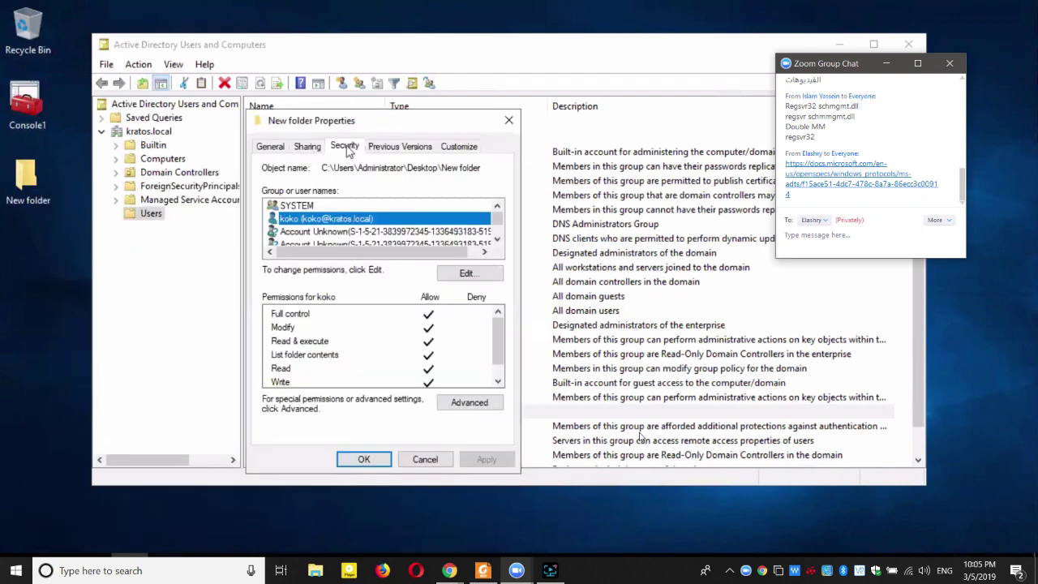
left_click(397, 233)
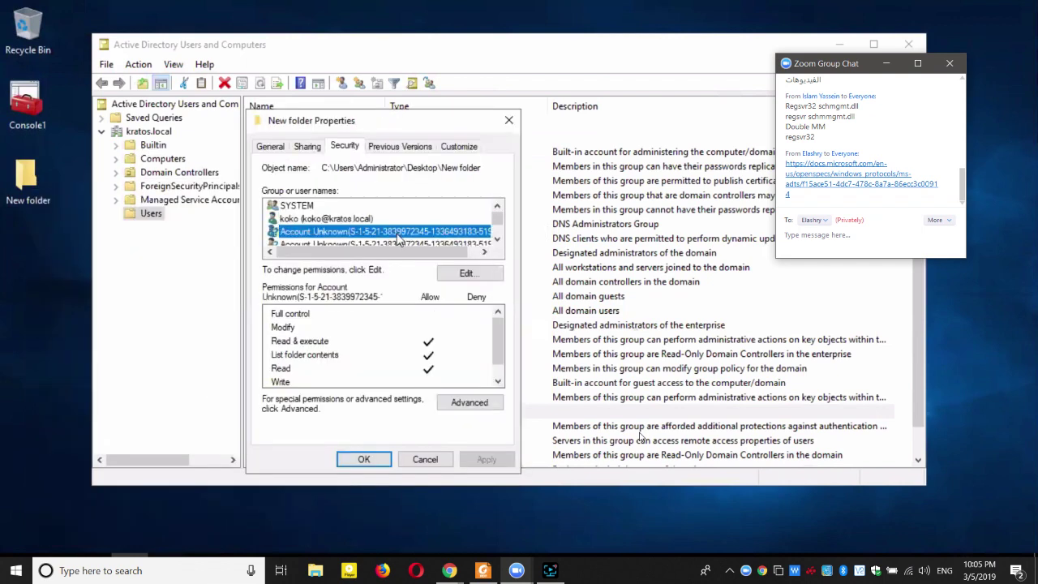
left_click_drag(422, 253, 446, 250)
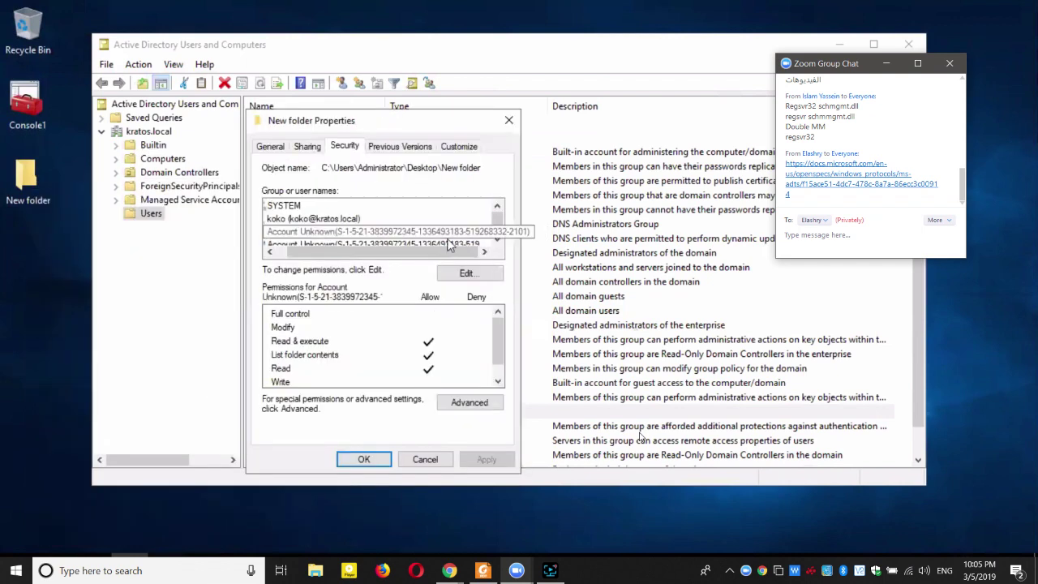
left_click(339, 234)
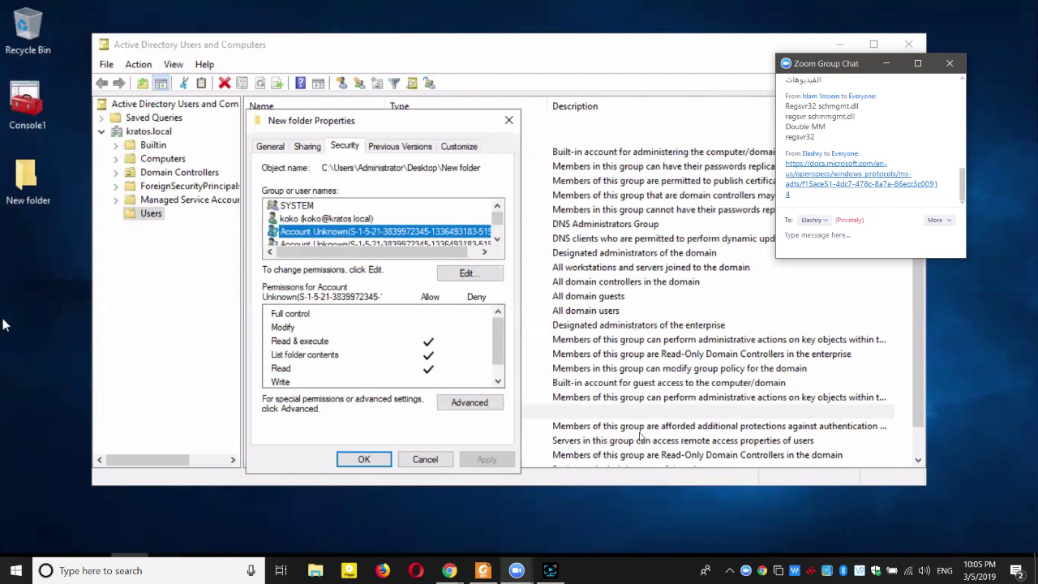
left_click(309, 220)
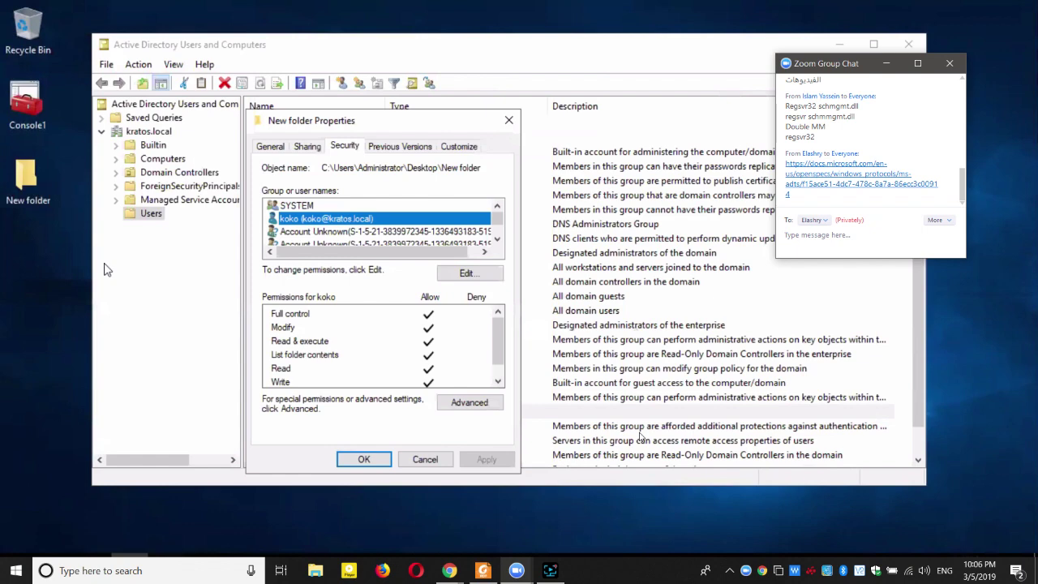
key("Escape")
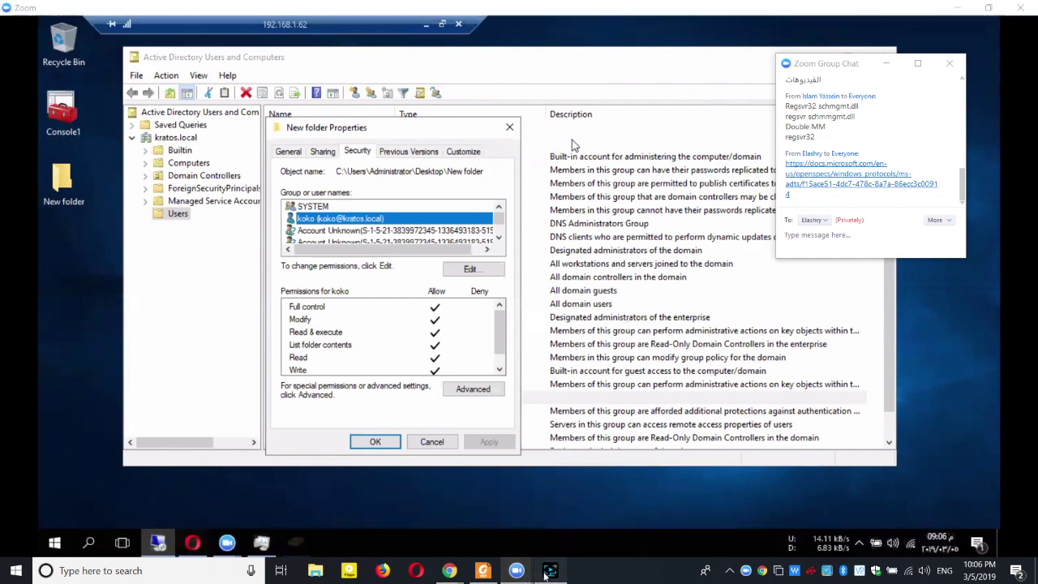
left_click(547, 571)
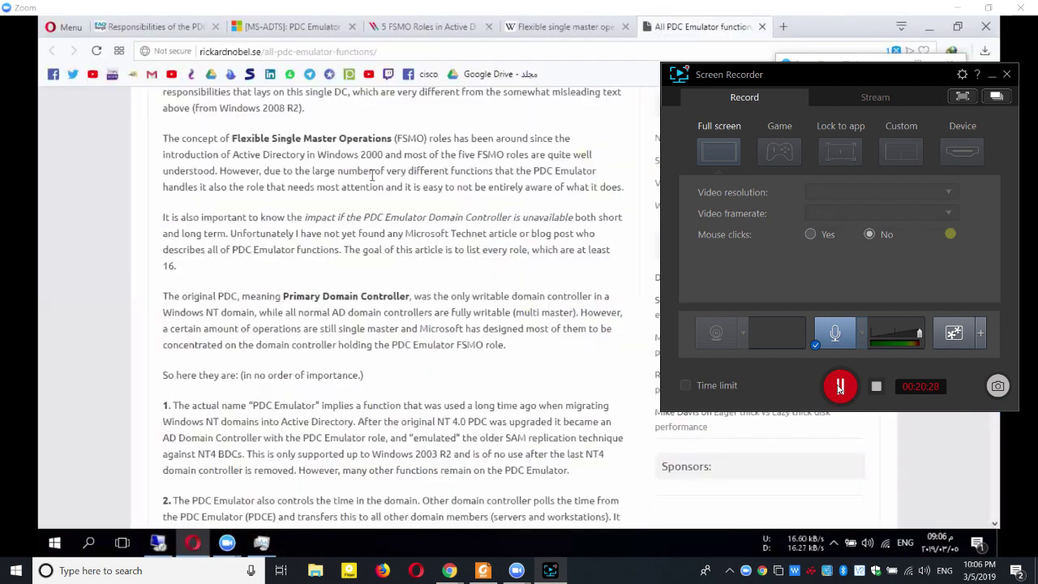
left_click(840, 388)
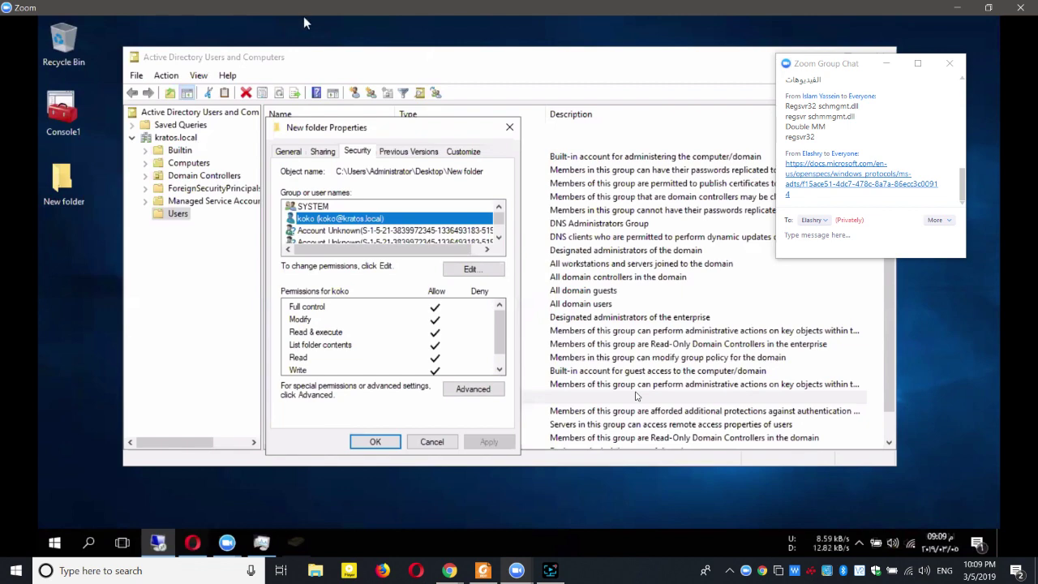
left_click(426, 25)
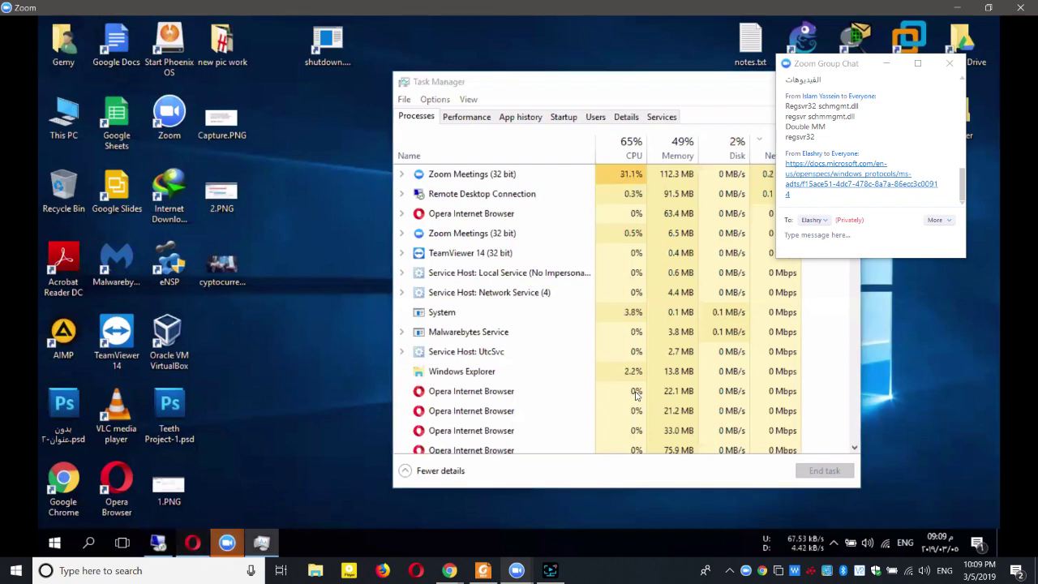
left_click(194, 542)
left_click(154, 26)
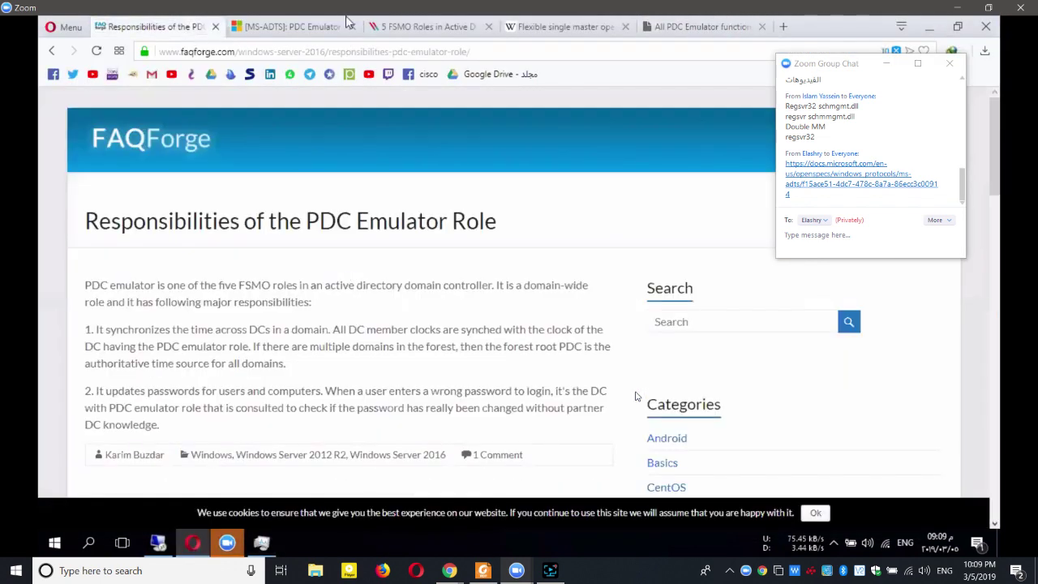
scroll(395, 245, "down", 2)
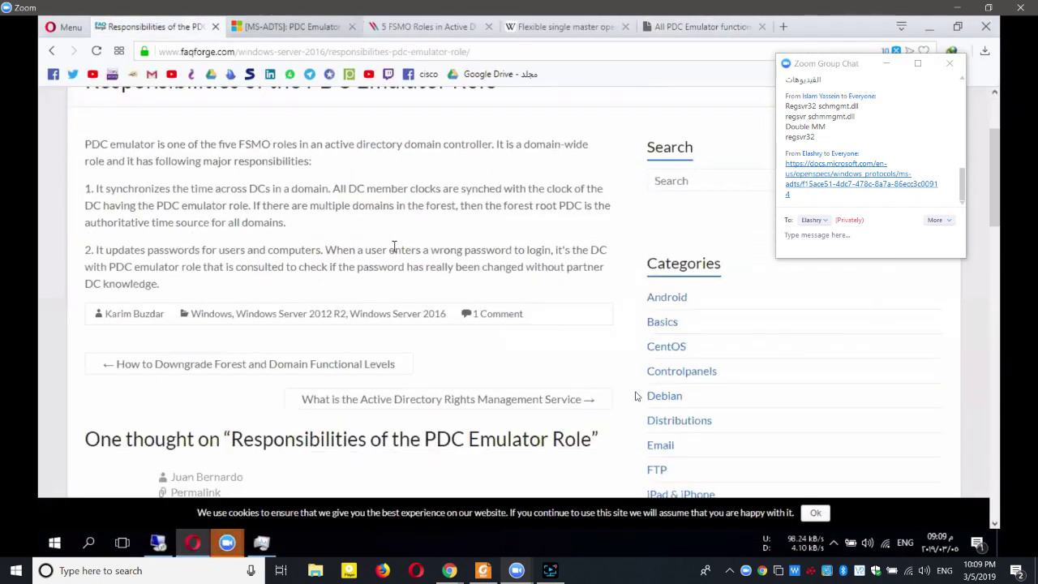
key("ctrl+Tab")
key("ctrl+Tab")
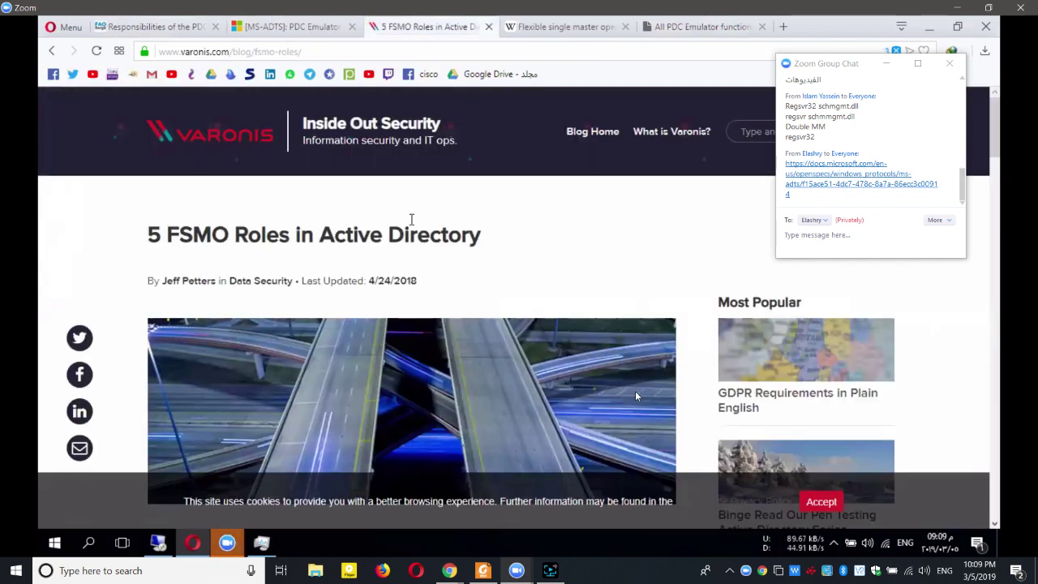
scroll(414, 261, "down", 10)
scroll(413, 262, "down", 10)
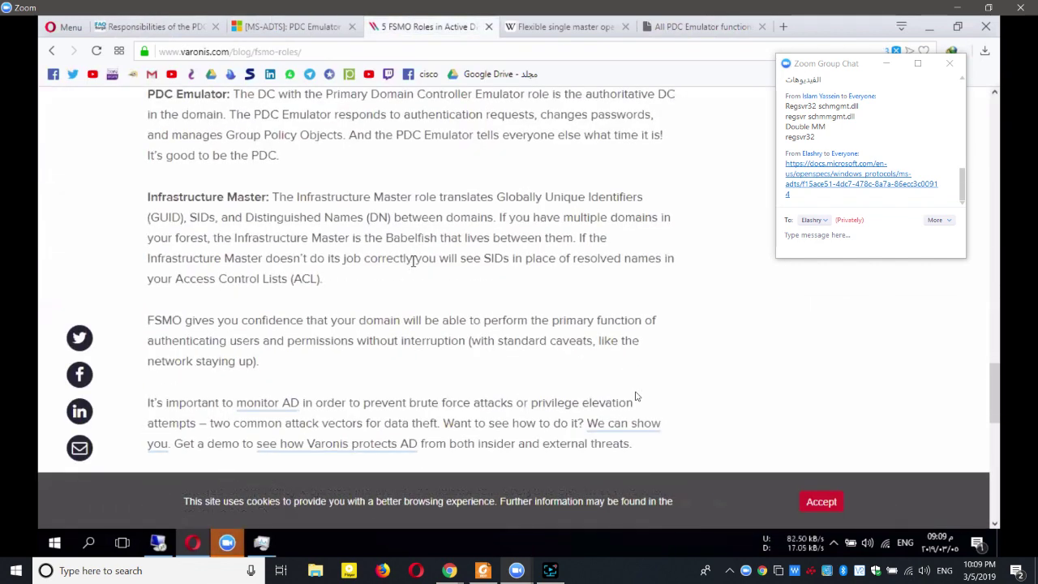
scroll(414, 261, "down", 3)
scroll(414, 266, "up", 3)
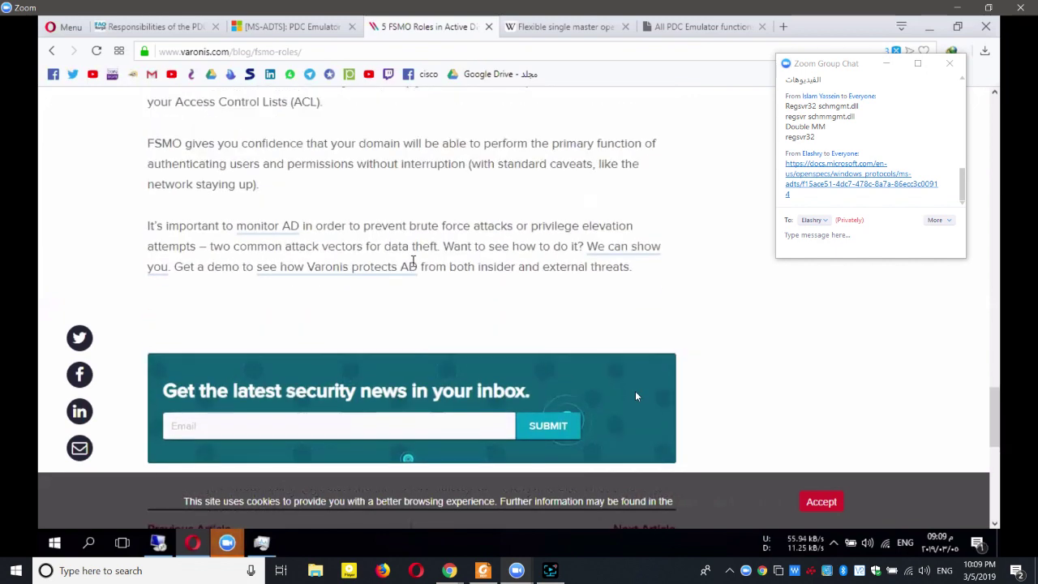
left_click(929, 27)
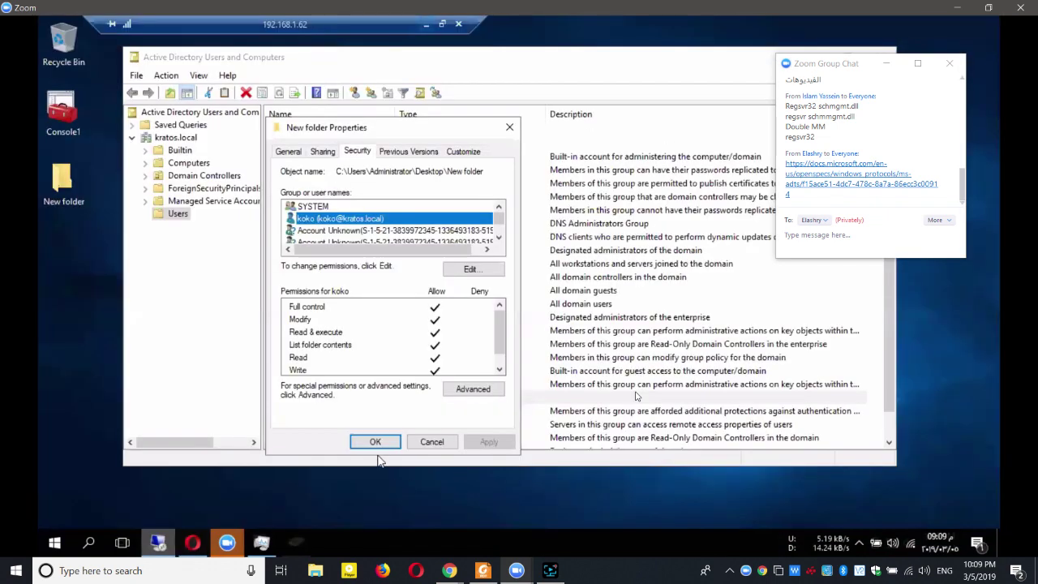
Close New folder Properties, select koko, and maximize Active Directory Users and Computers.
left_click(375, 442)
left_click(637, 396)
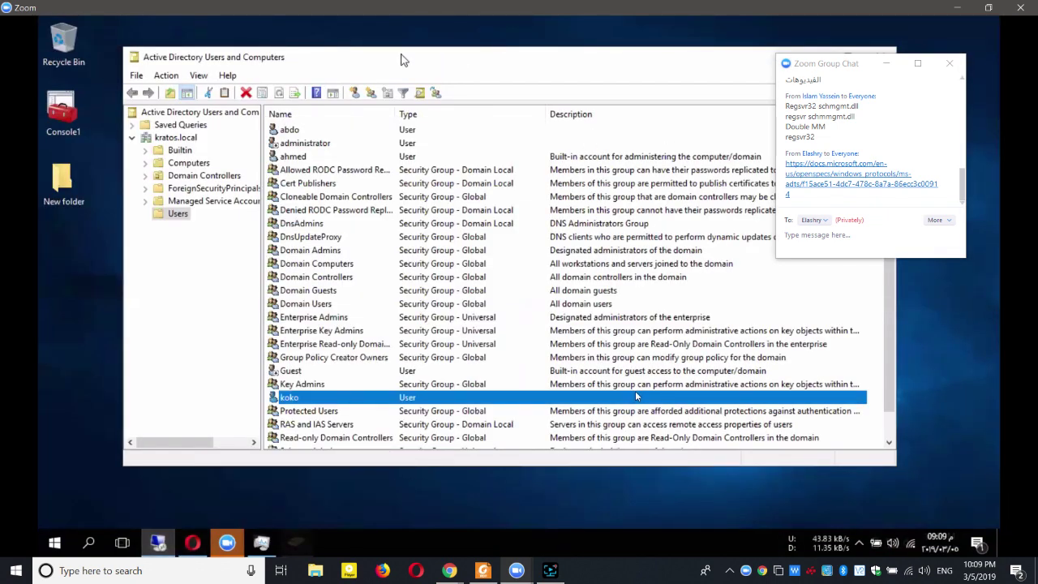
double_click(403, 60)
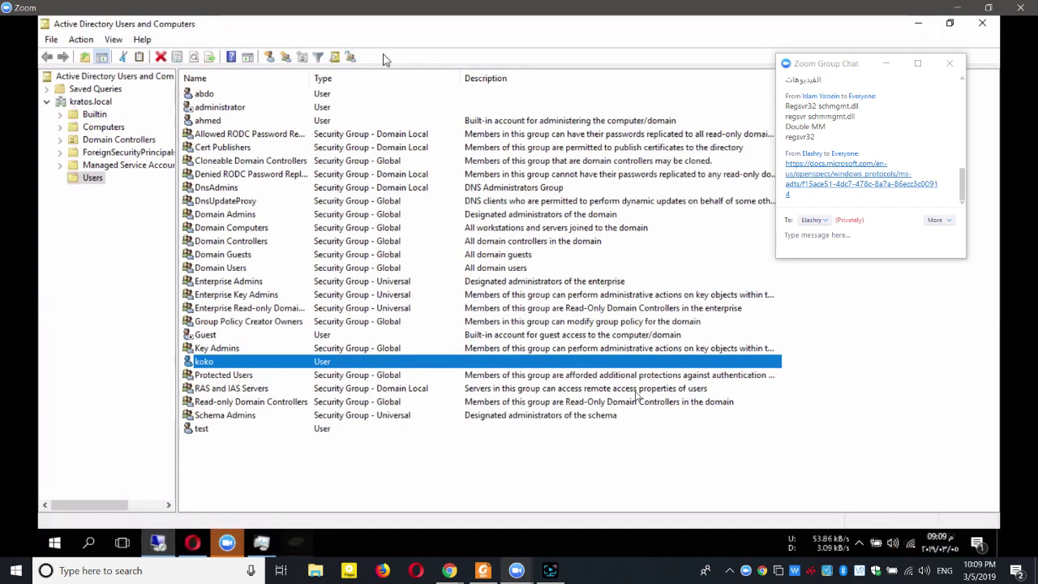
Open the Screen Recorder controls, then return to the Zoom meeting view.
mouse_move(595, 581)
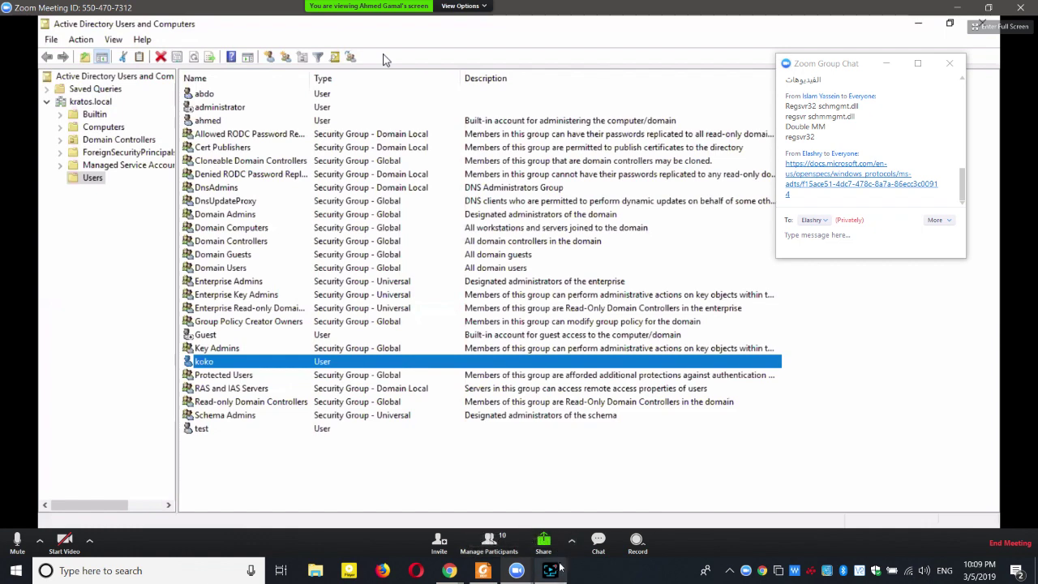
left_click(551, 570)
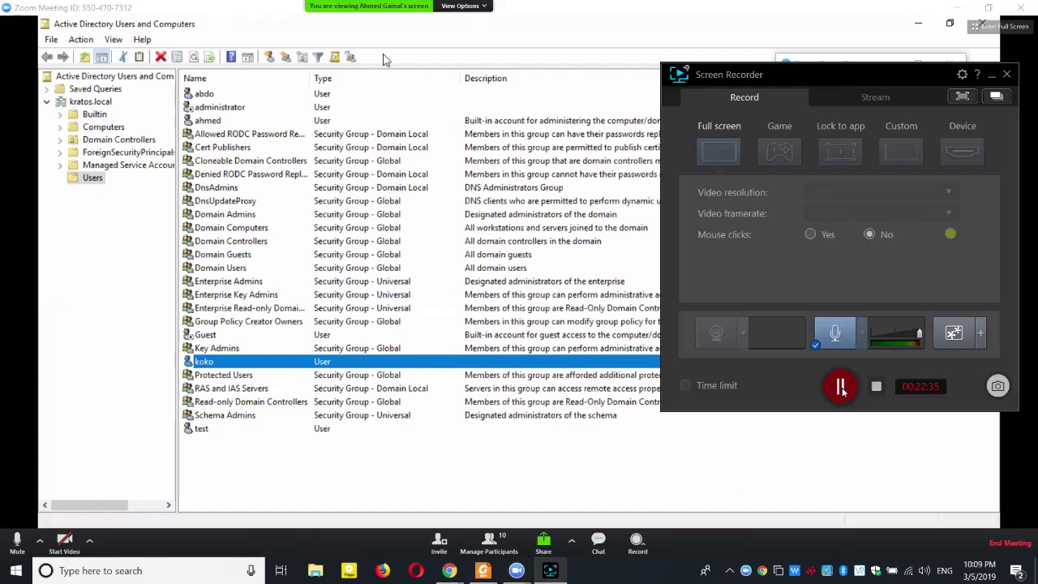
left_click(864, 421)
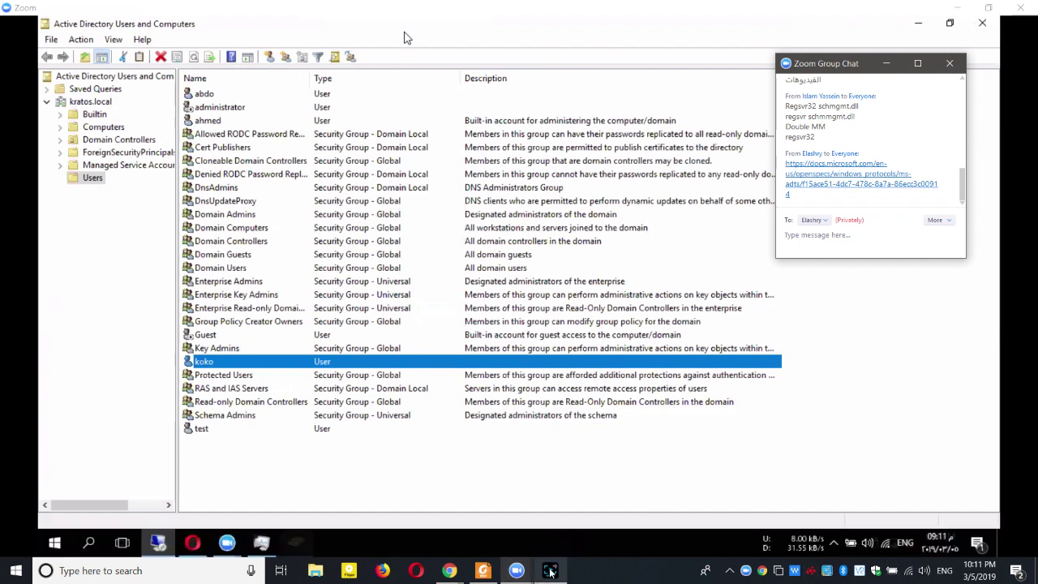
left_click(492, 542)
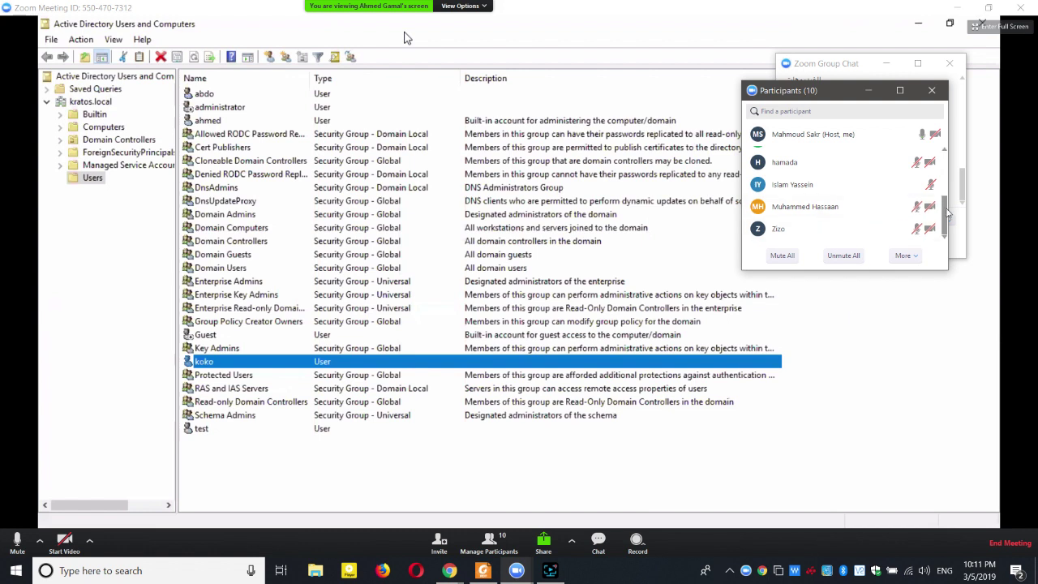
left_click_drag(947, 212, 959, 158)
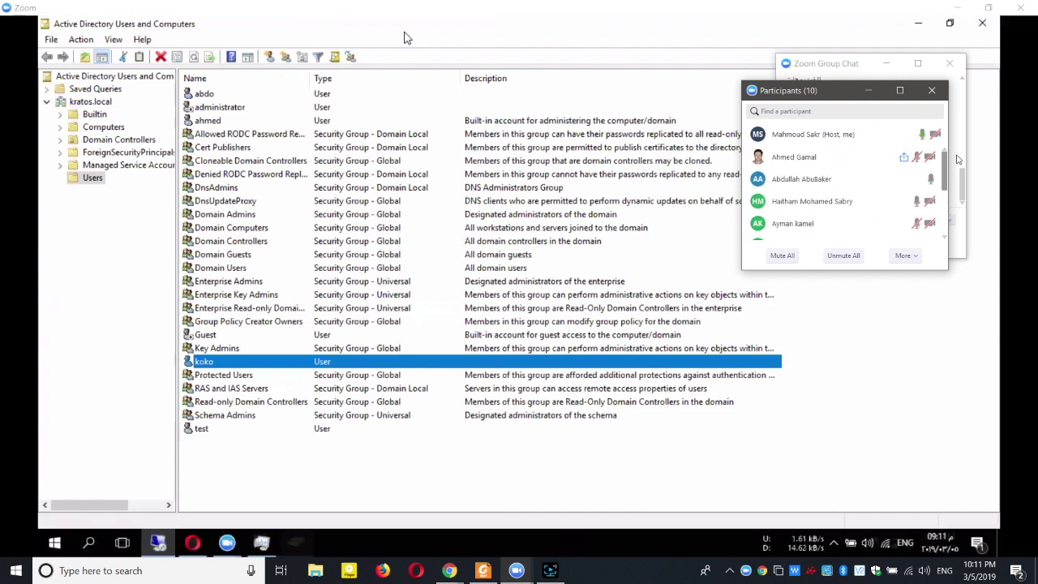
left_click_drag(958, 159, 955, 271)
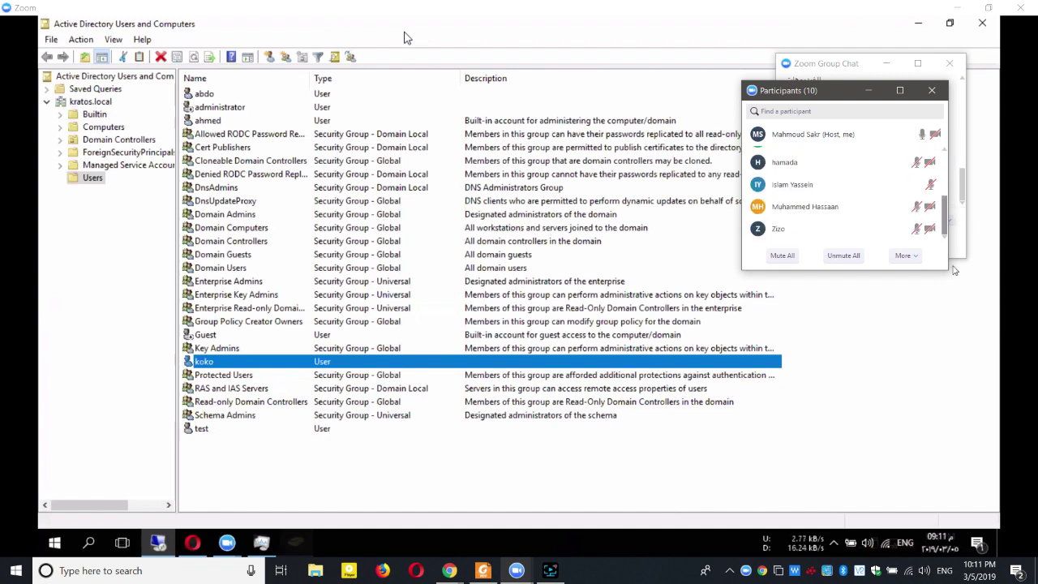
left_click(869, 90)
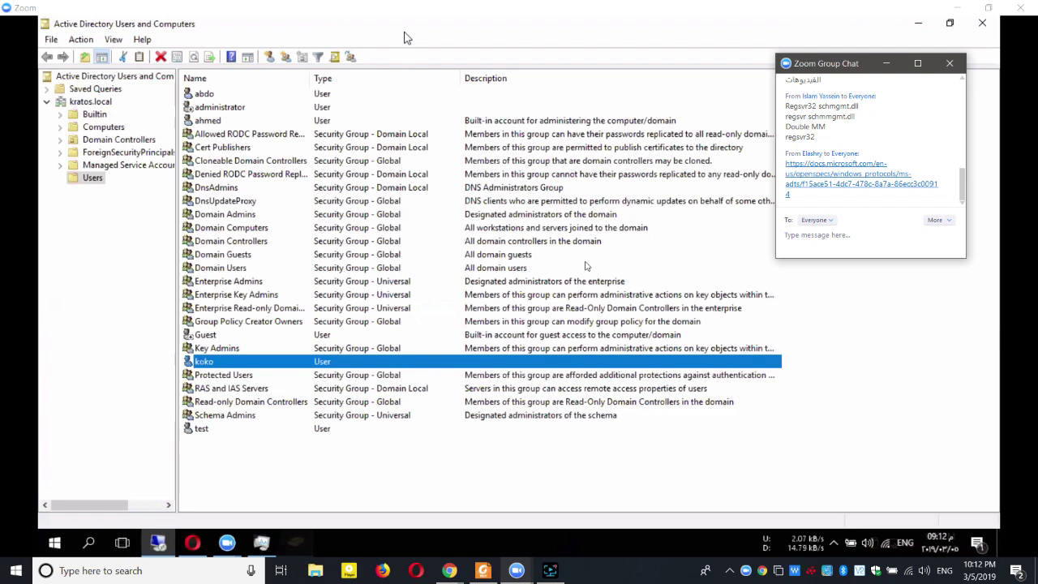
Toggle the shared screen into full screen and back to windowed mode.
mouse_move(752, 195)
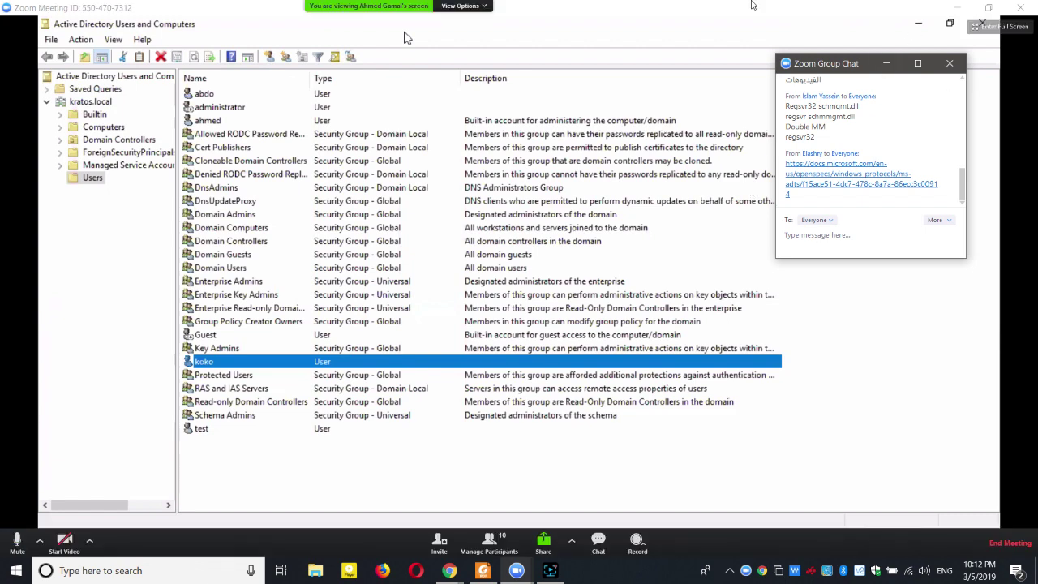
double_click(753, 4)
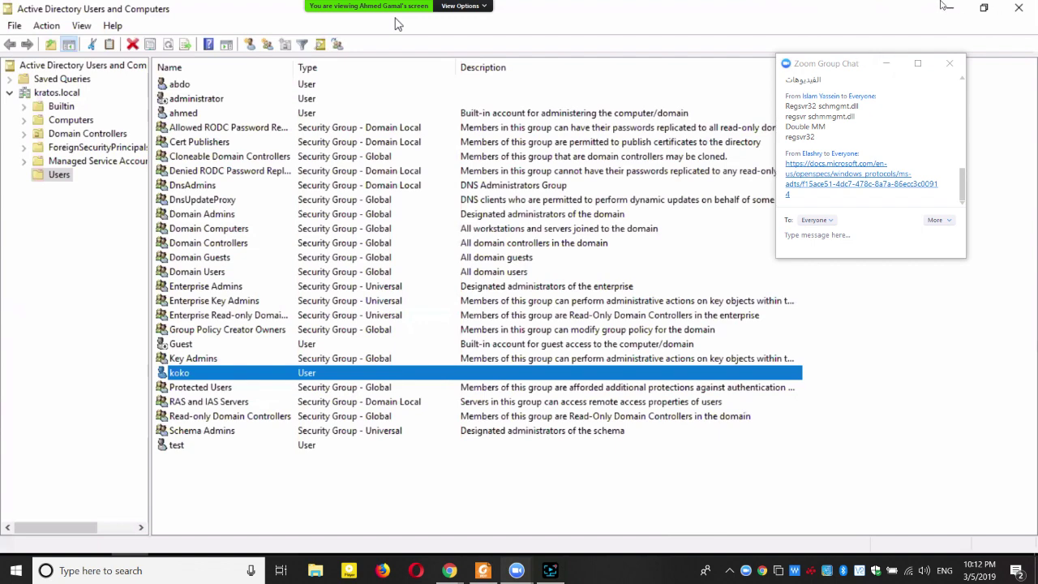
double_click(575, 87)
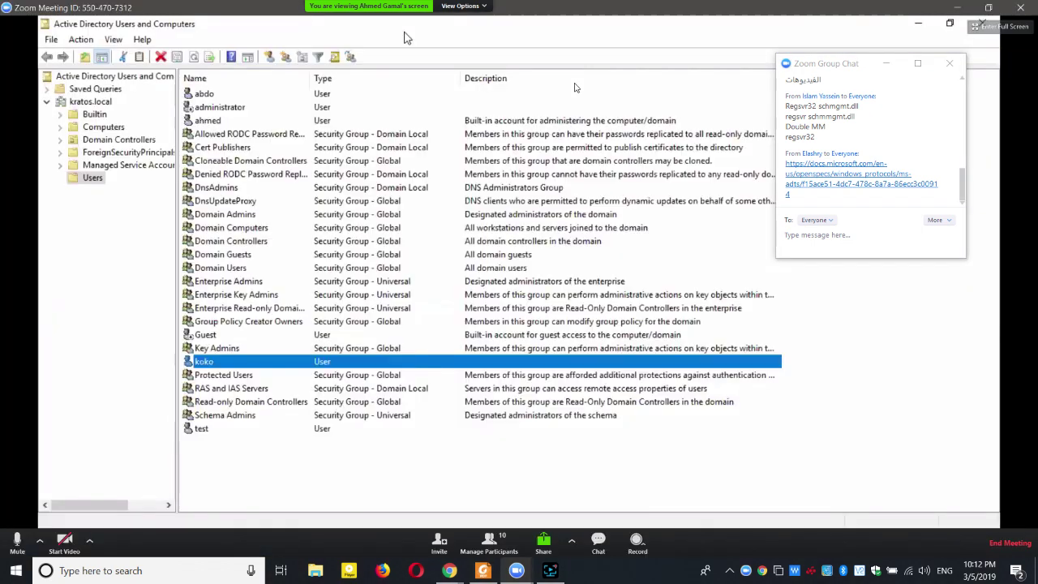
Open the Screen Recorder controls, dismiss them, and reopen them.
left_click(550, 570)
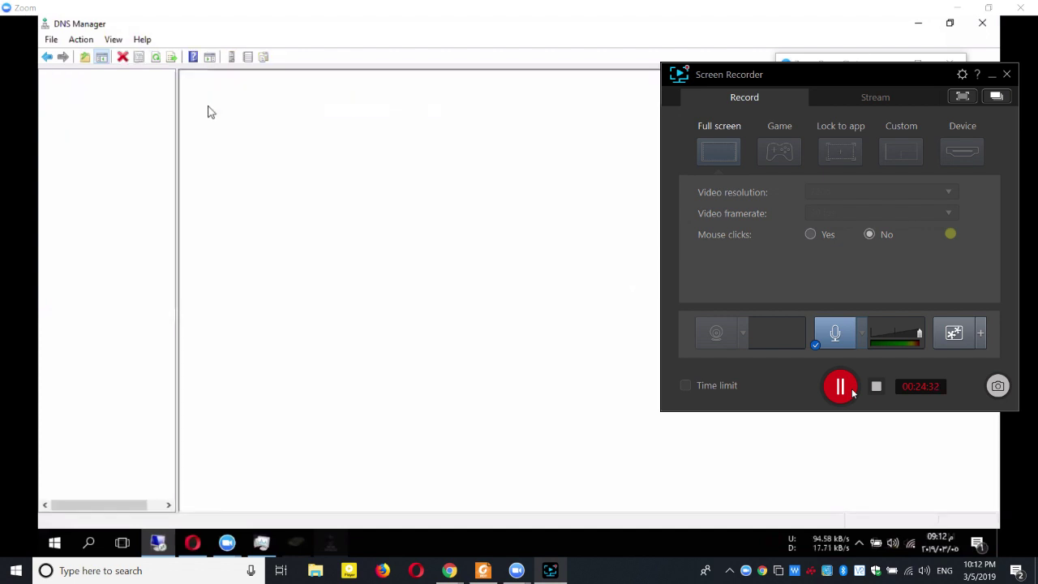
left_click(841, 388)
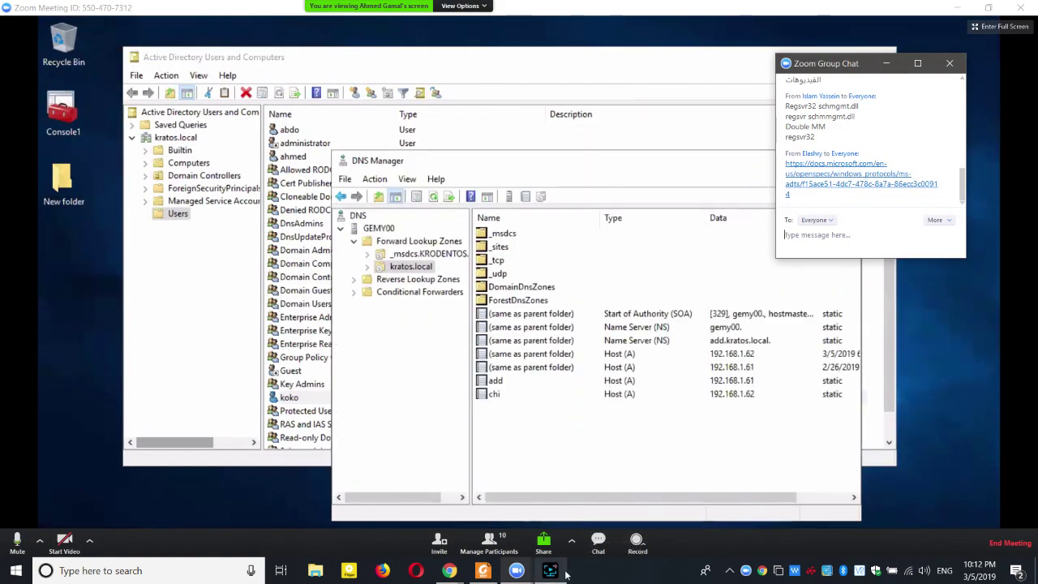
left_click(552, 571)
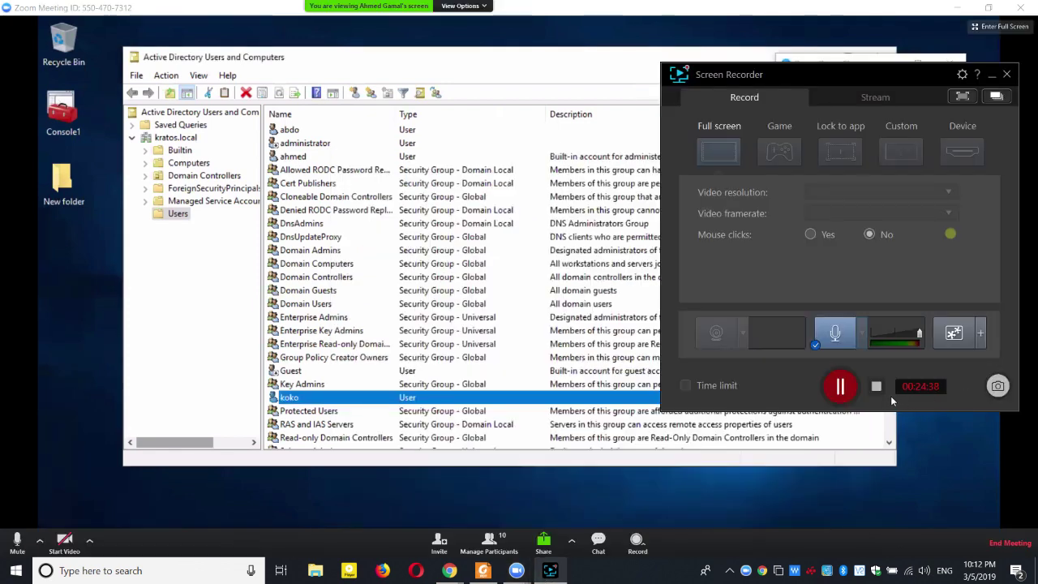